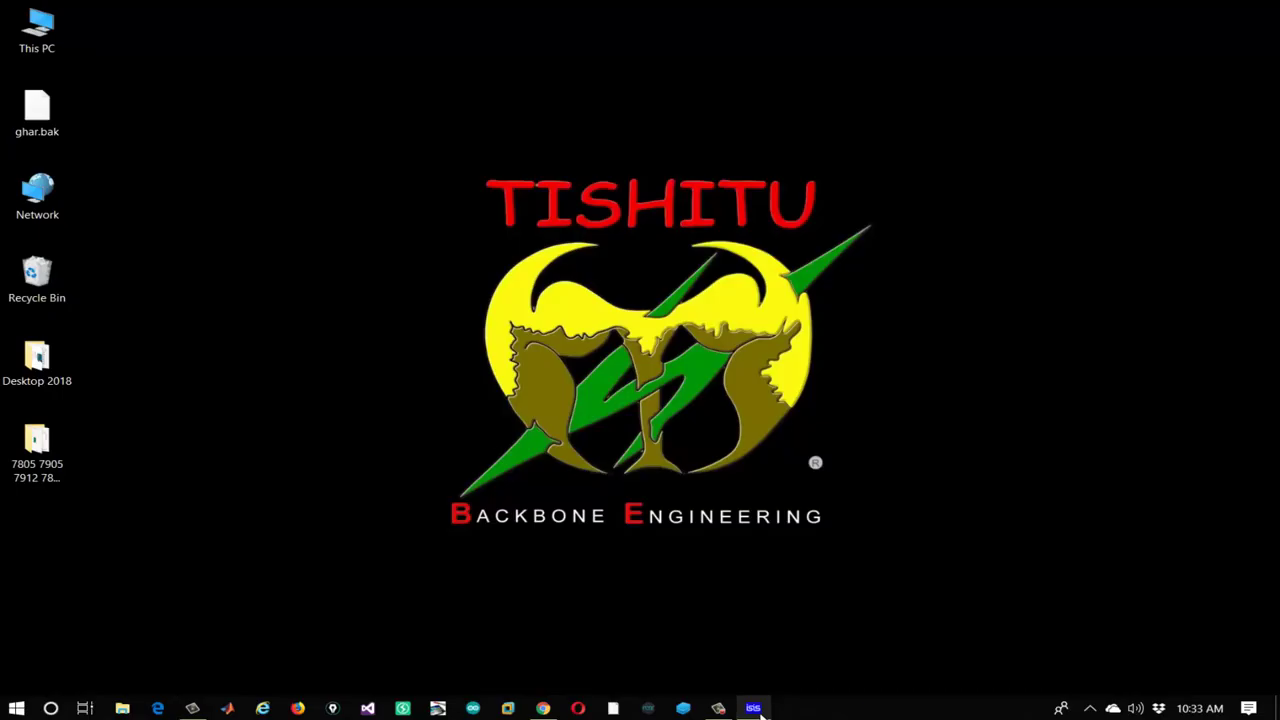
Switch to ISIS Professional and place a simple transformer, TRAN-2P2S, found with the keyword "transformer", in the left part of the sheet
left_click(753, 708)
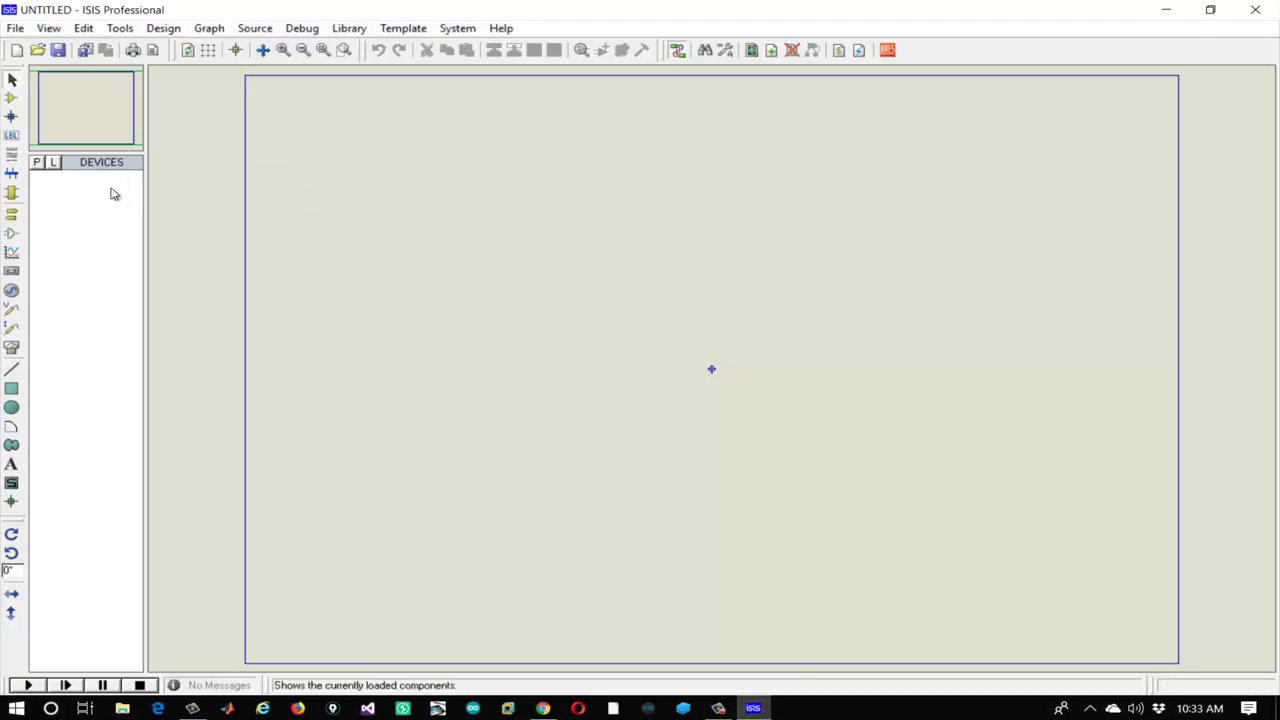
left_click(37, 164)
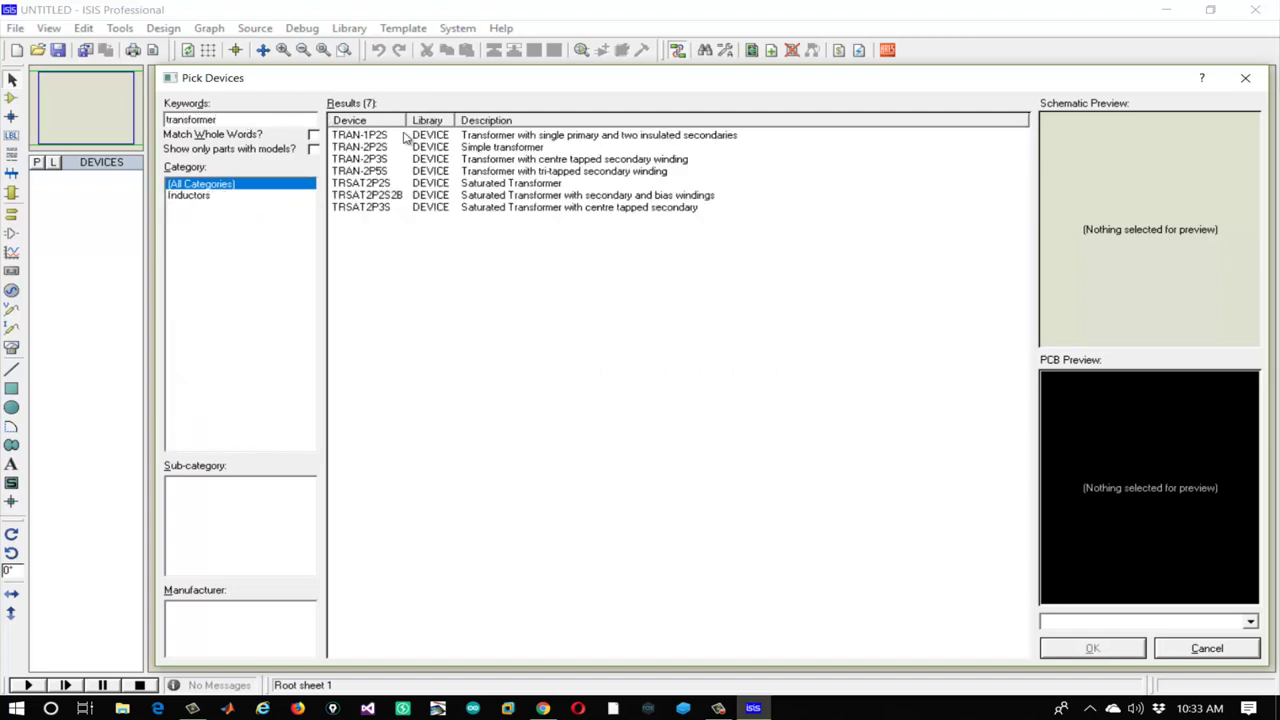
left_click(540, 148)
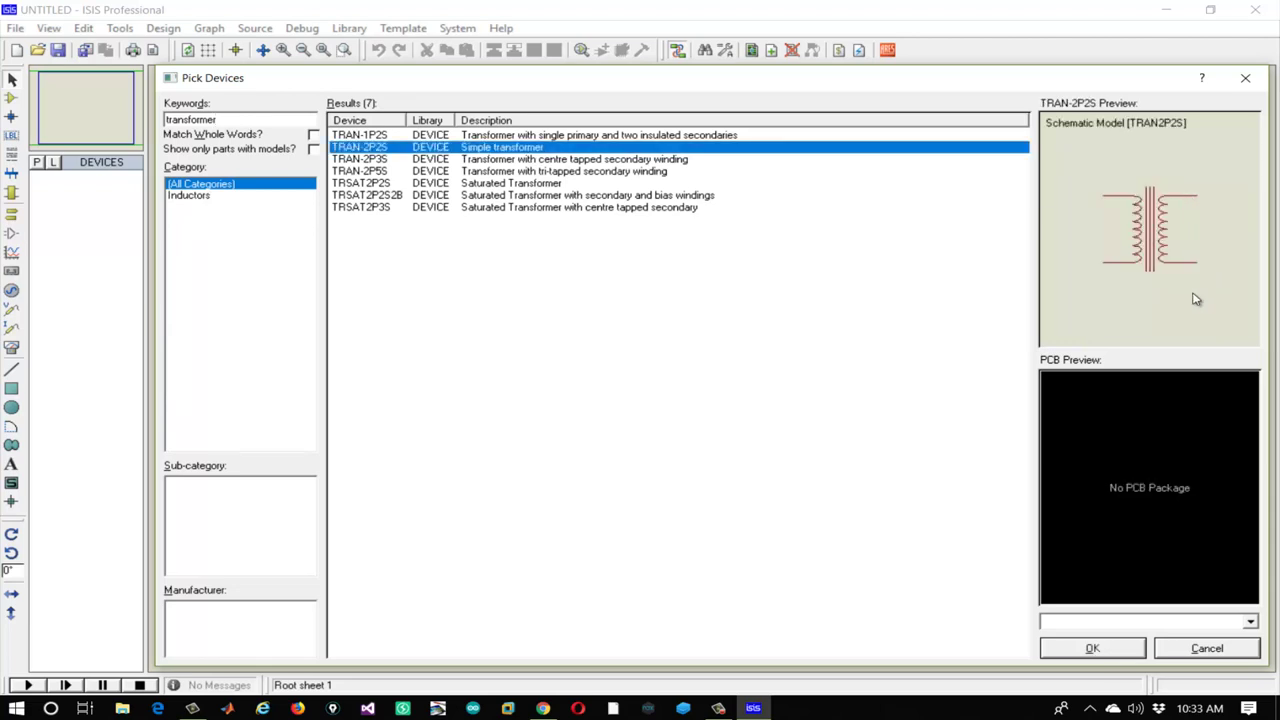
left_click(1092, 648)
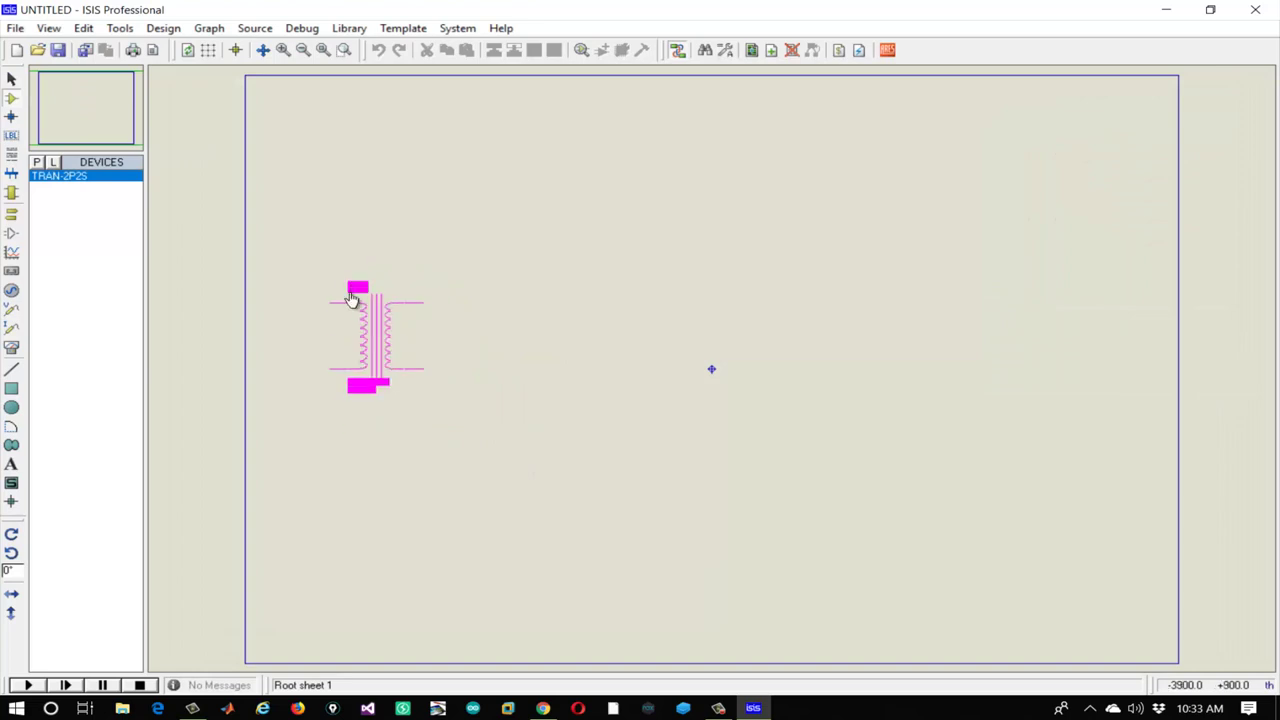
left_click(370, 312)
scroll(370, 312, "up", 2)
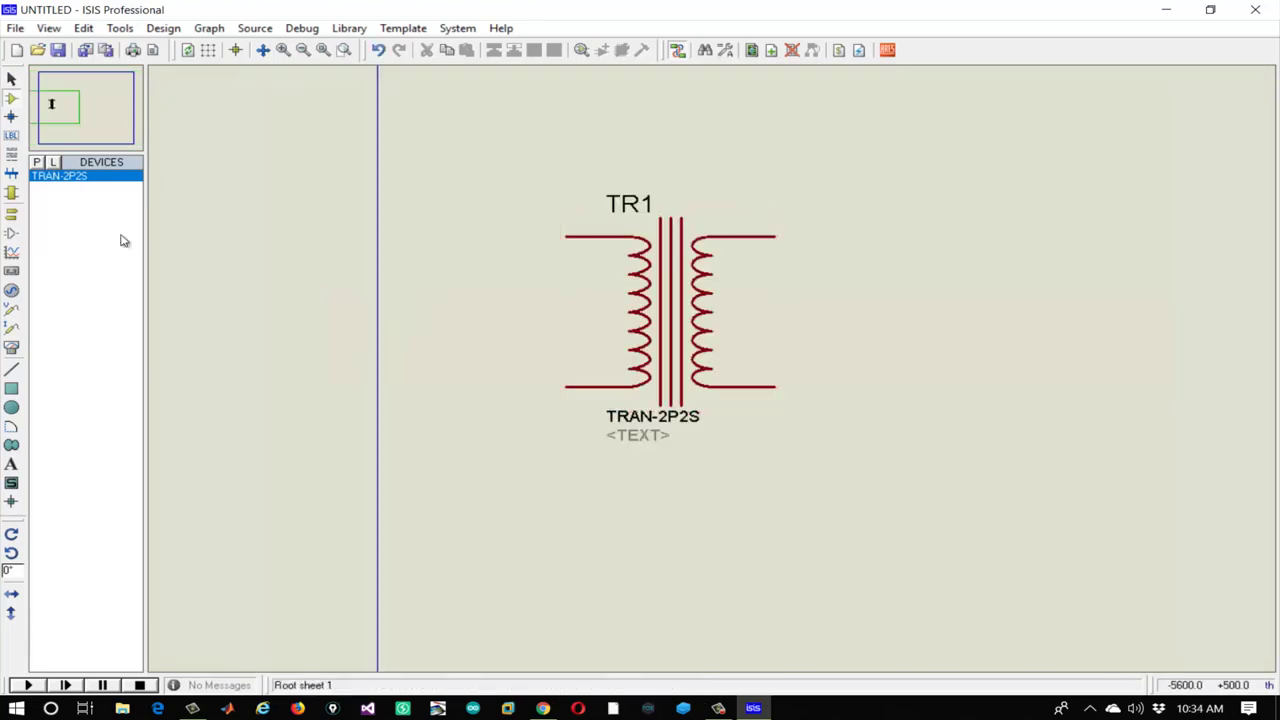
Find the VSINE sine wave source in the device library and place it beside the transformer's primary winding
left_click(40, 162)
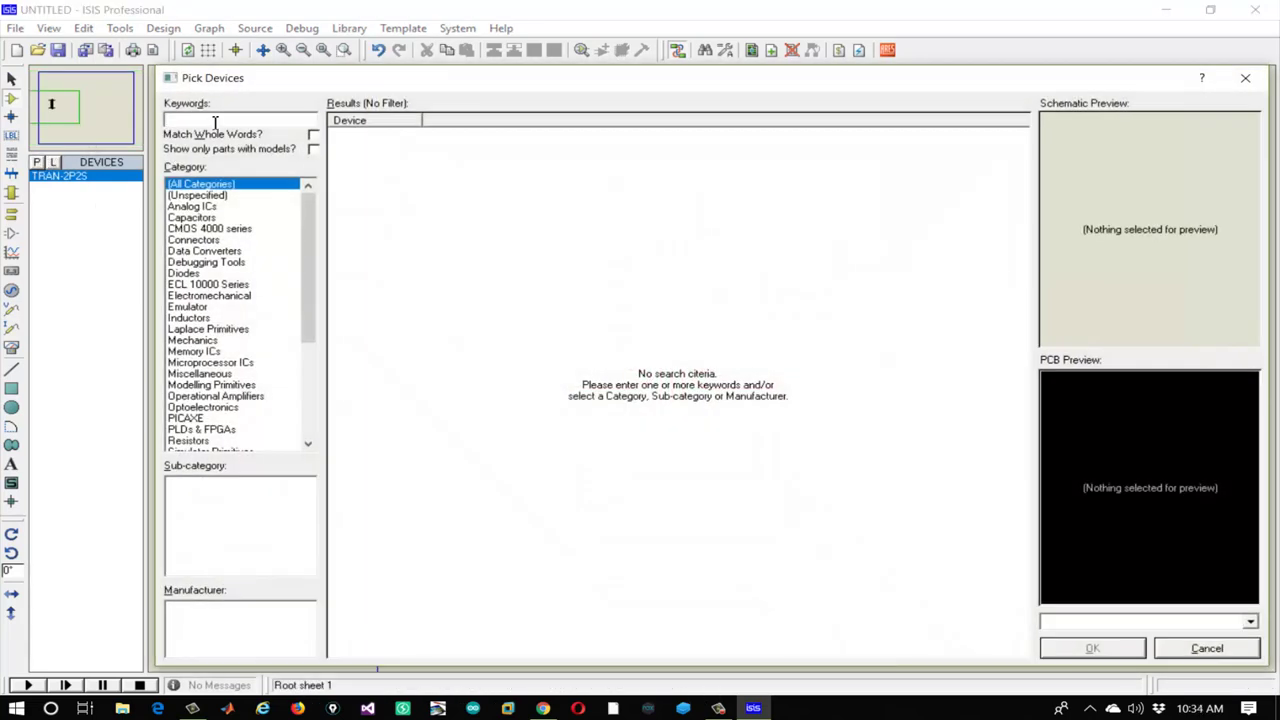
type("vsine")
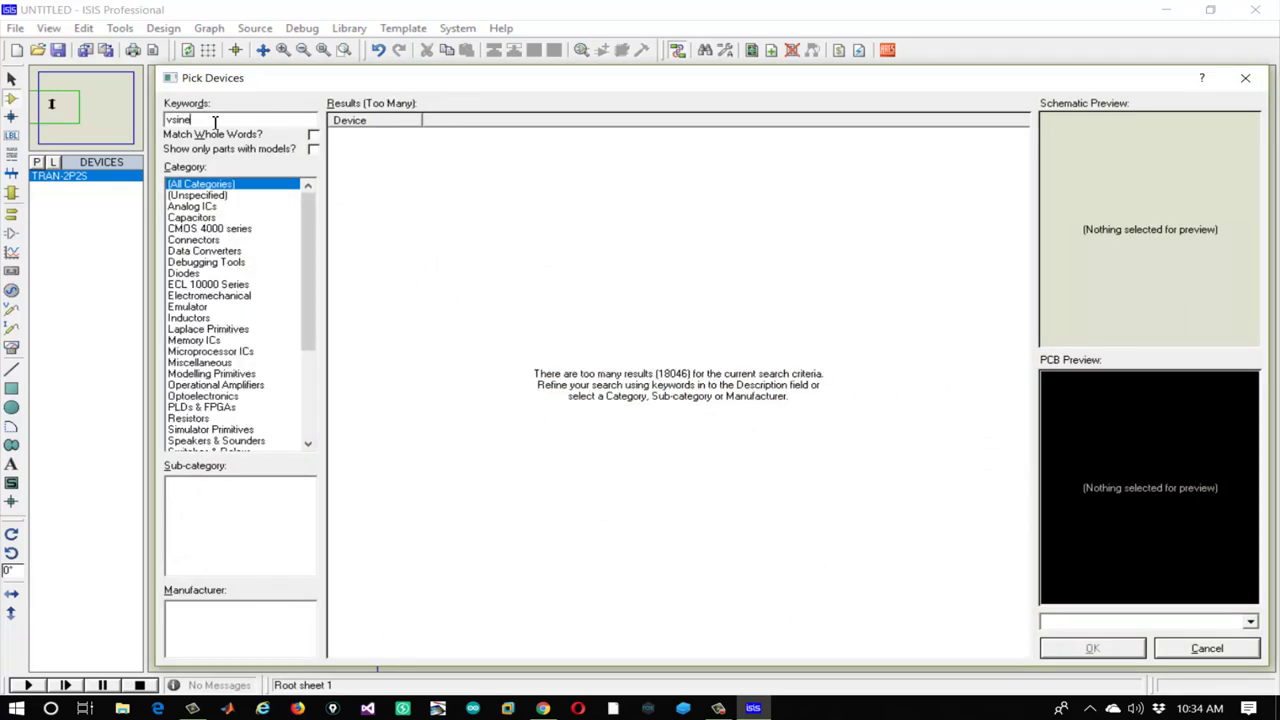
left_click(1062, 648)
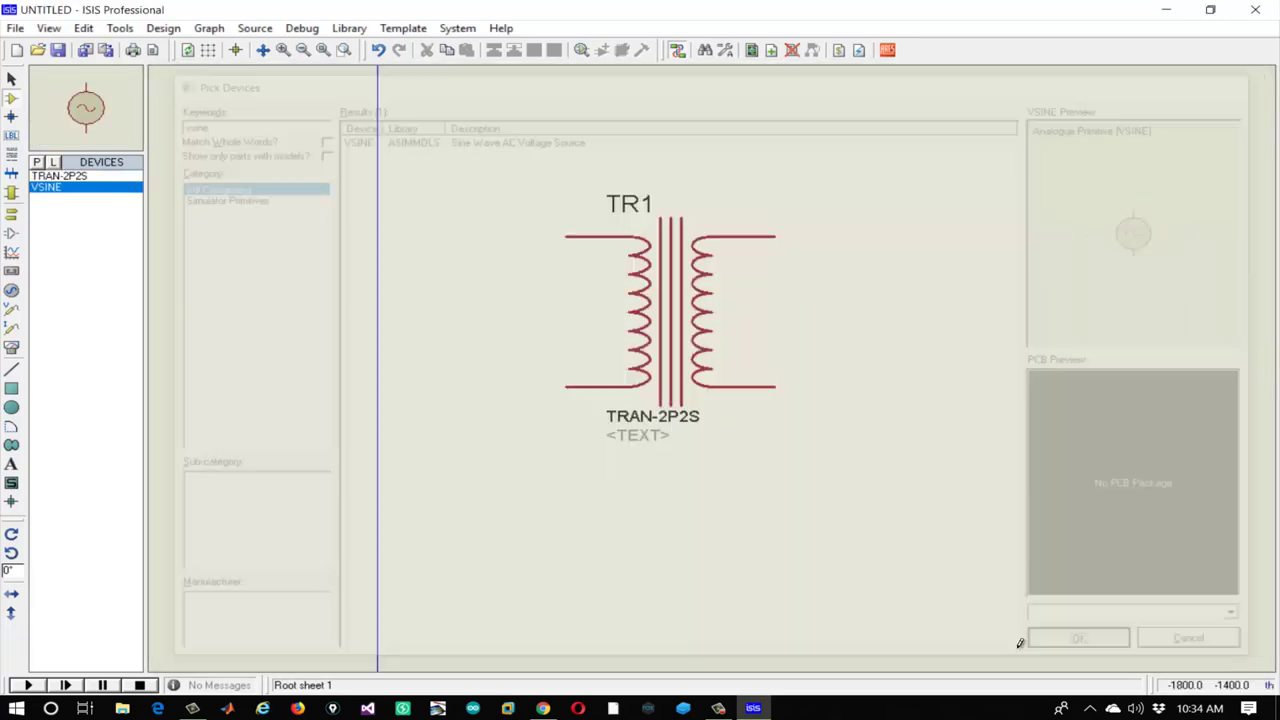
left_click(456, 267)
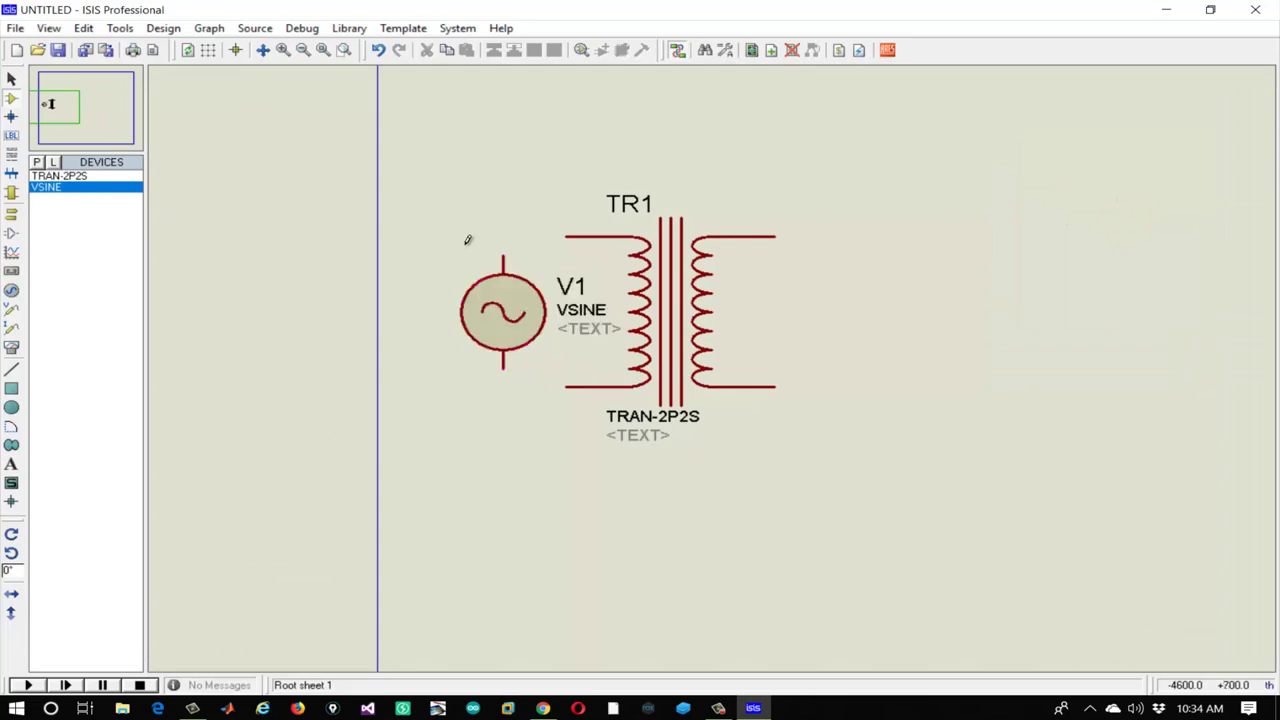
Wire both terminals of the VSINE source to the two primary leads of transformer TR1
left_click(503, 256)
left_click(566, 237)
left_click(503, 368)
left_click(566, 387)
Set the DC offset of source V1 to 0 and enter its amplitude and frequency
double_click(517, 323)
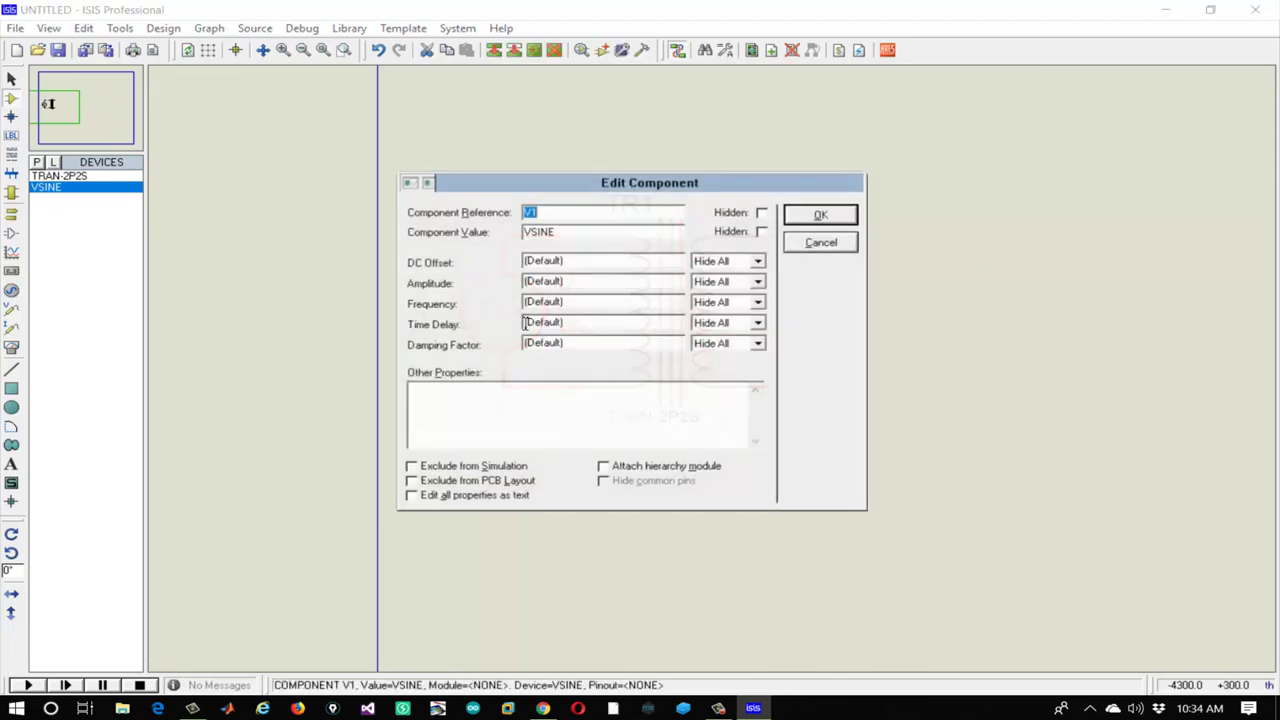
key("Tab")
key("Tab")
type("0")
key("Tab")
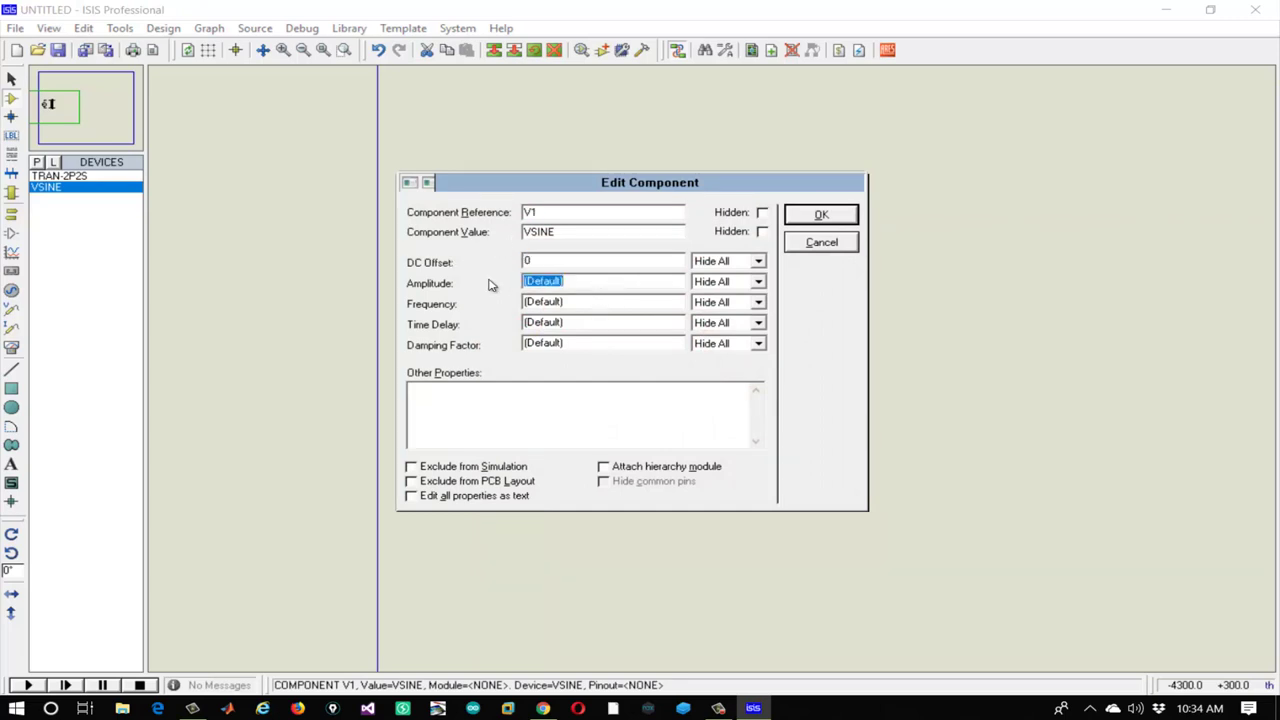
type("2")
key("Tab")
type("5")
left_click(820, 214)
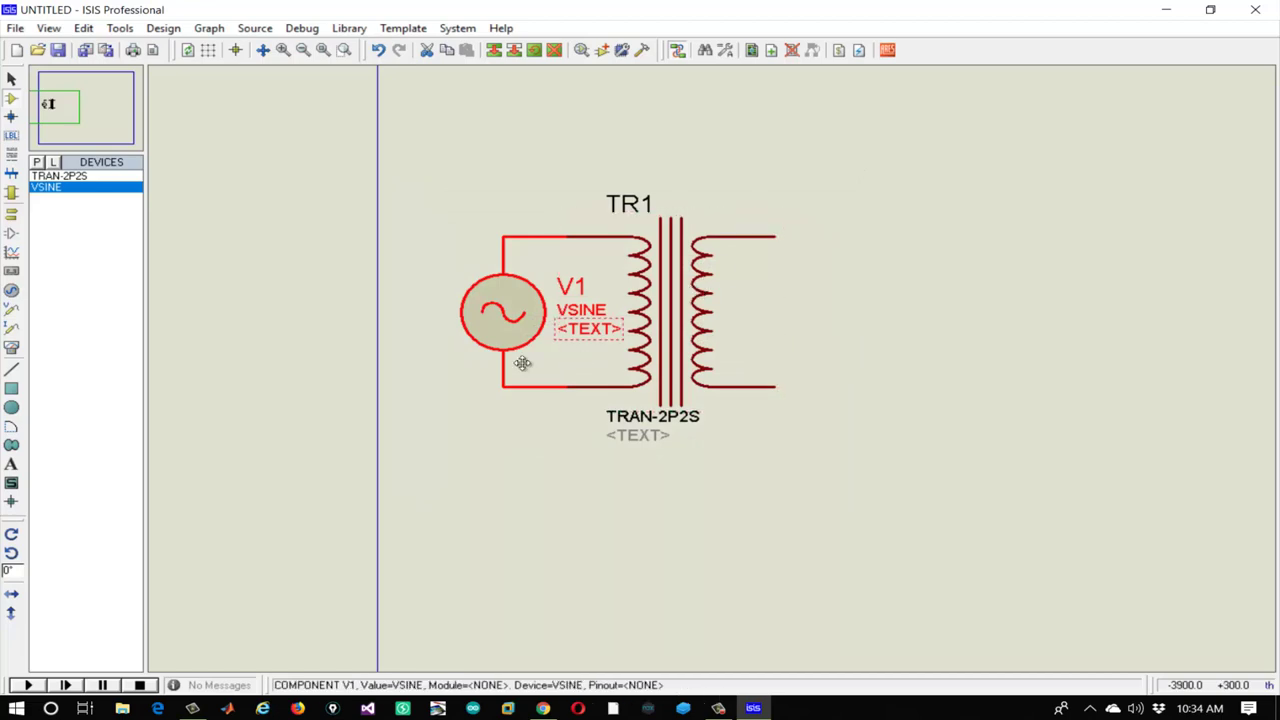
Place an AC voltmeter on the sheet beside the transformer's secondary winding
left_click(11, 347)
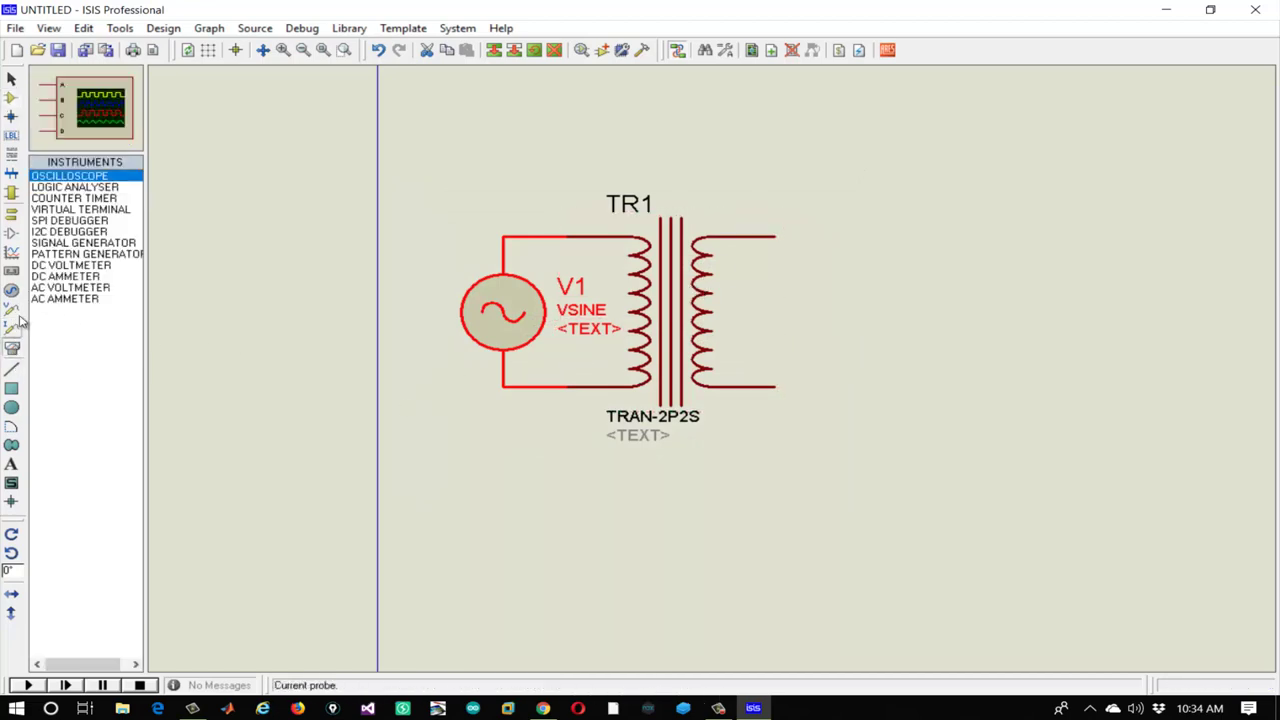
left_click(82, 287)
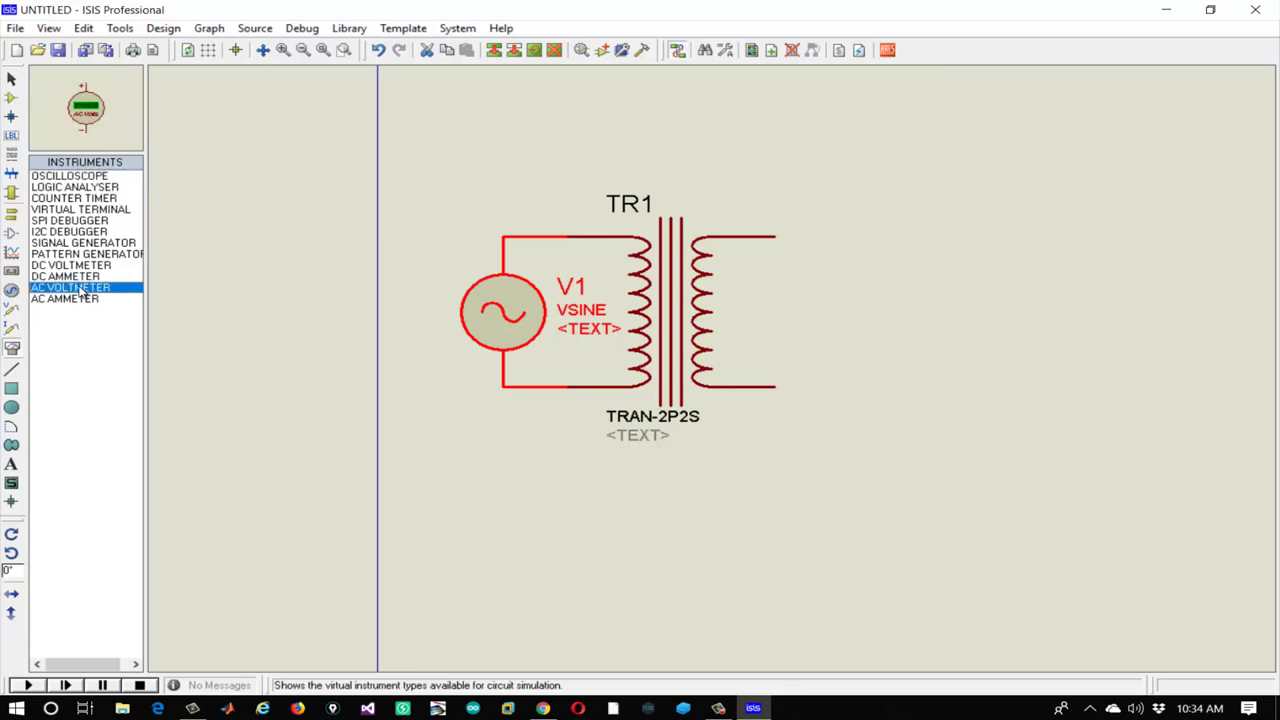
left_click(894, 309)
left_click(900, 312)
Wire the AC voltmeter across the two secondary leads of TR1, and run the simulation briefly before stopping it
left_click(900, 242)
left_click(775, 237)
left_click(898, 365)
left_click(775, 386)
left_click(28, 685)
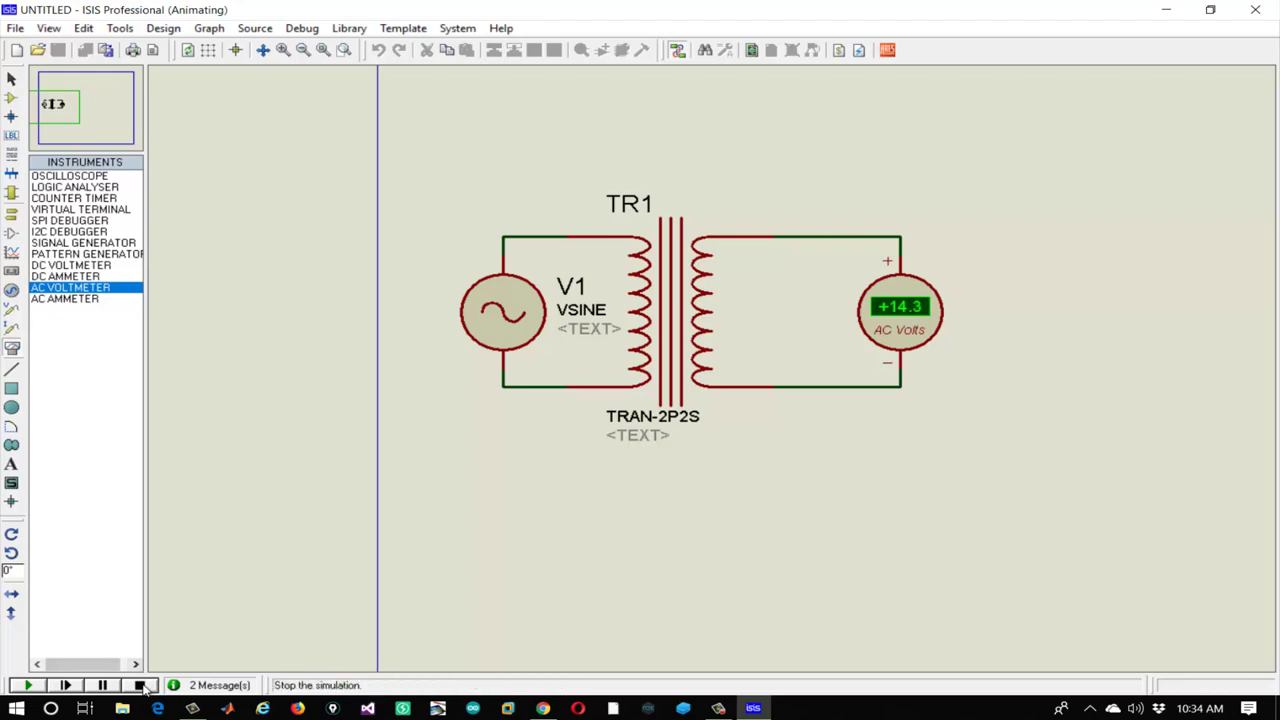
left_click(139, 685)
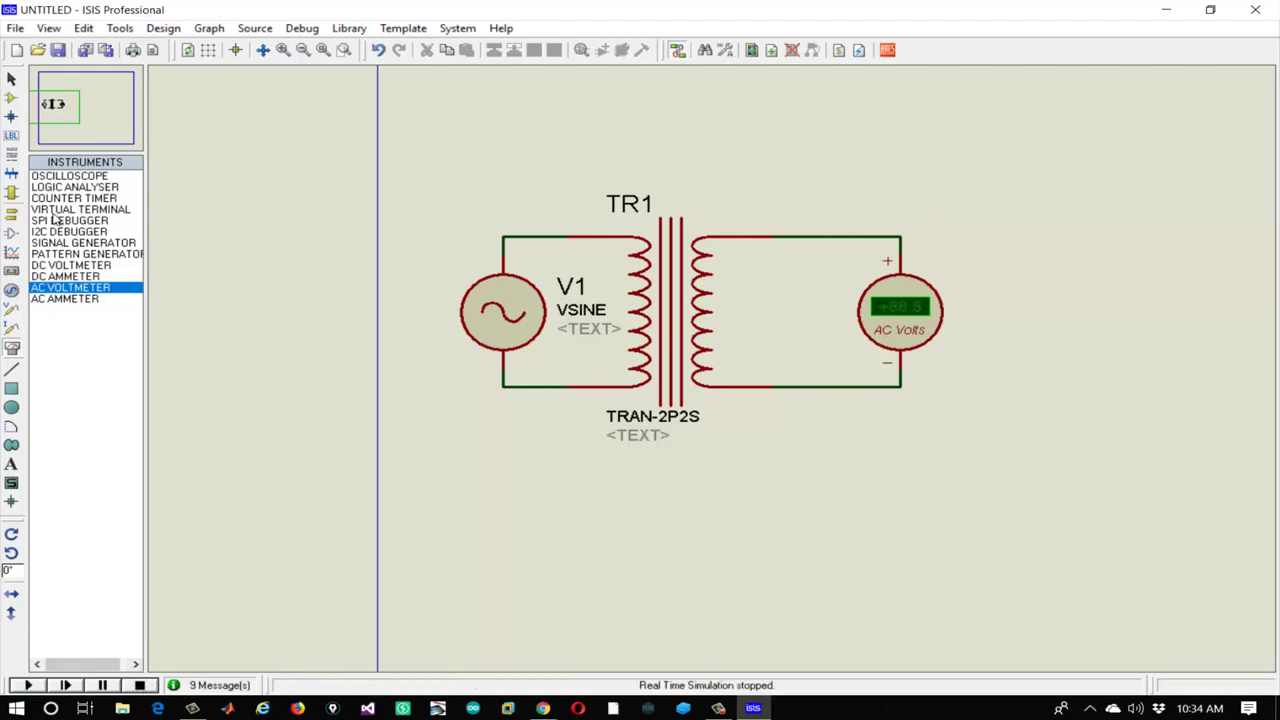
Search the device library for "diode" and add the generic DIODE from the DEVICE library to the parts list
left_click(10, 98)
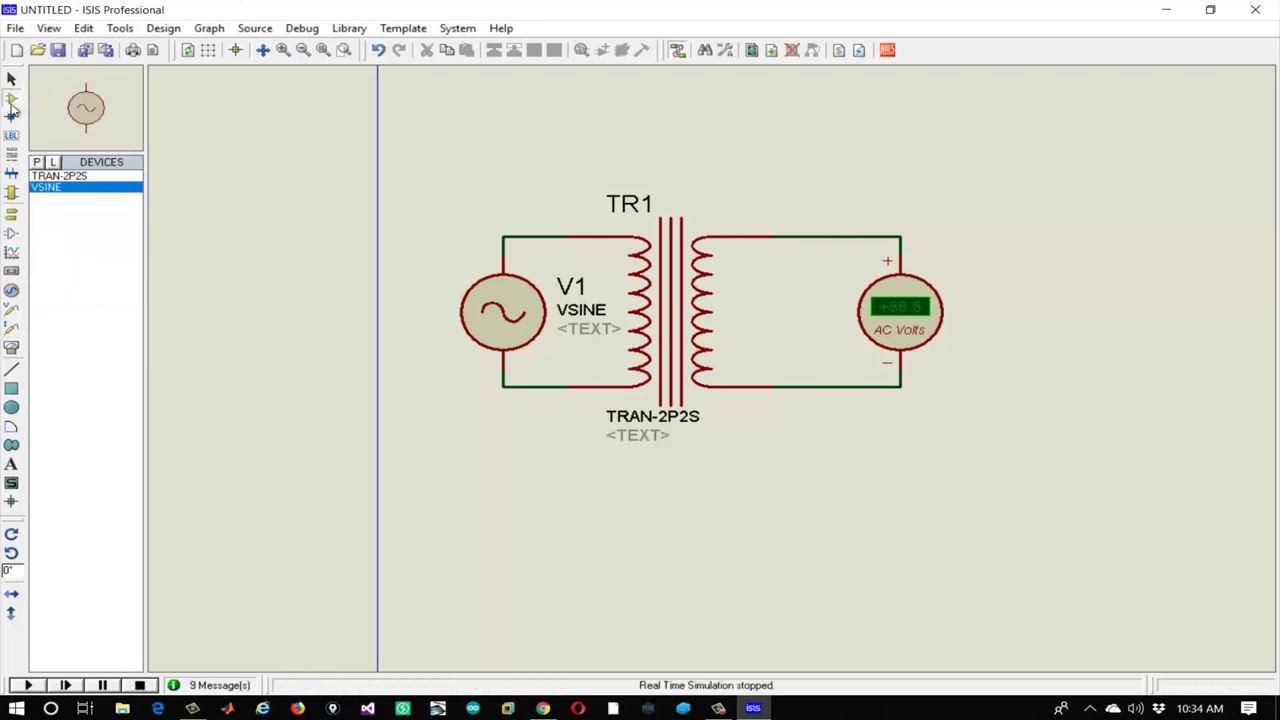
left_click(37, 162)
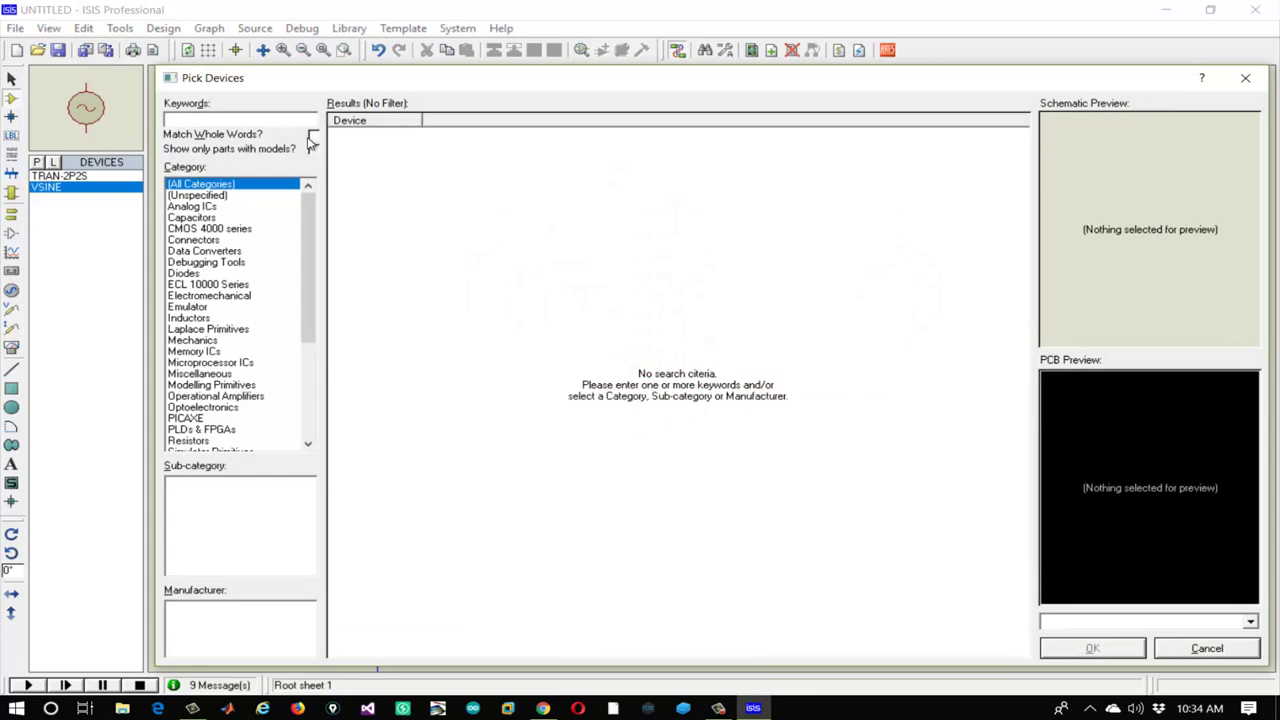
type("diode")
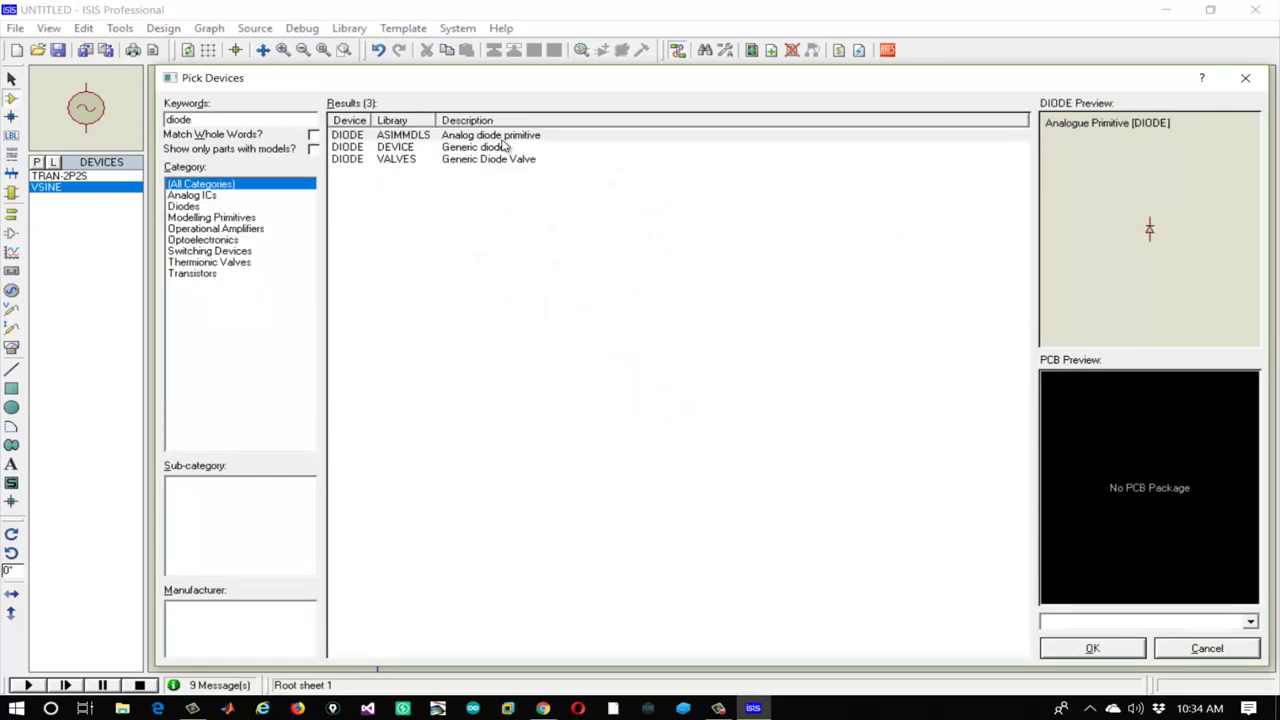
left_click(507, 140)
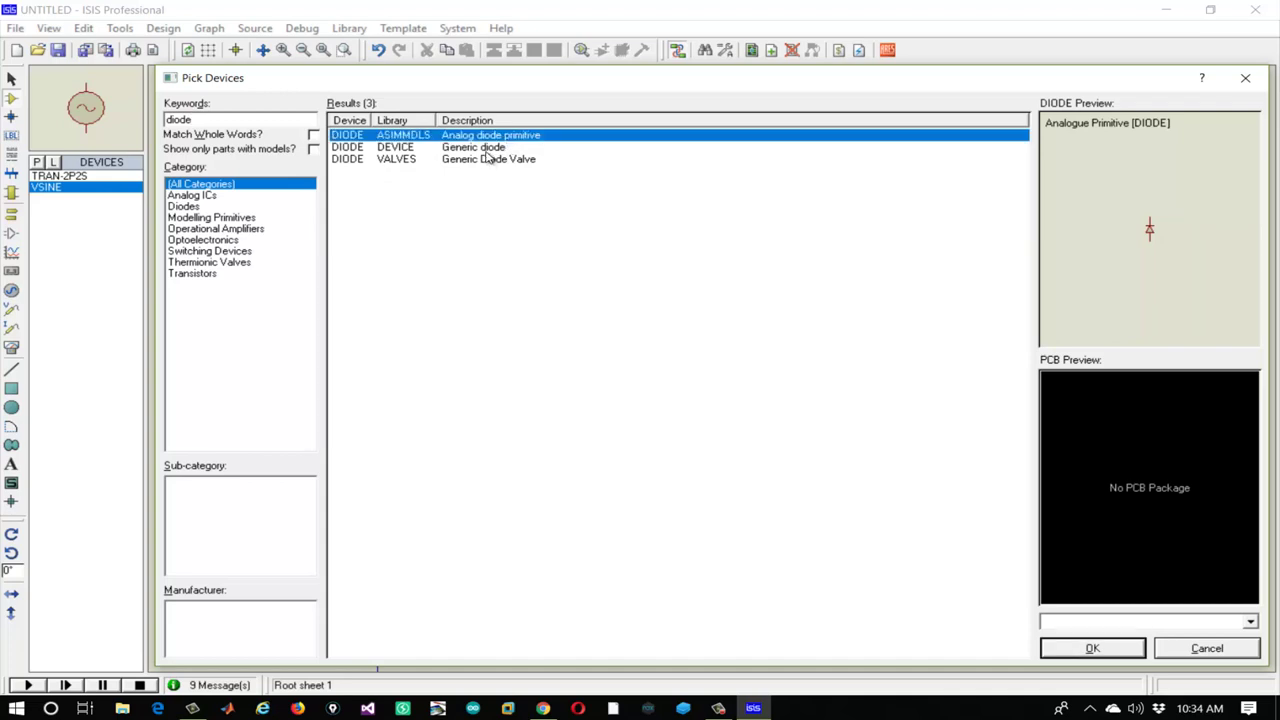
left_click(490, 150)
left_click(1086, 646)
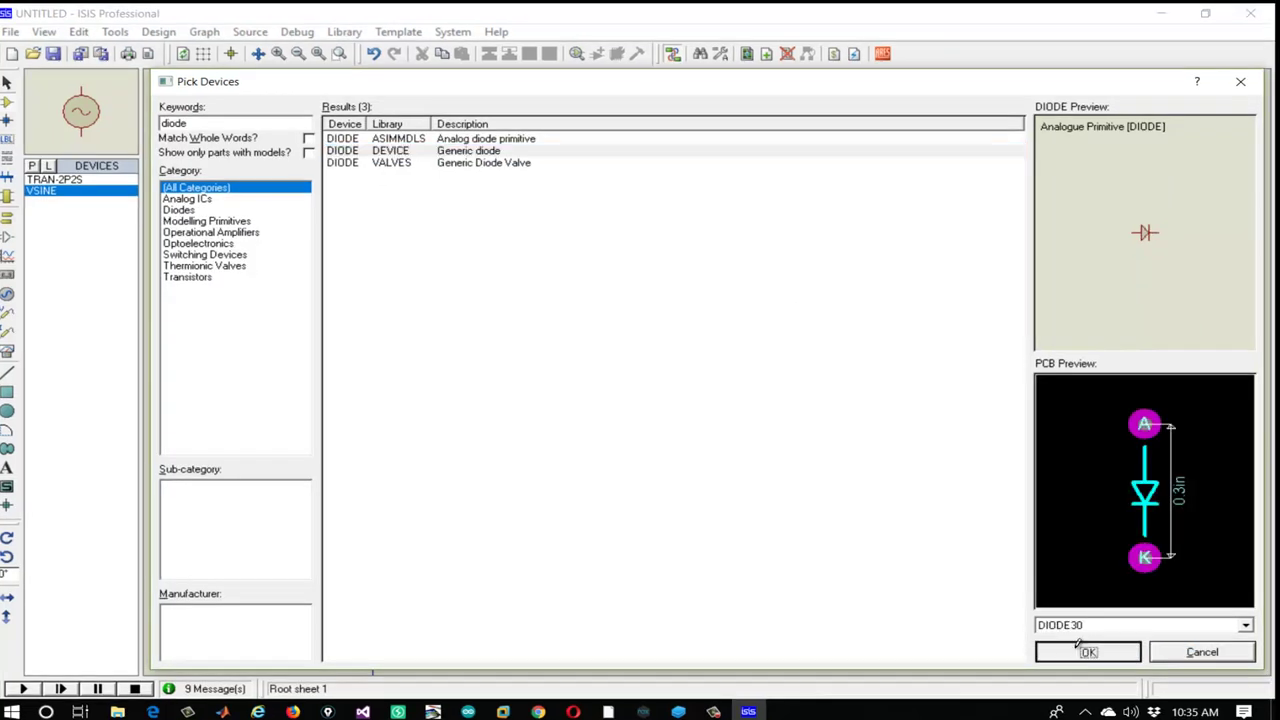
Place two diodes beyond the voltmeter, one above the other, with the lower one rotated 180 degrees
left_click(1017, 228)
key("KP_Add")
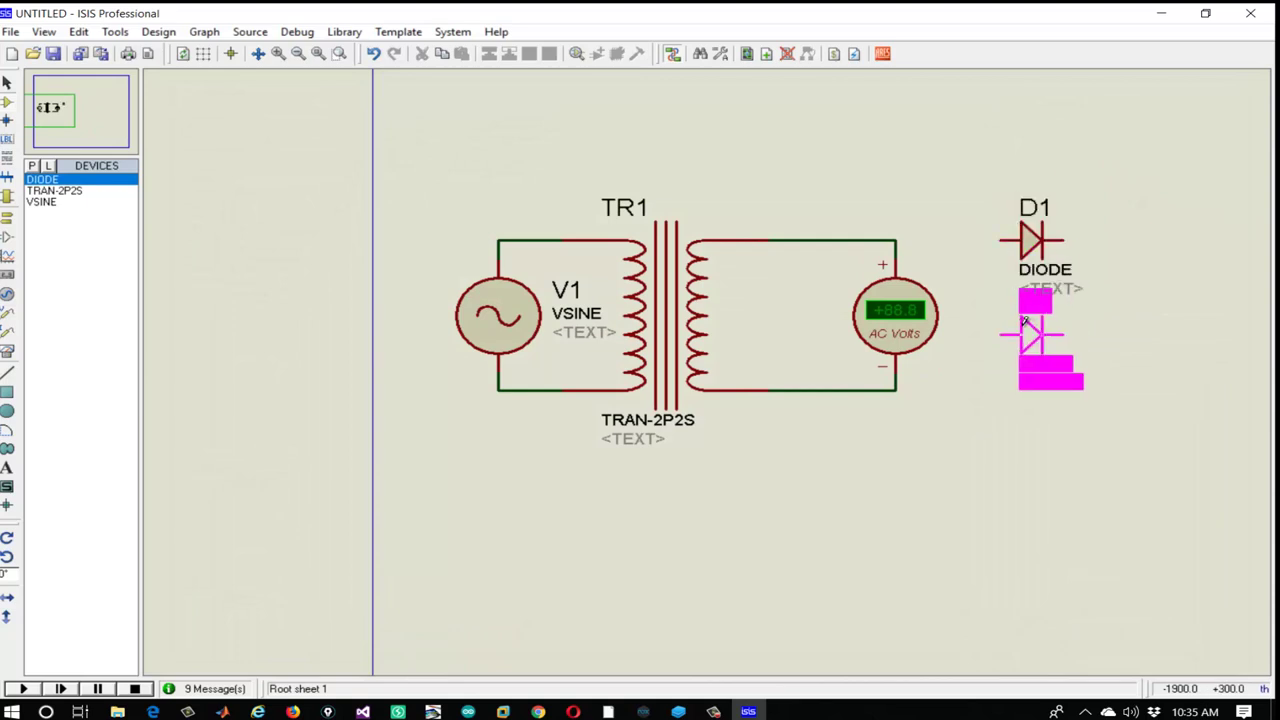
key("KP_Add")
left_click(1020, 322)
Wire the anode of D1 and the cathode of D2 to the upper secondary line at the voltmeter
left_click(896, 240)
left_click(984, 240)
left_click(980, 240)
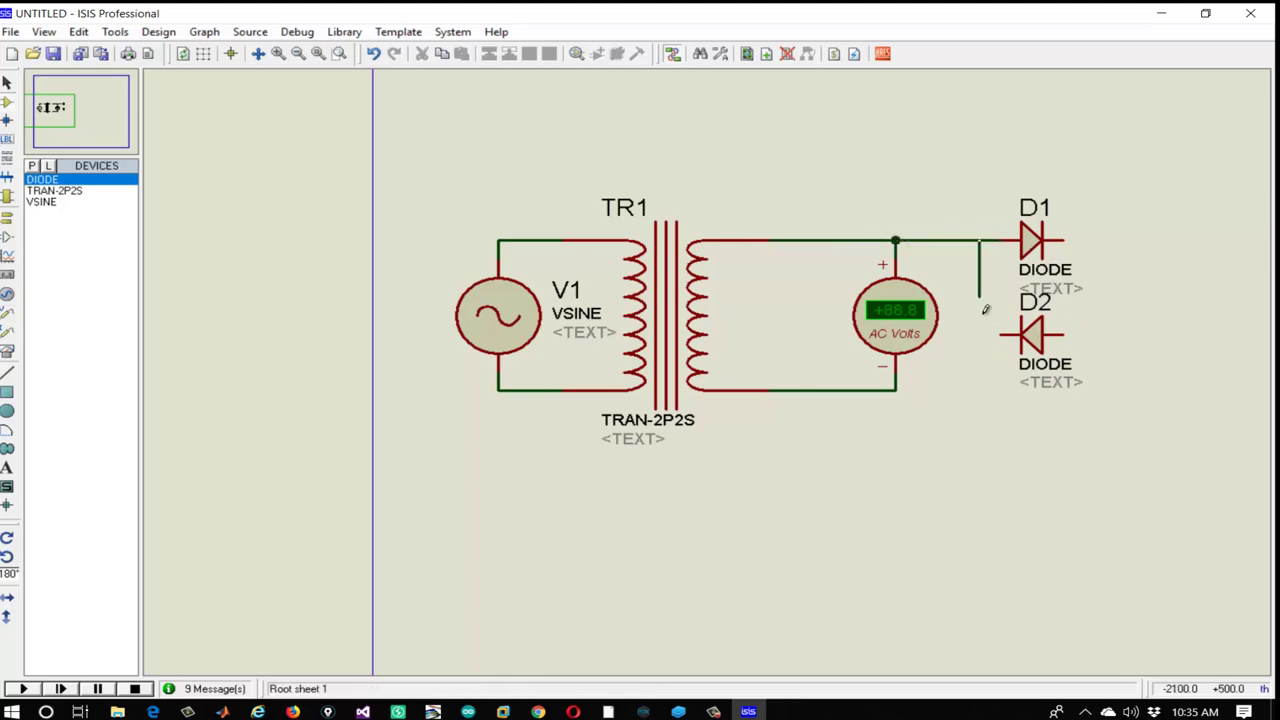
left_click(1000, 333)
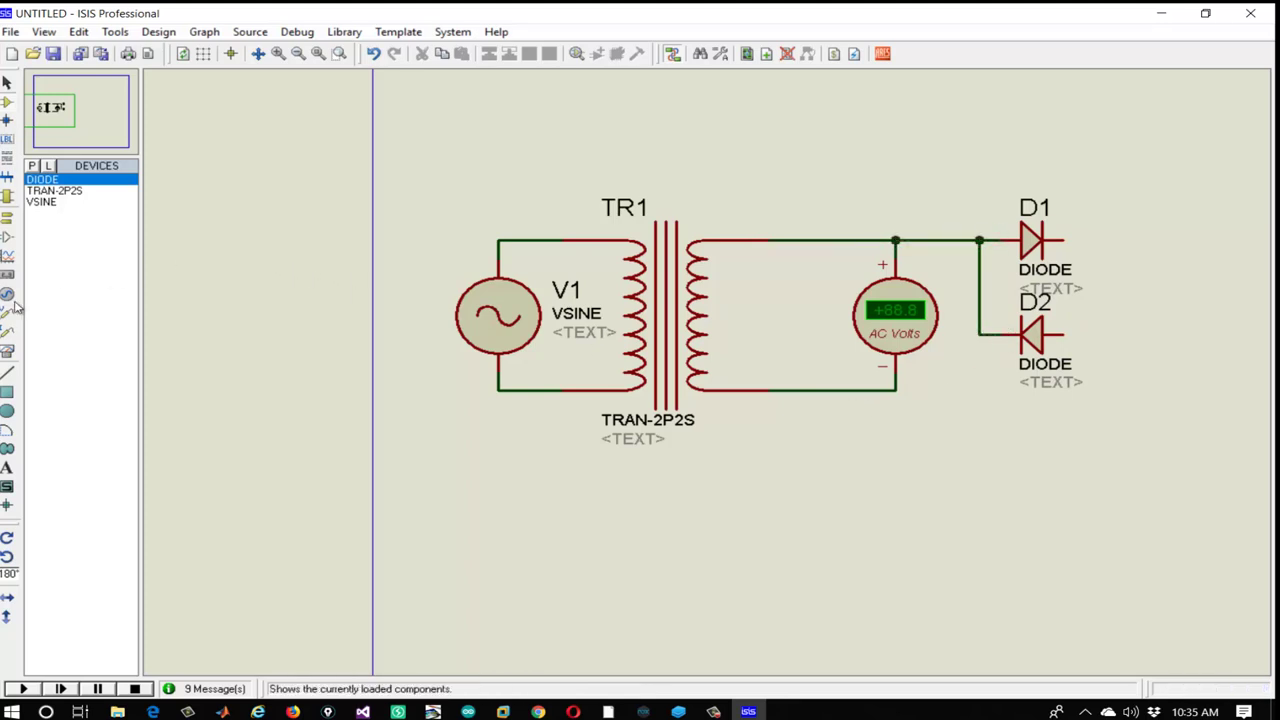
Connect a ground terminal below the voltmeter to the lower secondary line, and run the simulation briefly before stopping it
left_click(7, 218)
left_click(40, 235)
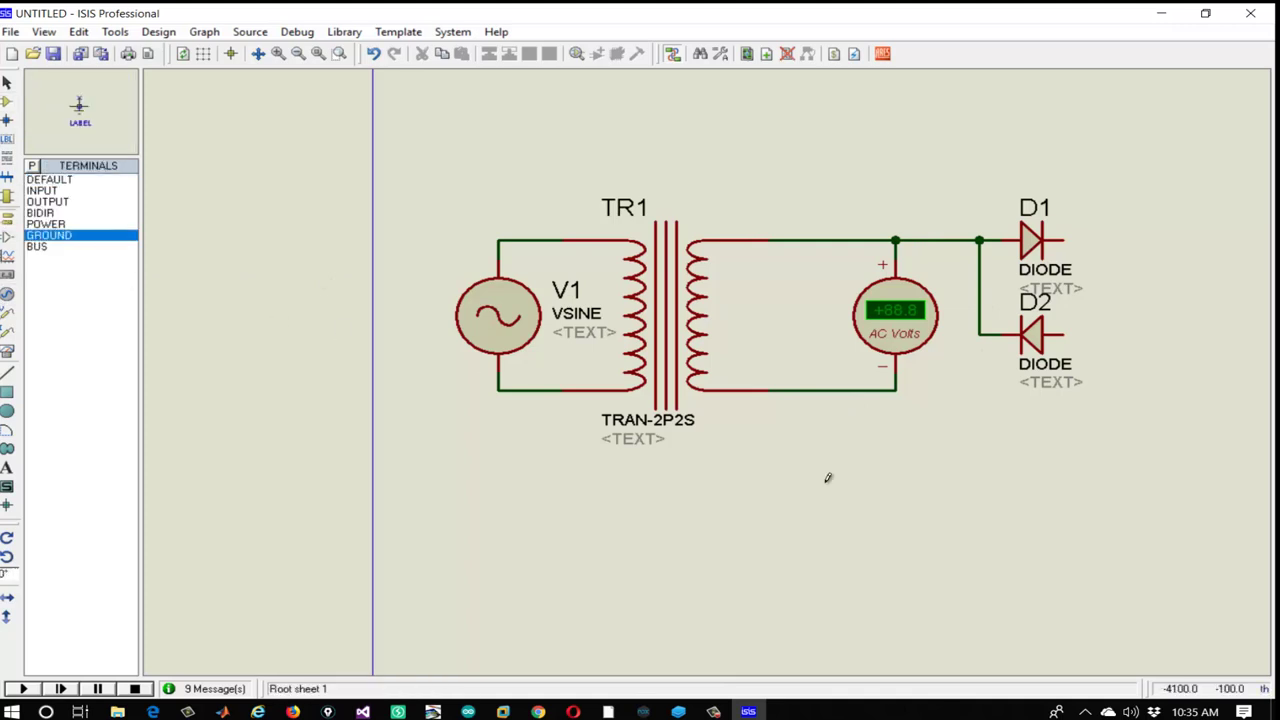
left_click(904, 462)
left_click(895, 465)
left_click(895, 447)
left_click(876, 390)
left_click(23, 688)
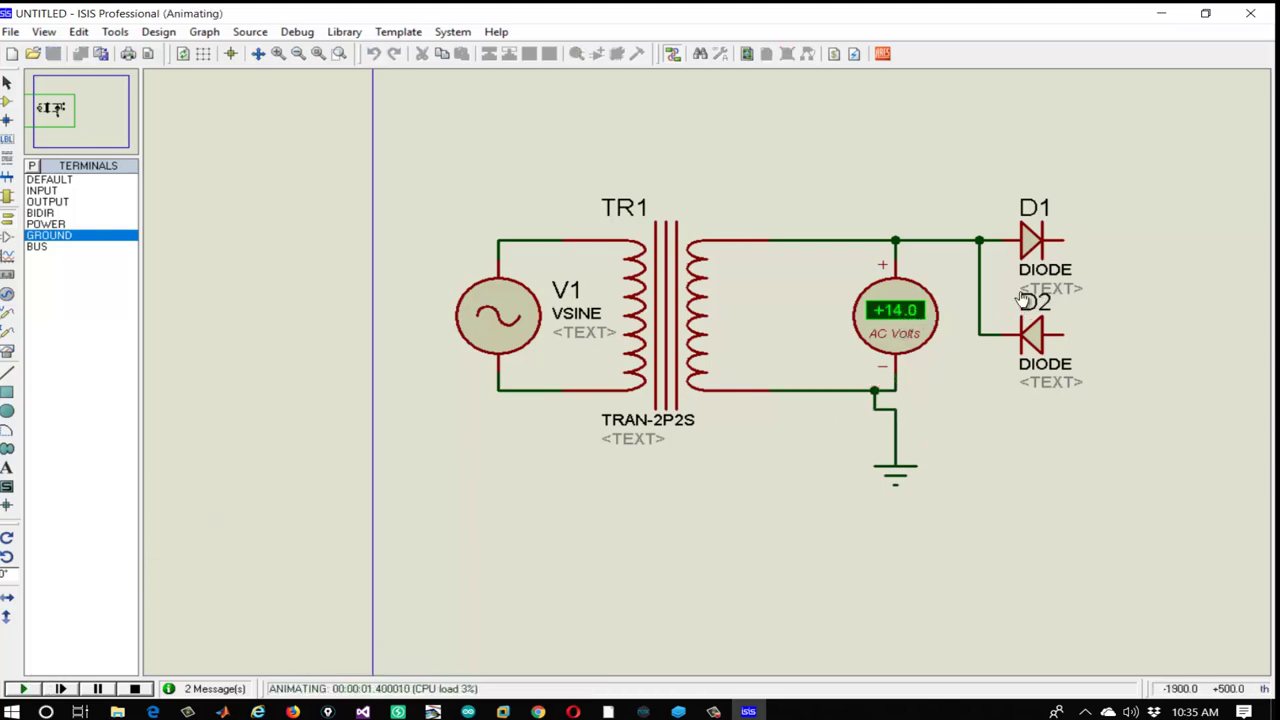
left_click(134, 688)
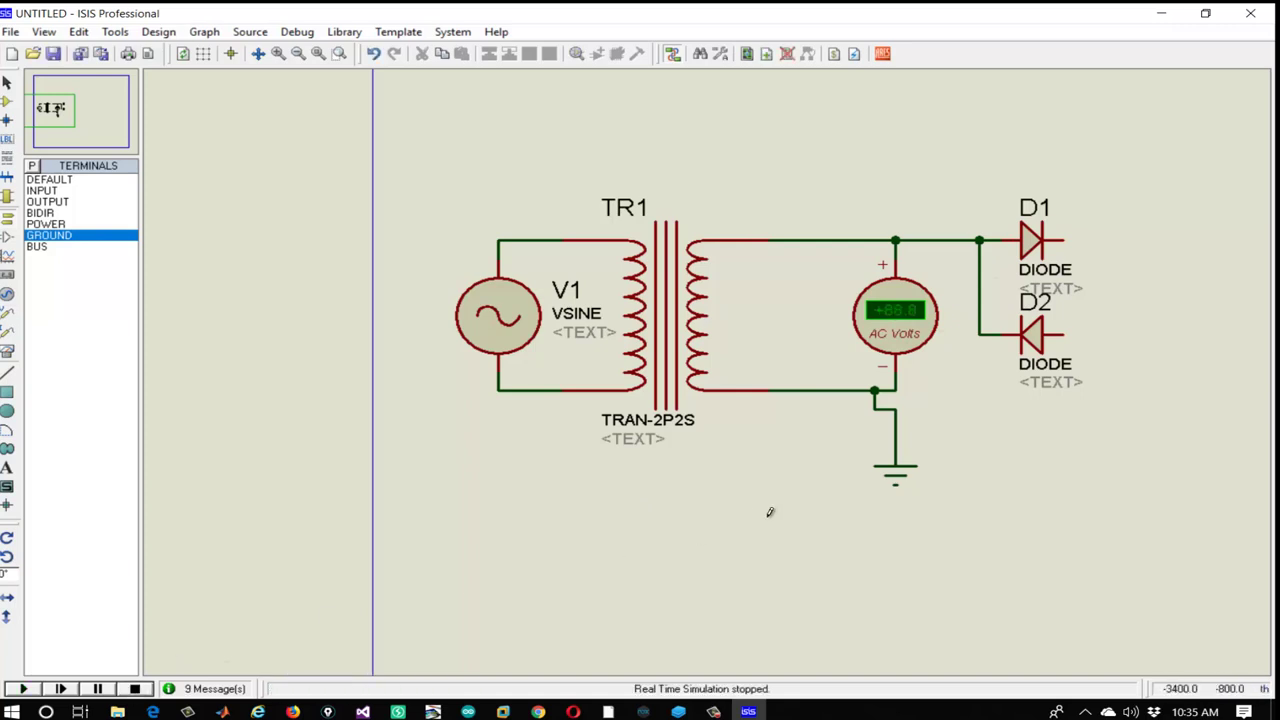
Place an oscilloscope on the free area of the sheet beyond the two diodes
scroll(770, 512, "down", 3)
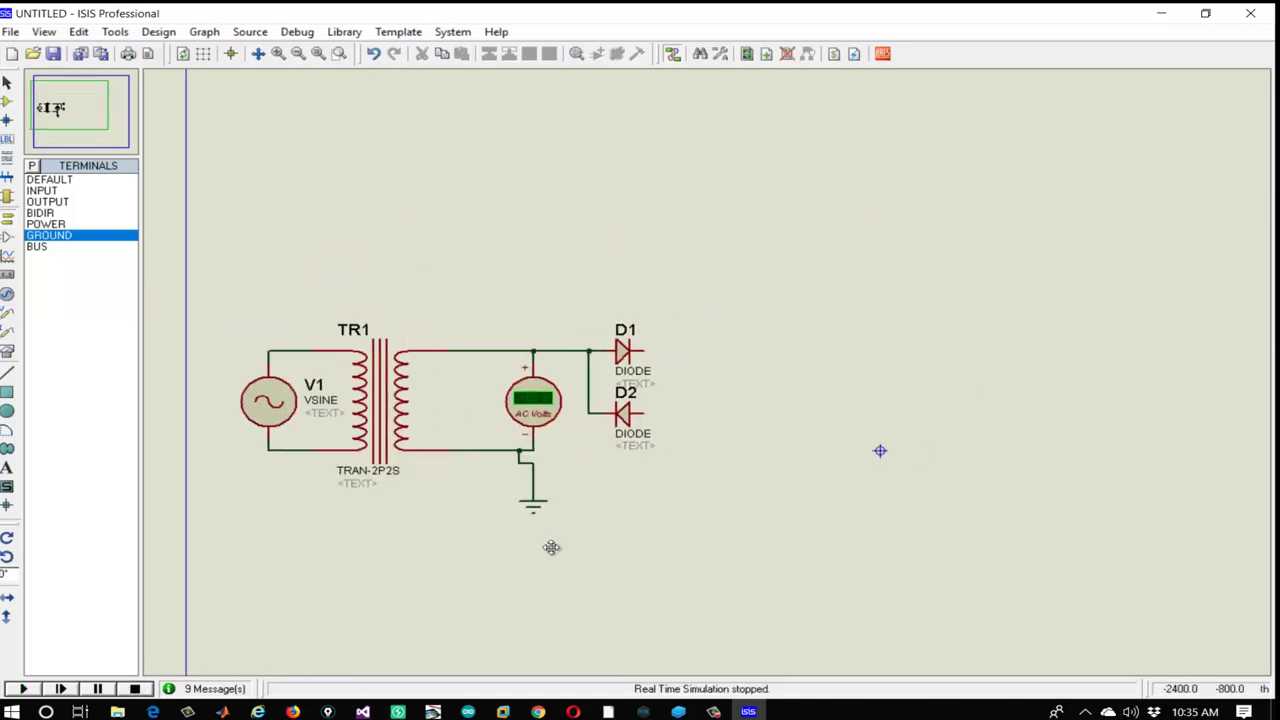
left_click_drag(551, 547, 529, 500)
left_click(7, 350)
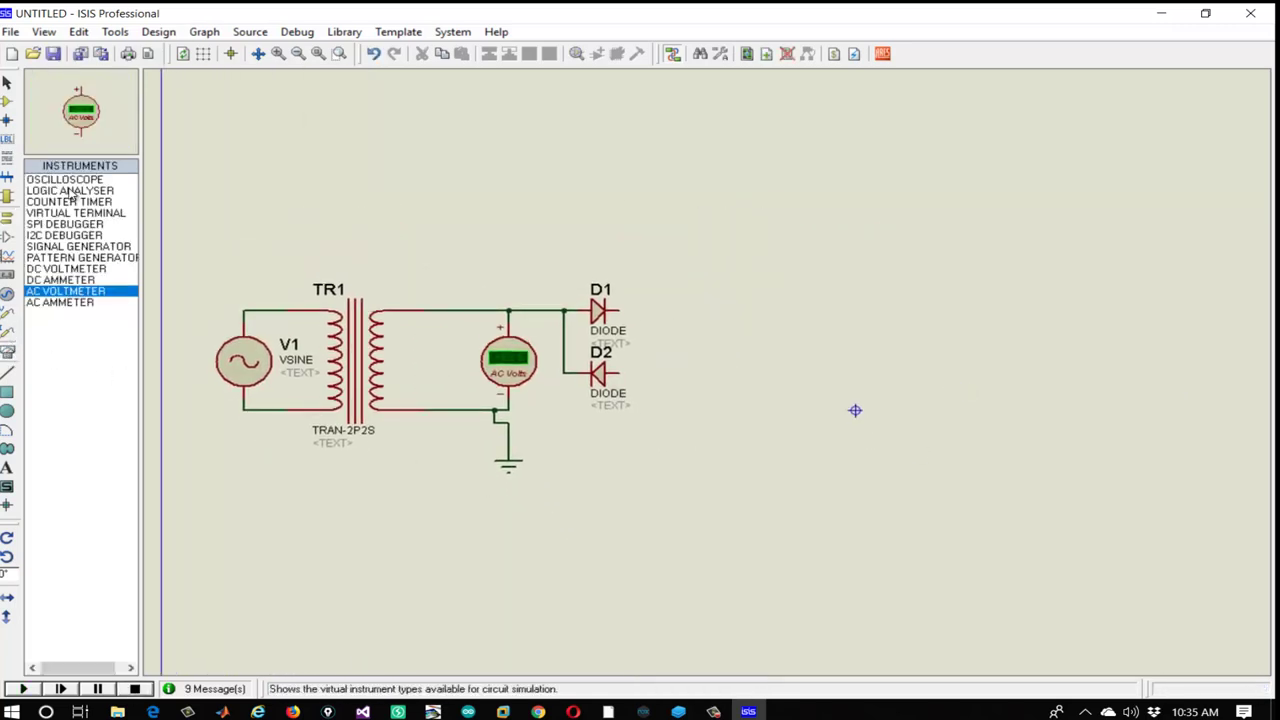
left_click(68, 180)
left_click(754, 330)
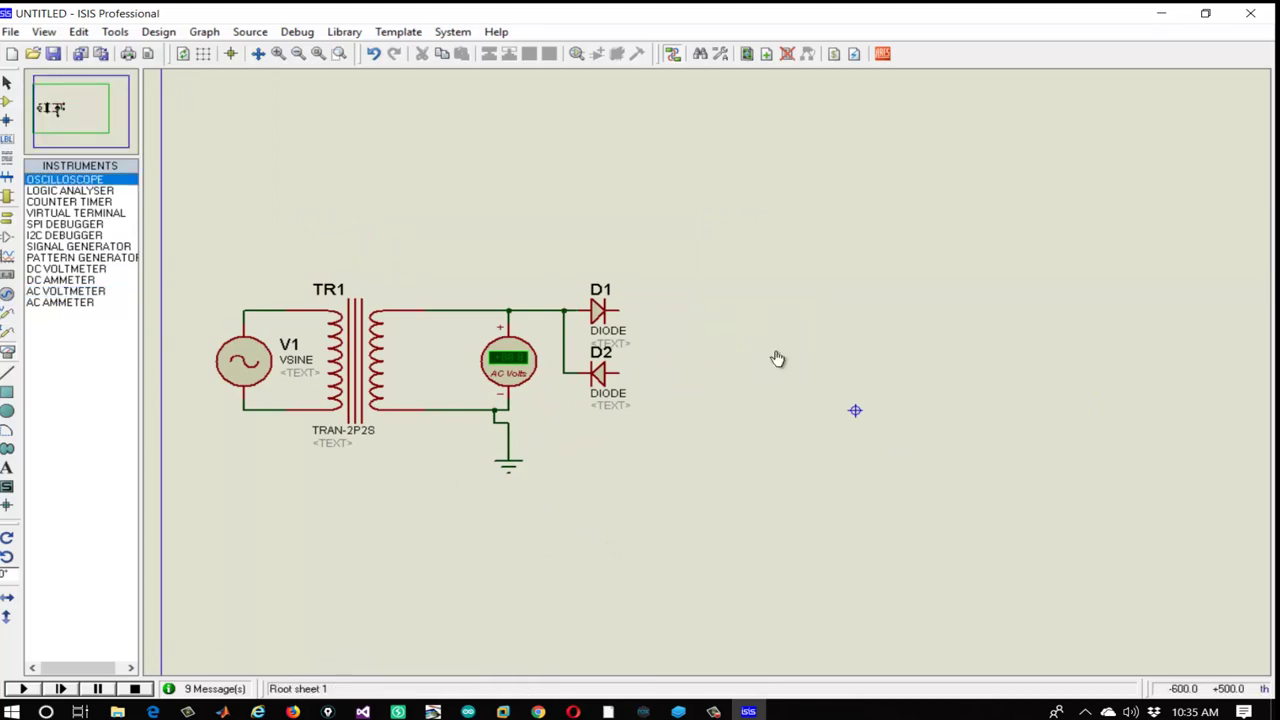
left_click(770, 352)
Wire oscilloscope channel A to D1, B to D2, C to the upper secondary line and D to ground
left_click(675, 311)
left_click(620, 311)
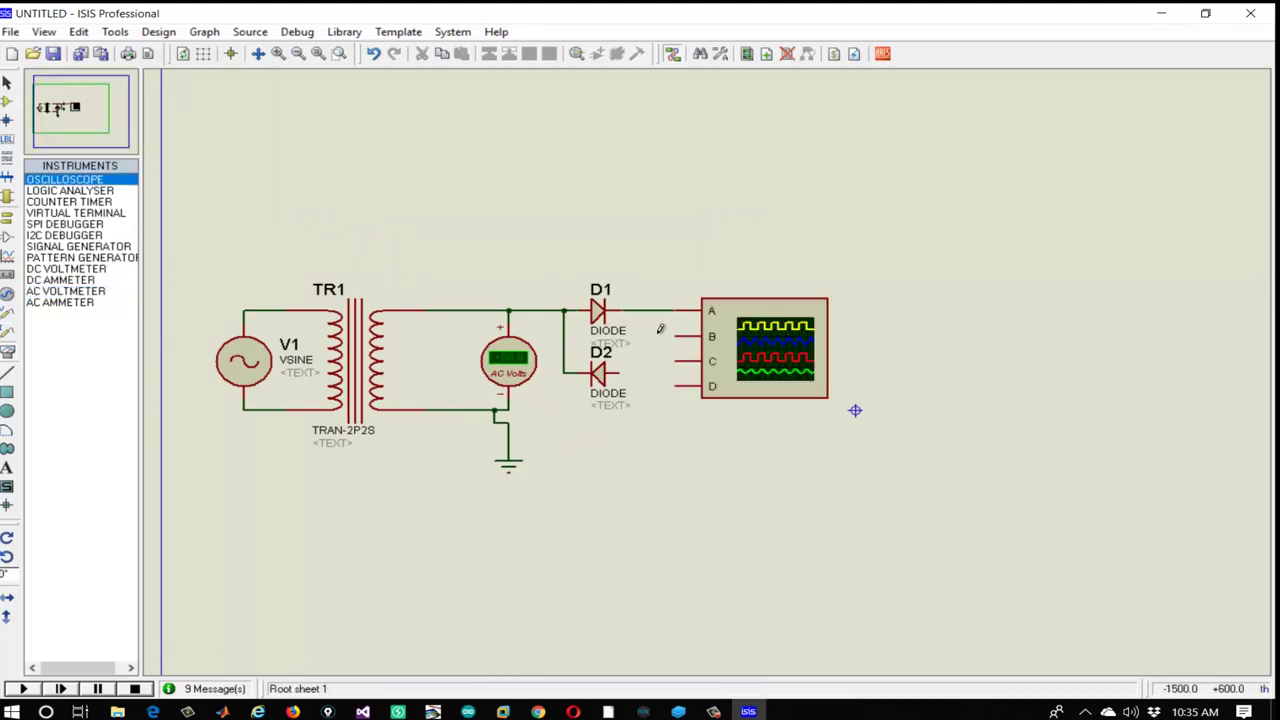
left_click(620, 373)
left_click(676, 336)
left_click(675, 360)
left_click(521, 311)
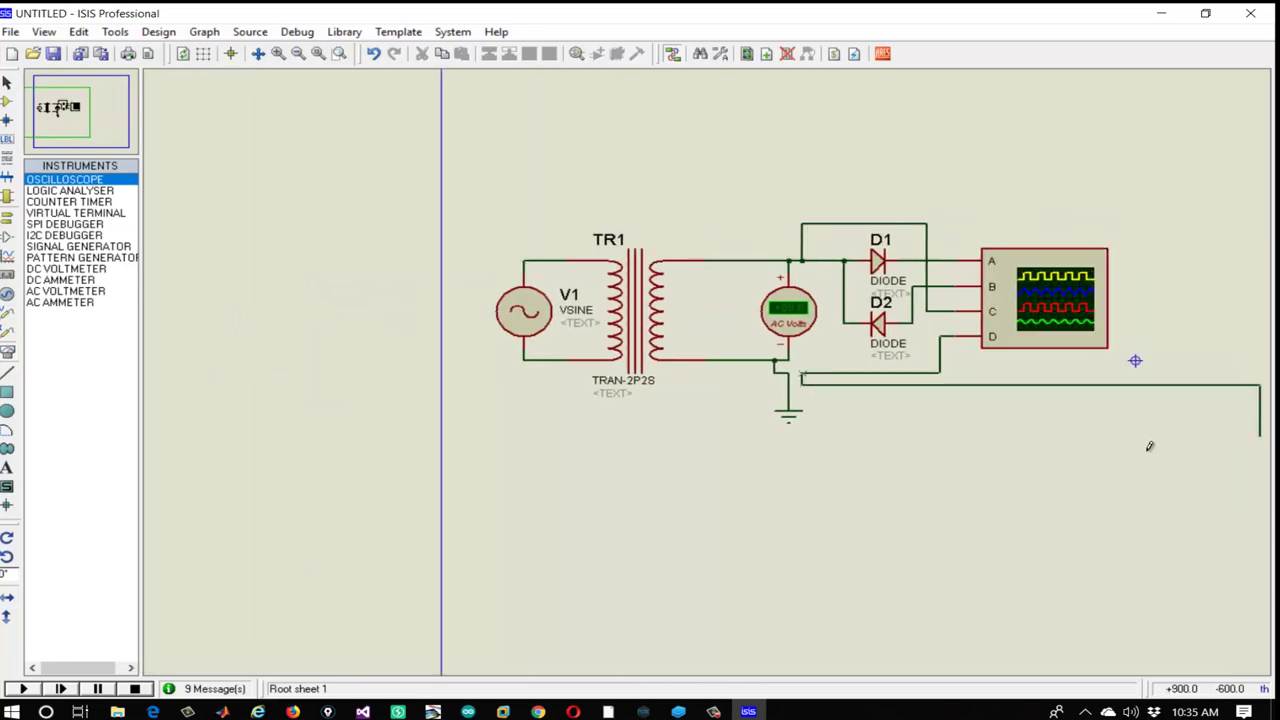
left_click(788, 383)
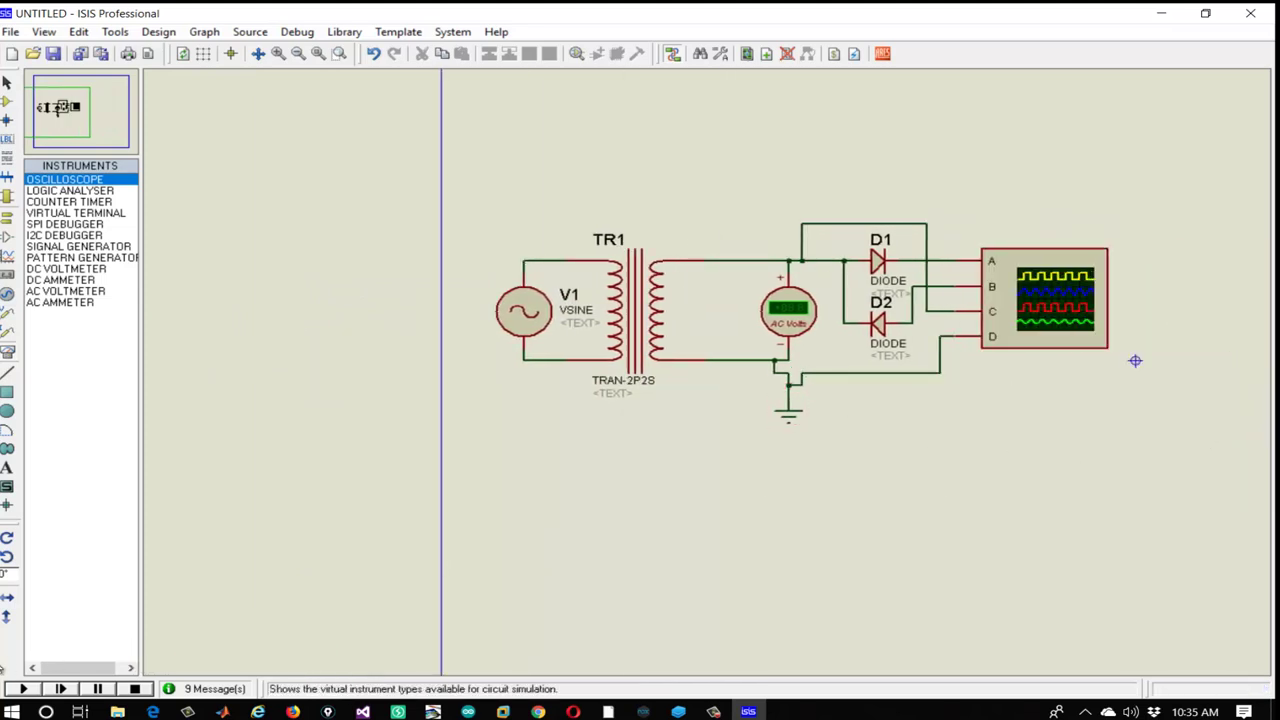
Run the simulation and increase the oscilloscope's horizontal time per division to show several waveform cycles
left_click(22, 689)
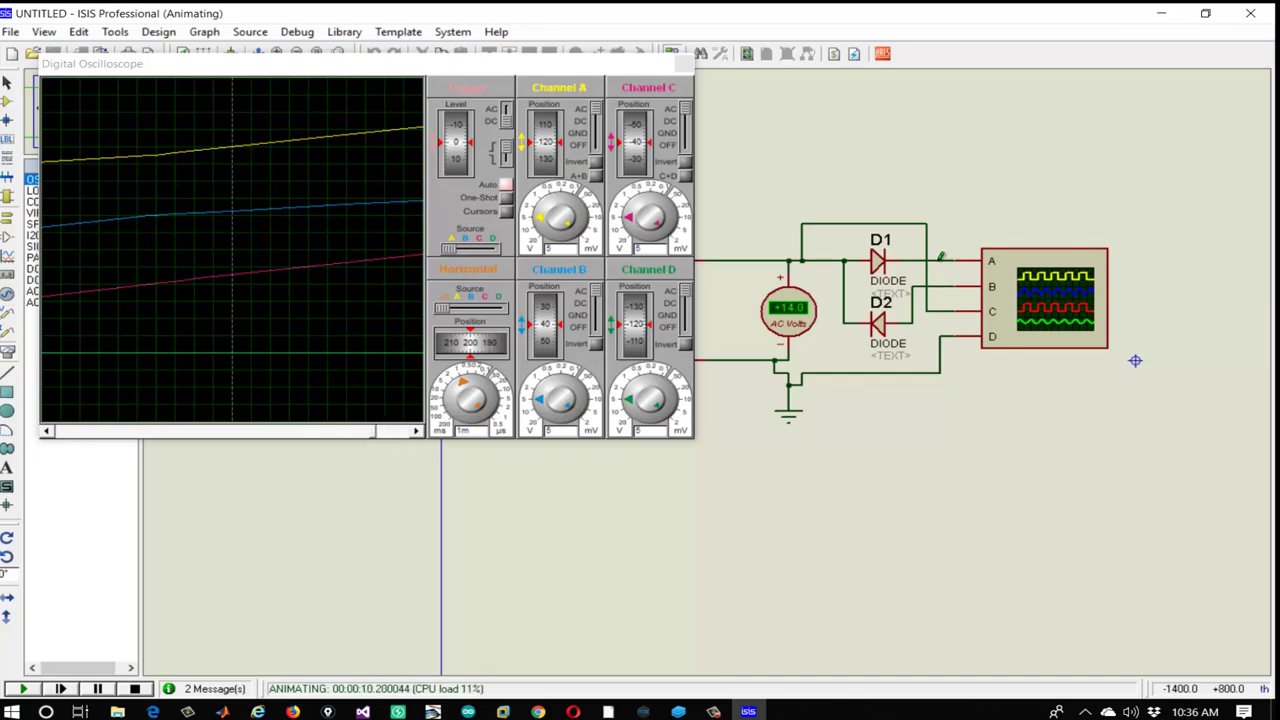
left_click(460, 405)
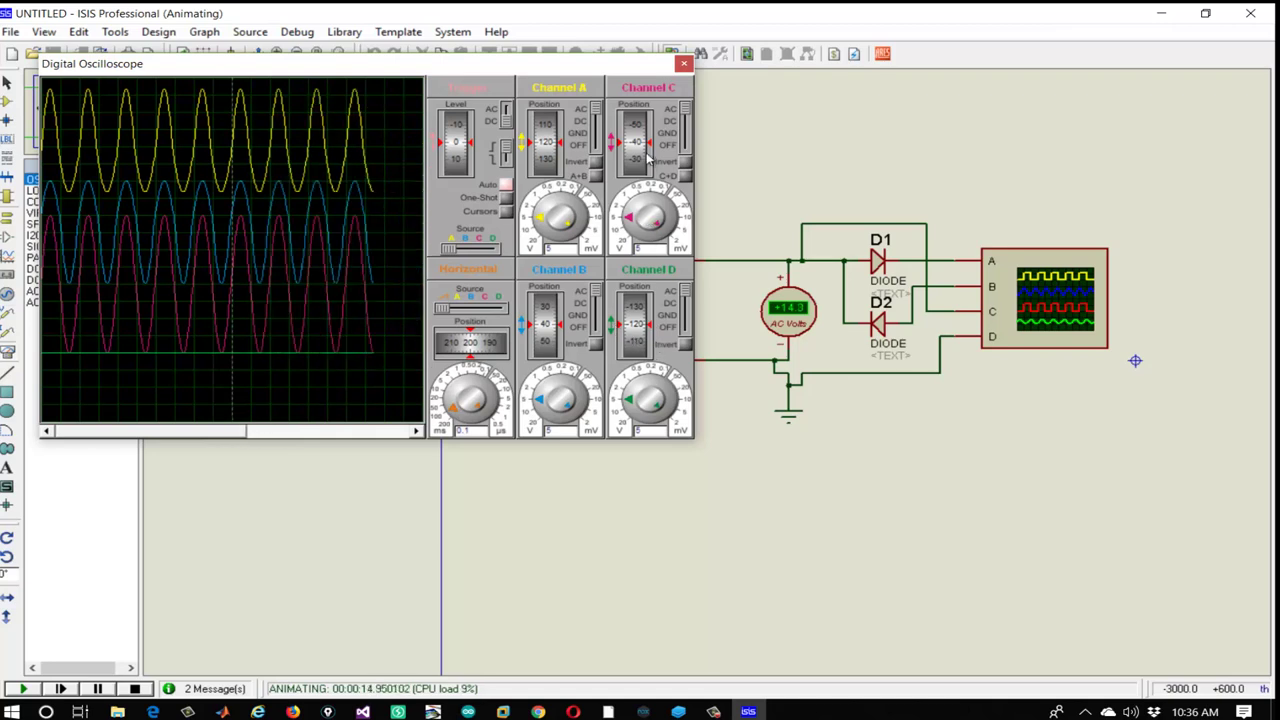
Set the oscilloscope trace positions to -70 for channel C, 130 for A and 60 for B, and stop the simulation
left_click(643, 147)
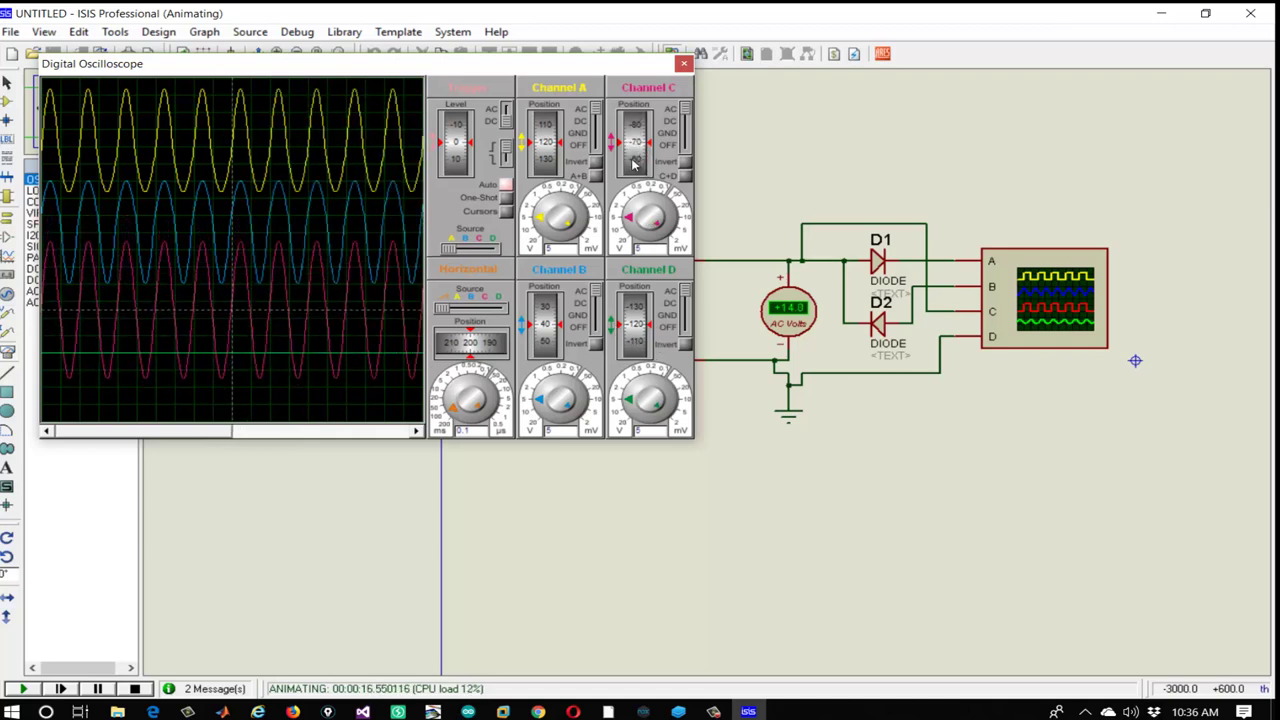
left_click(545, 140)
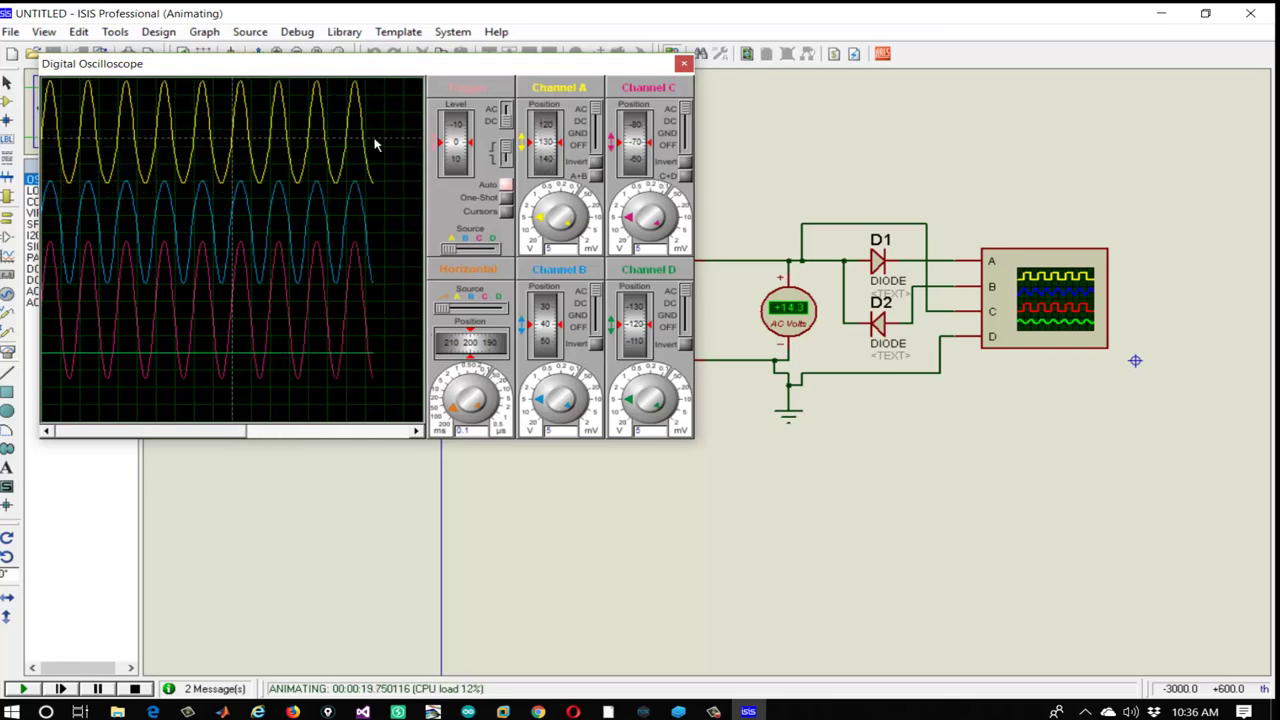
left_click(555, 330)
left_click(555, 330)
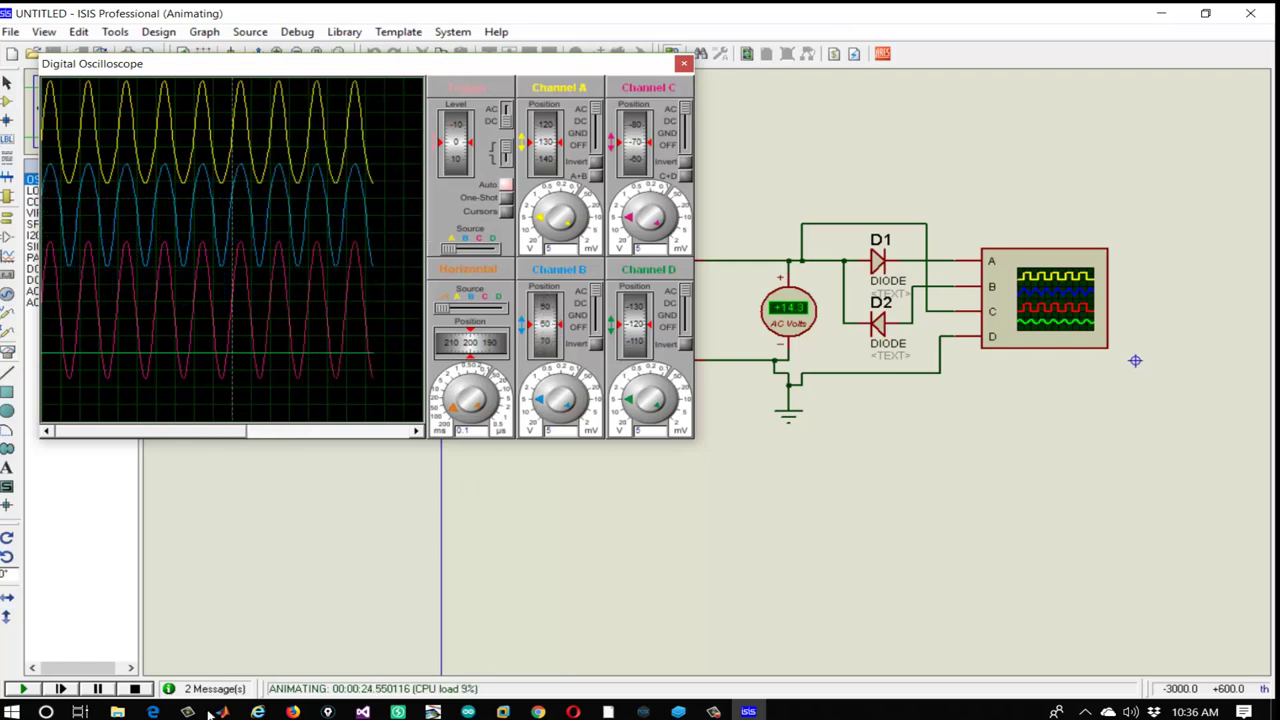
left_click(135, 688)
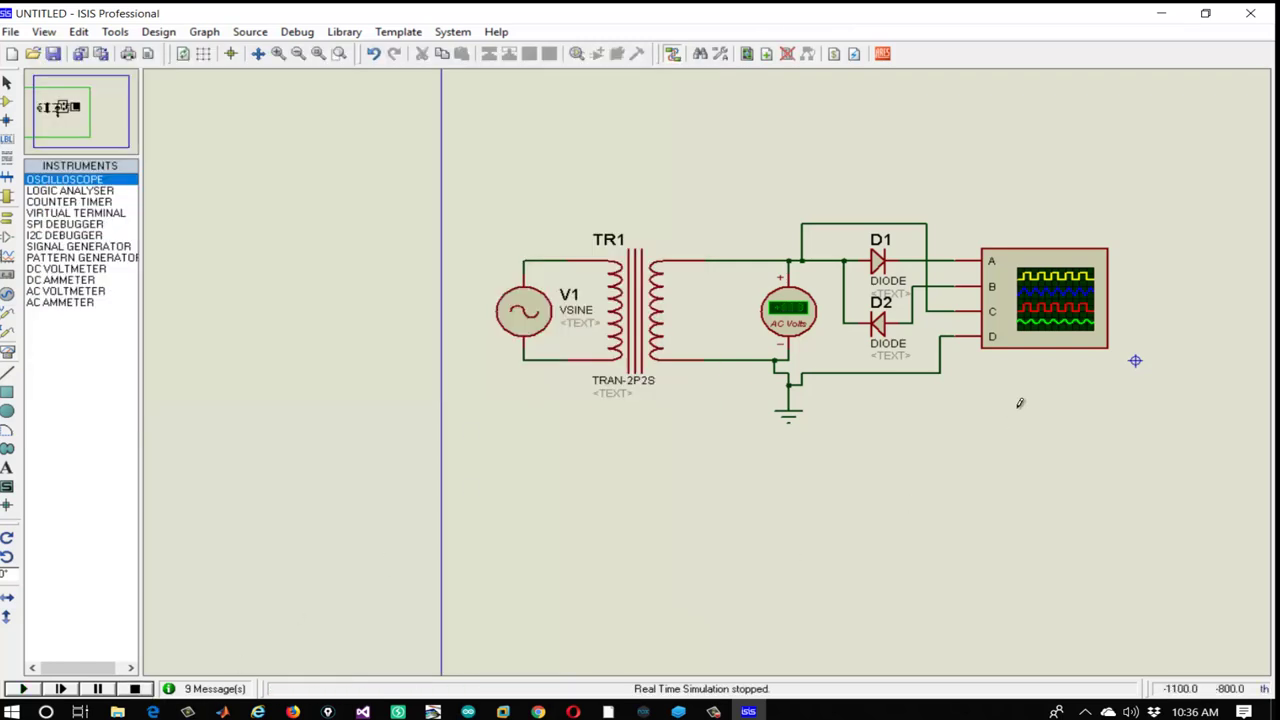
Delete the oscilloscope together with its wires to free the area beyond the two diodes
right_click(1053, 278)
left_click(860, 324)
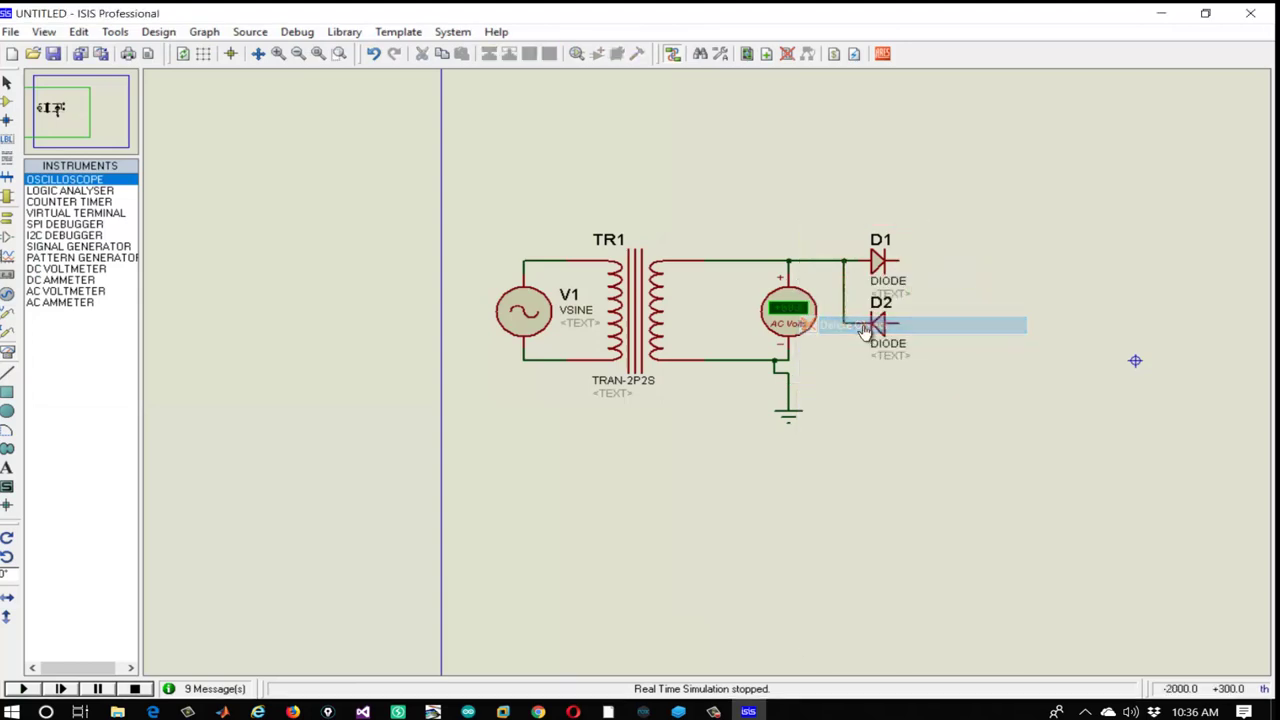
left_click_drag(1020, 389, 811, 400)
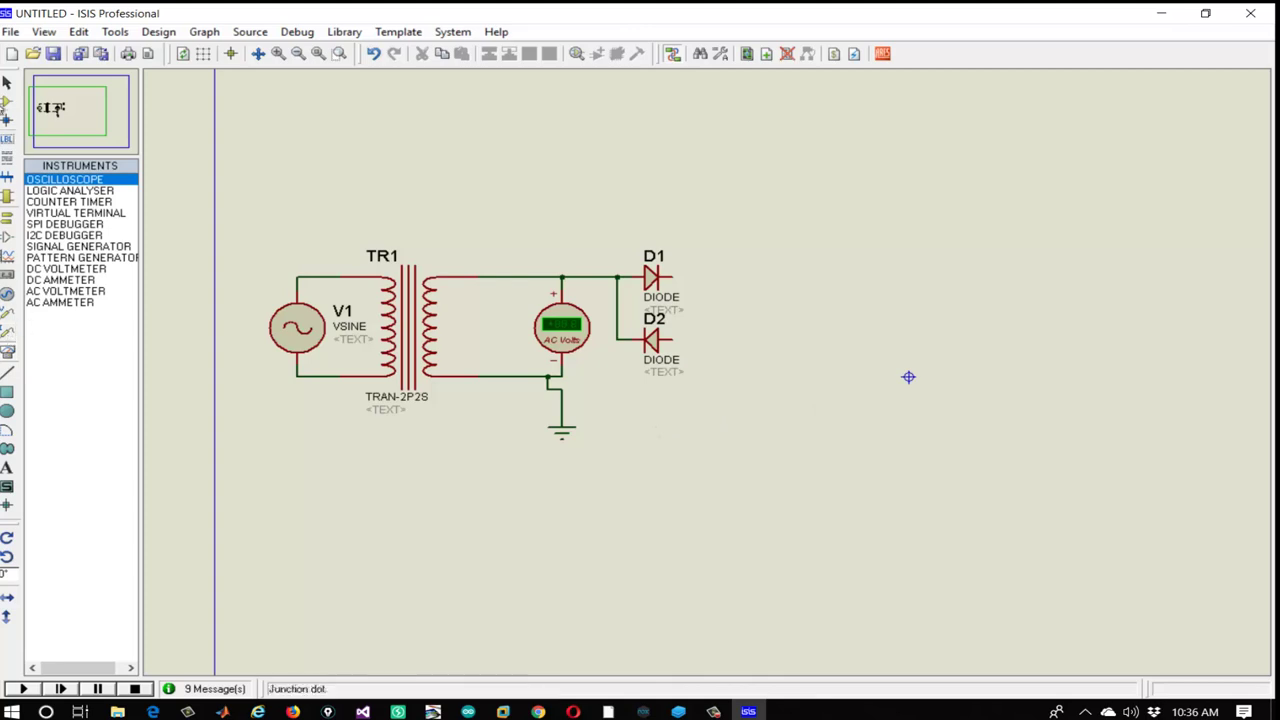
Pick the 7912 negative regulator from the device library and place it rotated 180 degrees, beyond and slightly below D2
left_click(8, 103)
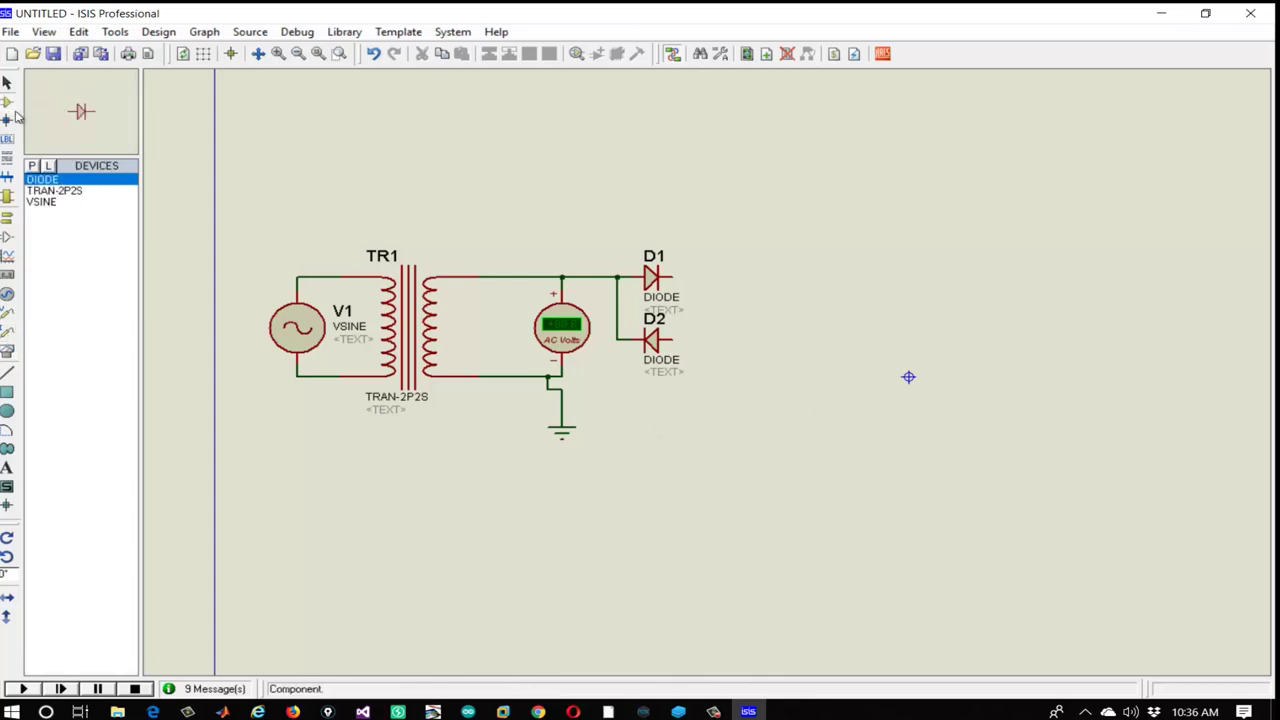
left_click(32, 166)
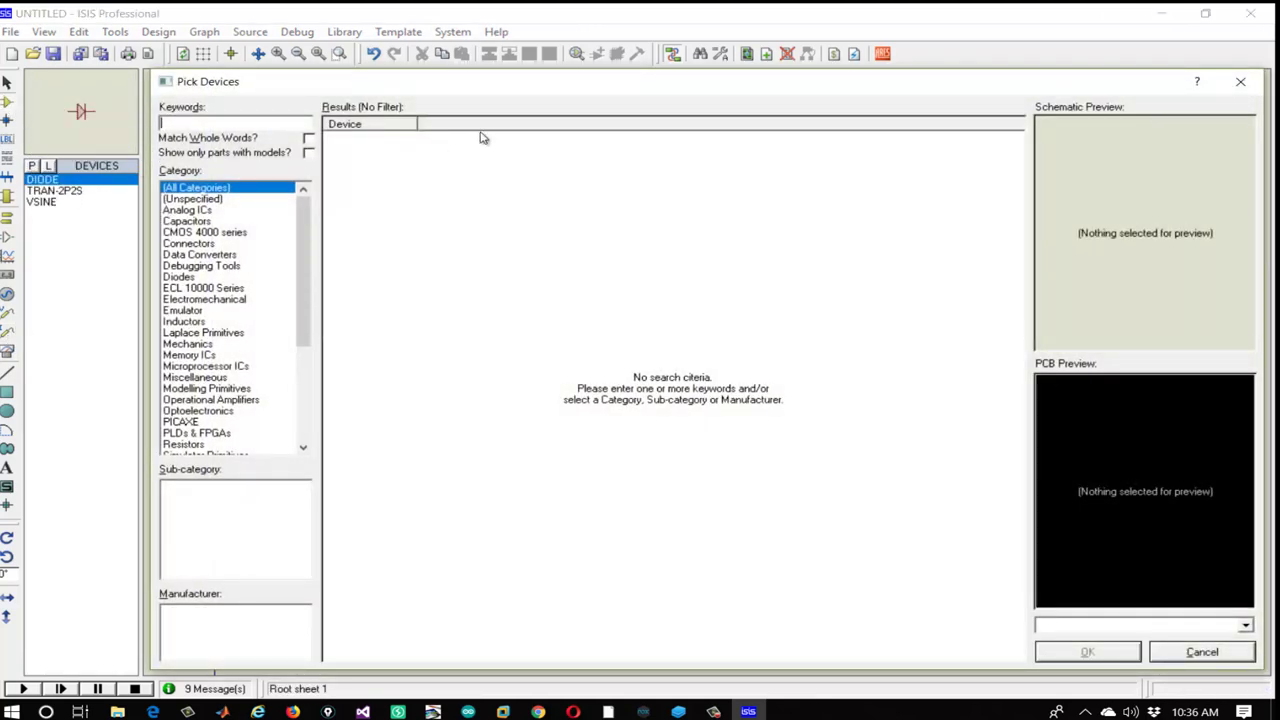
type("7905")
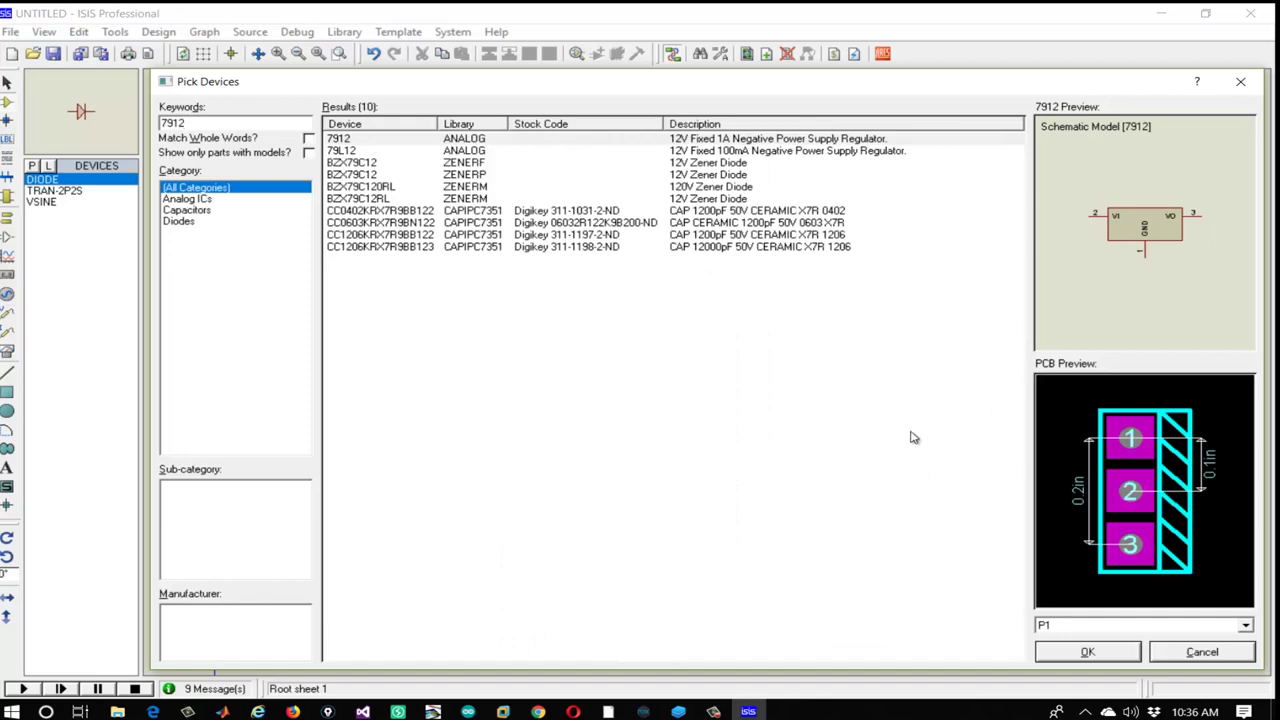
left_click(1088, 652)
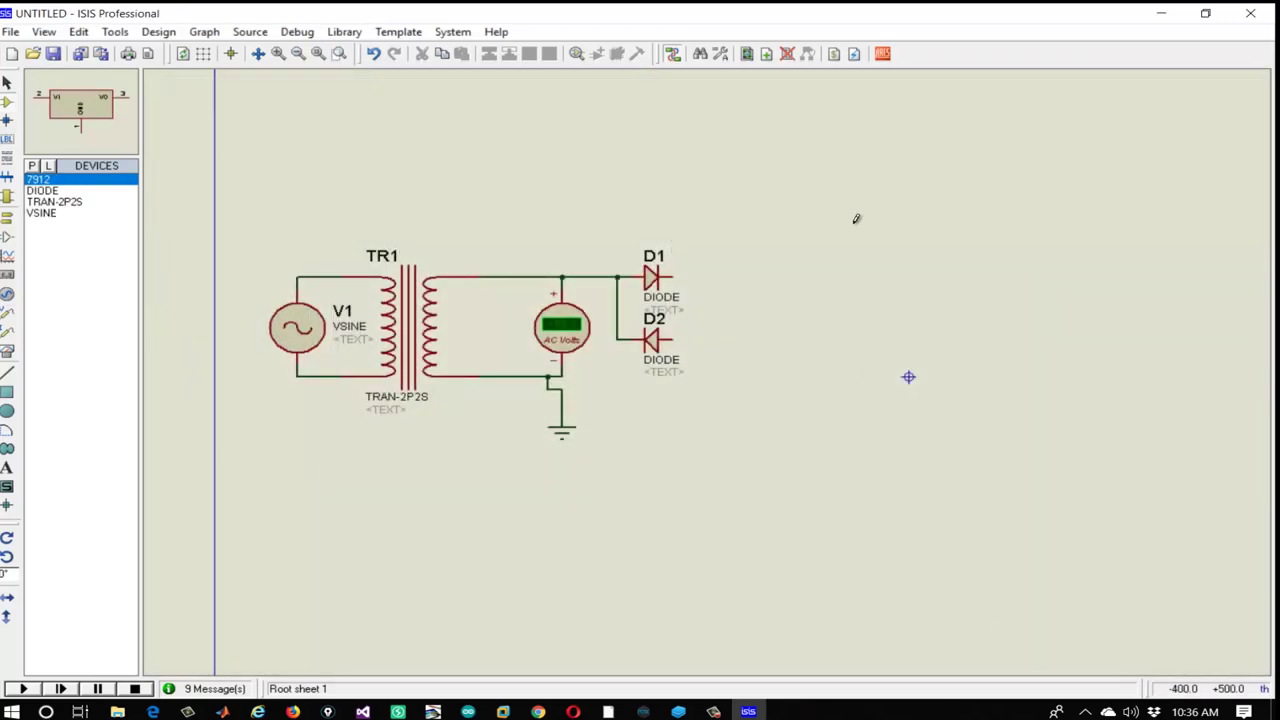
left_click(854, 215)
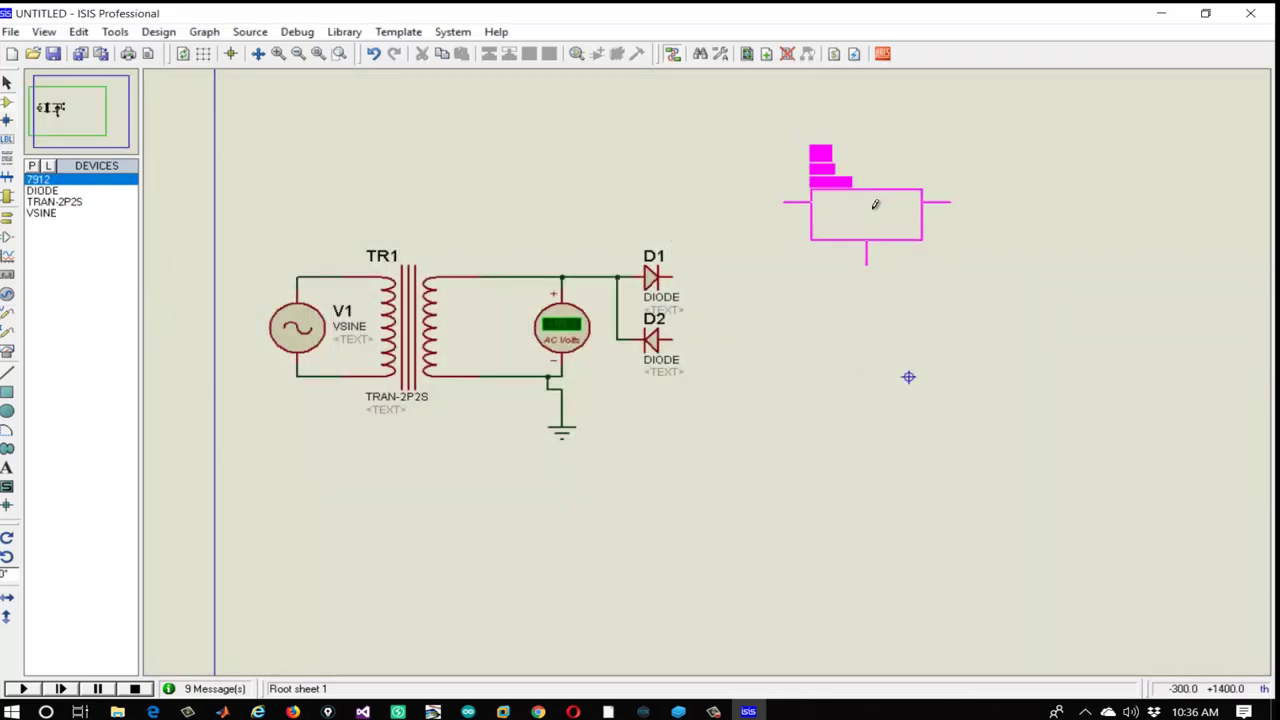
key("KP_Add")
key("KP_Add")
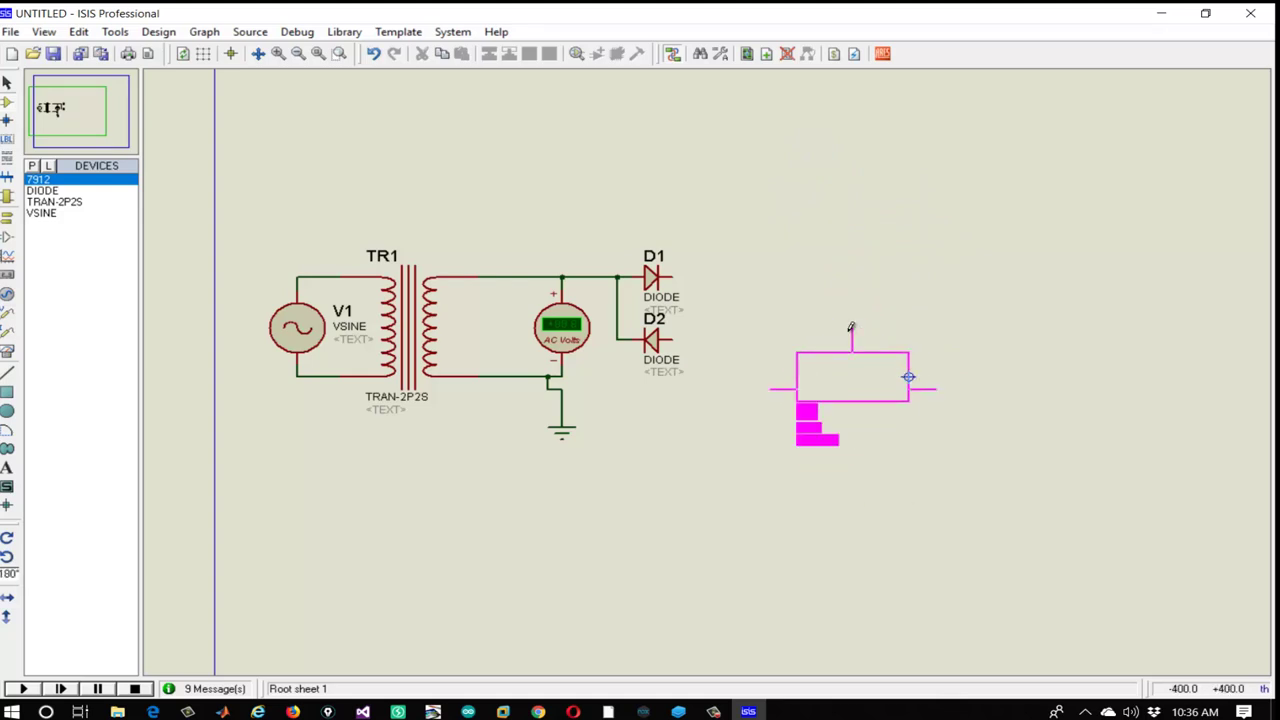
left_click(852, 327)
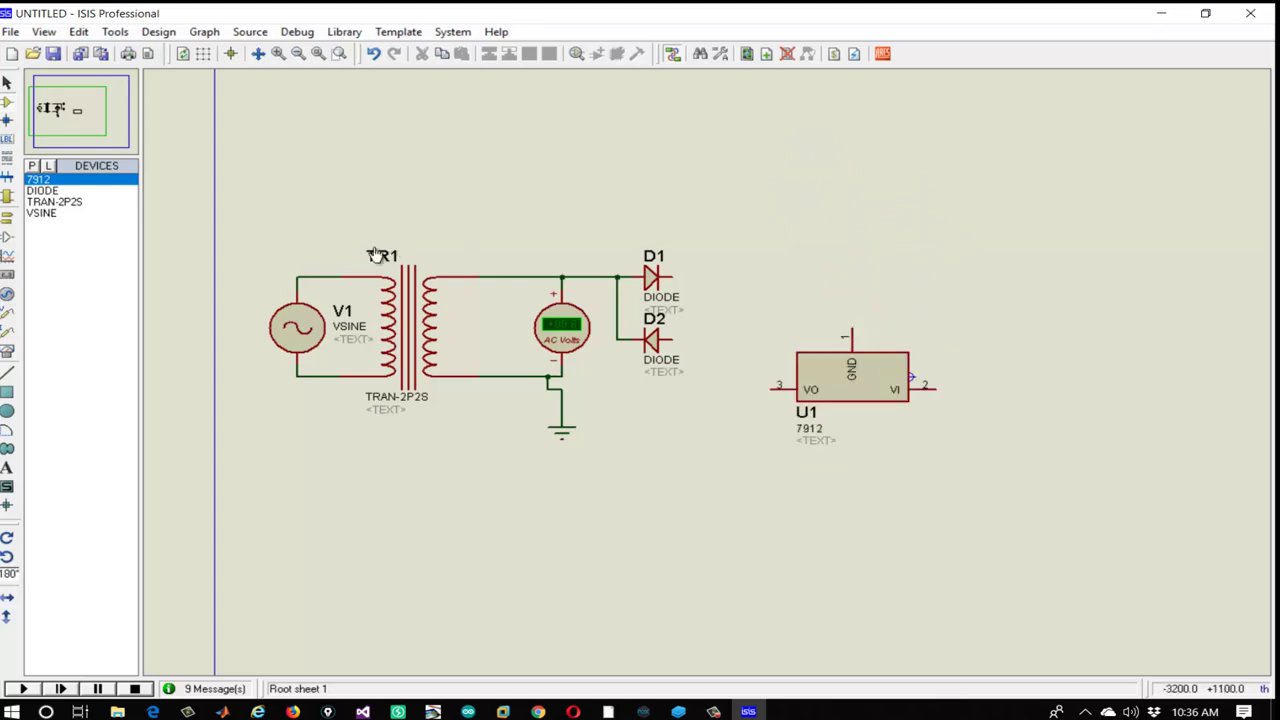
Pick the 7812 positive regulator from the device library and place it upright directly above the 7912, with GND pins aligned
left_click(32, 165)
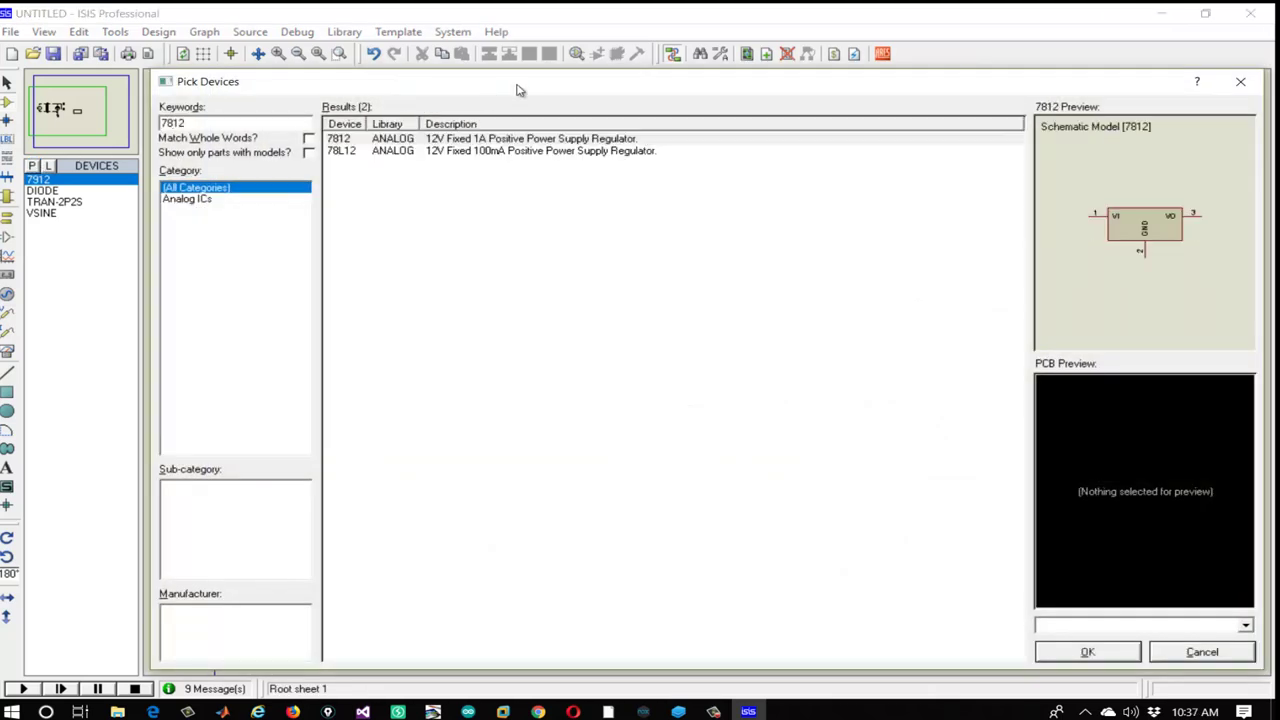
left_click(1075, 655)
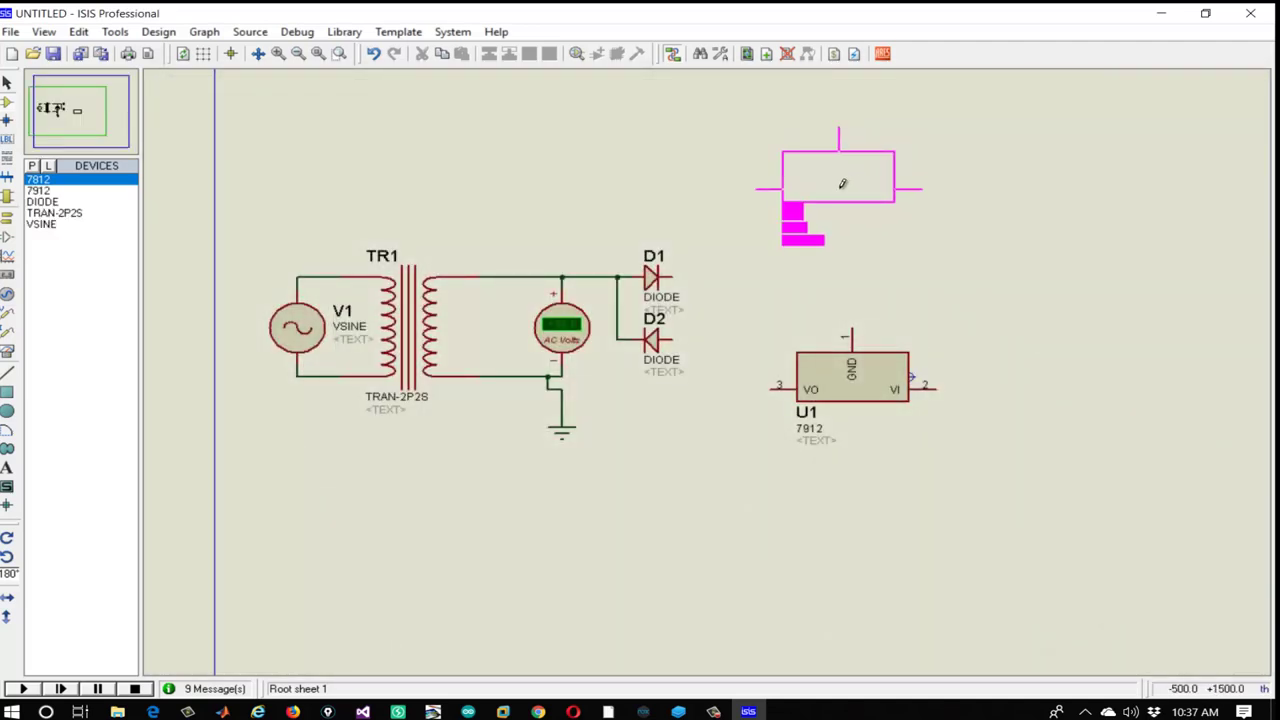
key("KP_Add")
key("KP_Add")
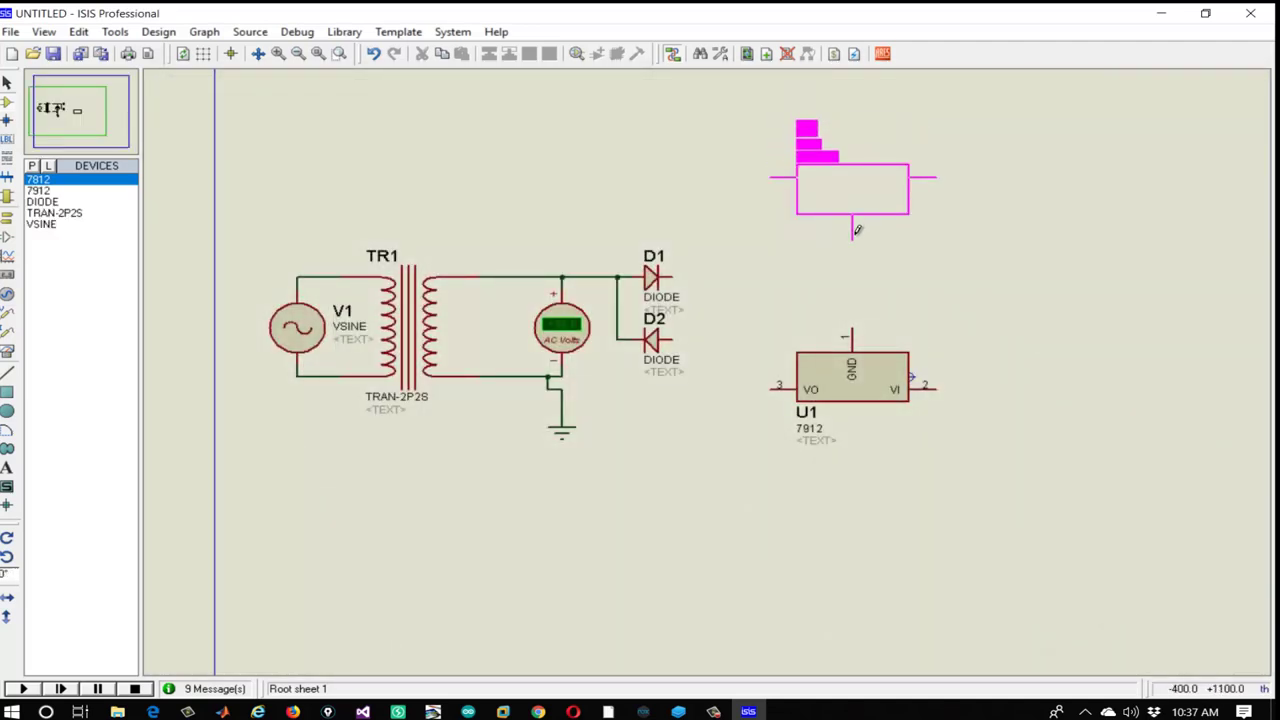
left_click(857, 230)
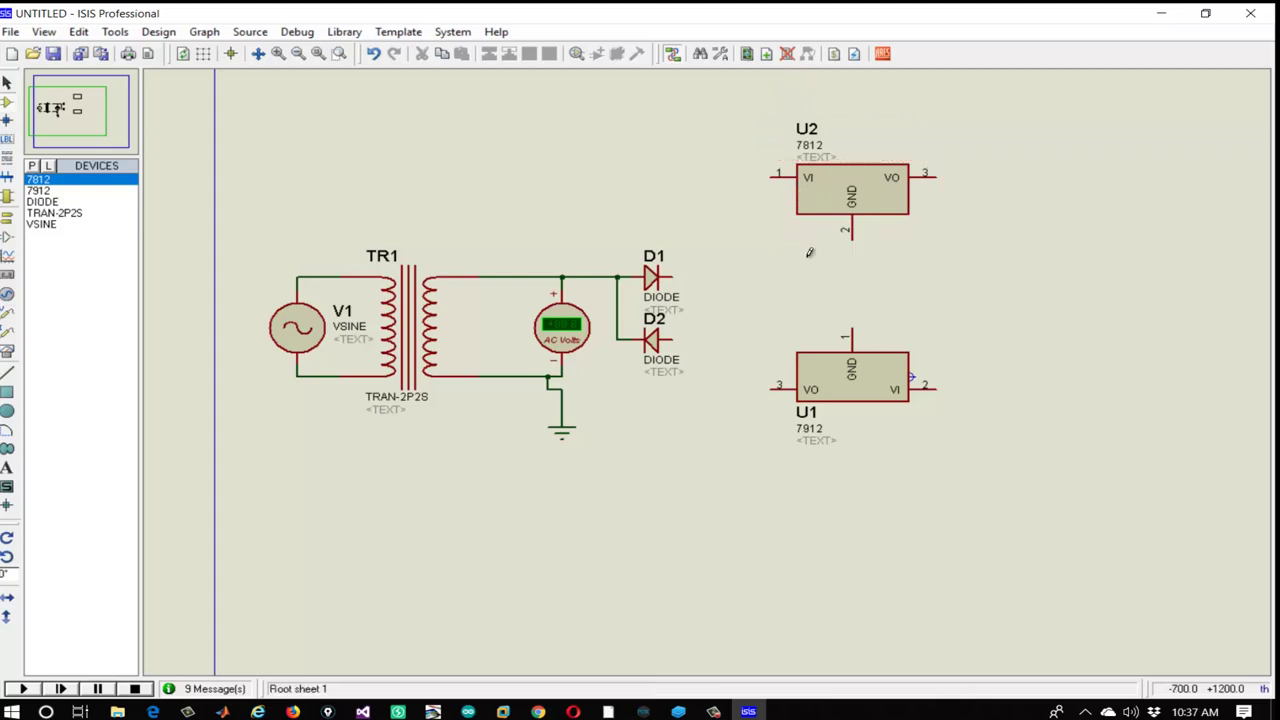
Wire the GND pins of the 7812 and 7912 together and connect their junction to the circuit's ground terminal
left_click(855, 236)
left_click(855, 325)
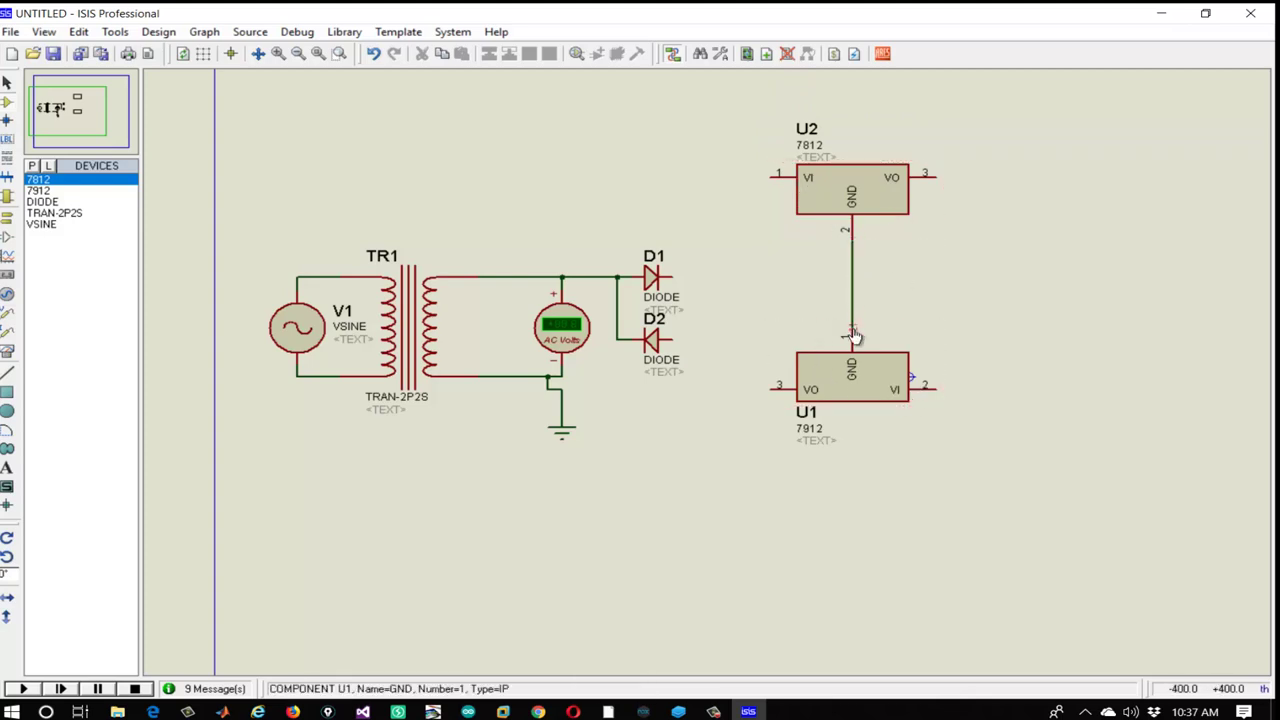
left_click(562, 400)
left_click(855, 284)
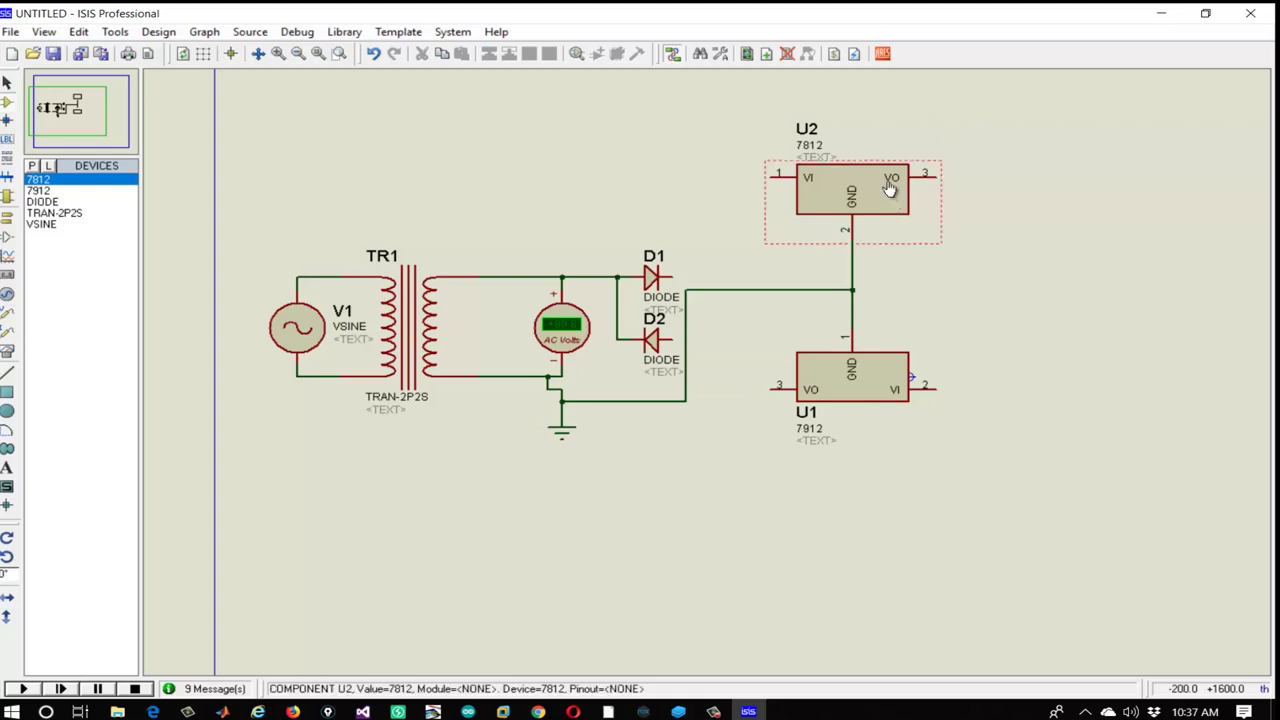
Wire D1's free end to the 7812's VI pin and D2's free end to the 7912's VI pin
left_click(774, 175)
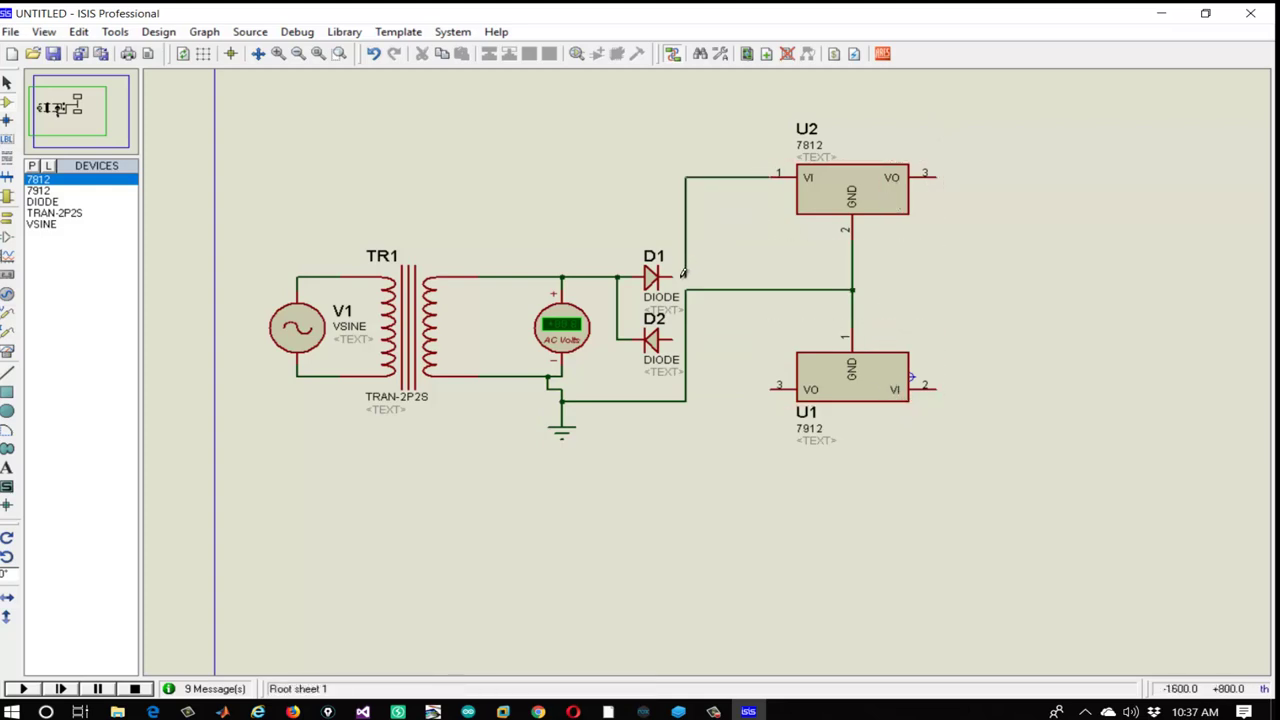
left_click(680, 274)
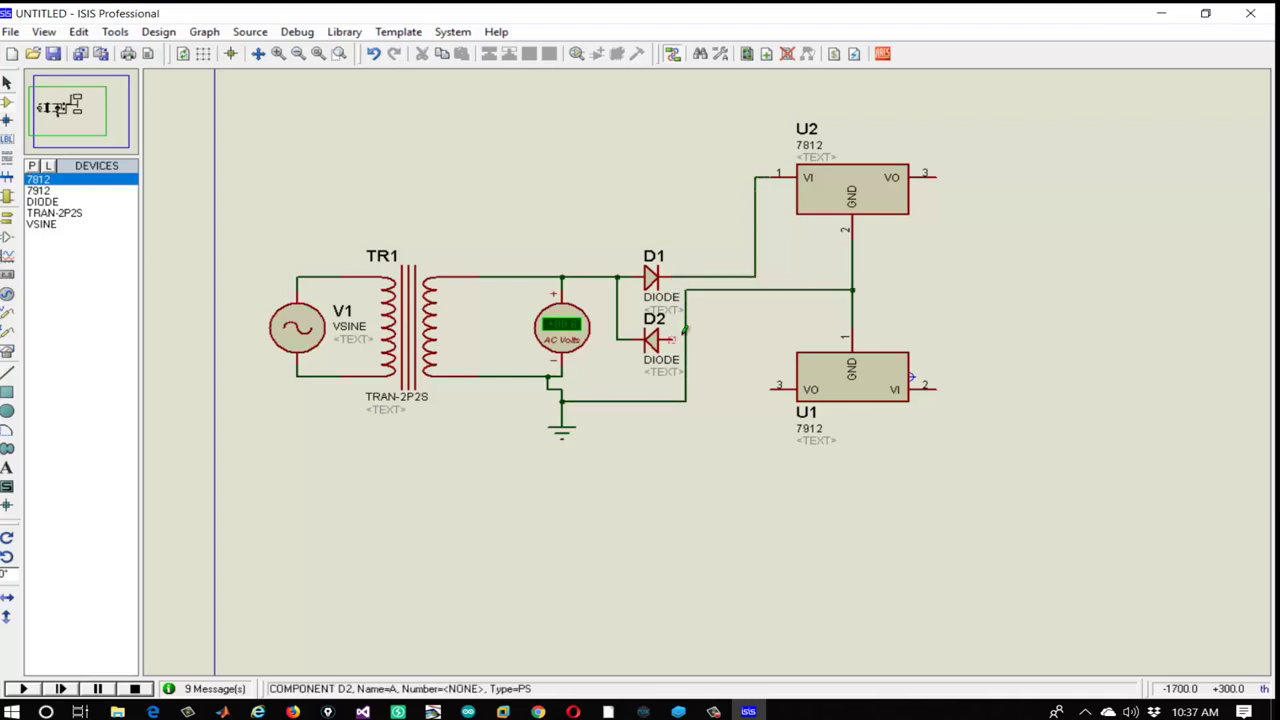
left_click(924, 390)
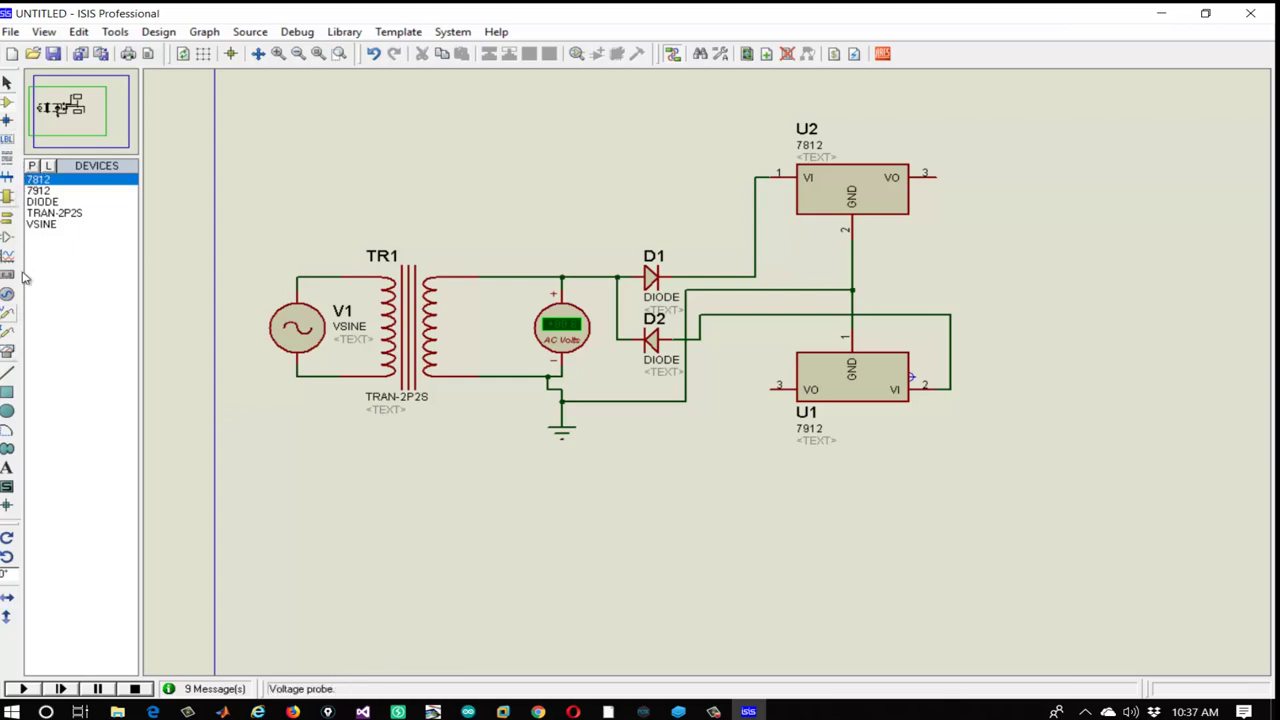
Search the device library for "cap", pick the Animated sub-category's CAPACITOR and place one below the 7912's VI side
left_click(33, 166)
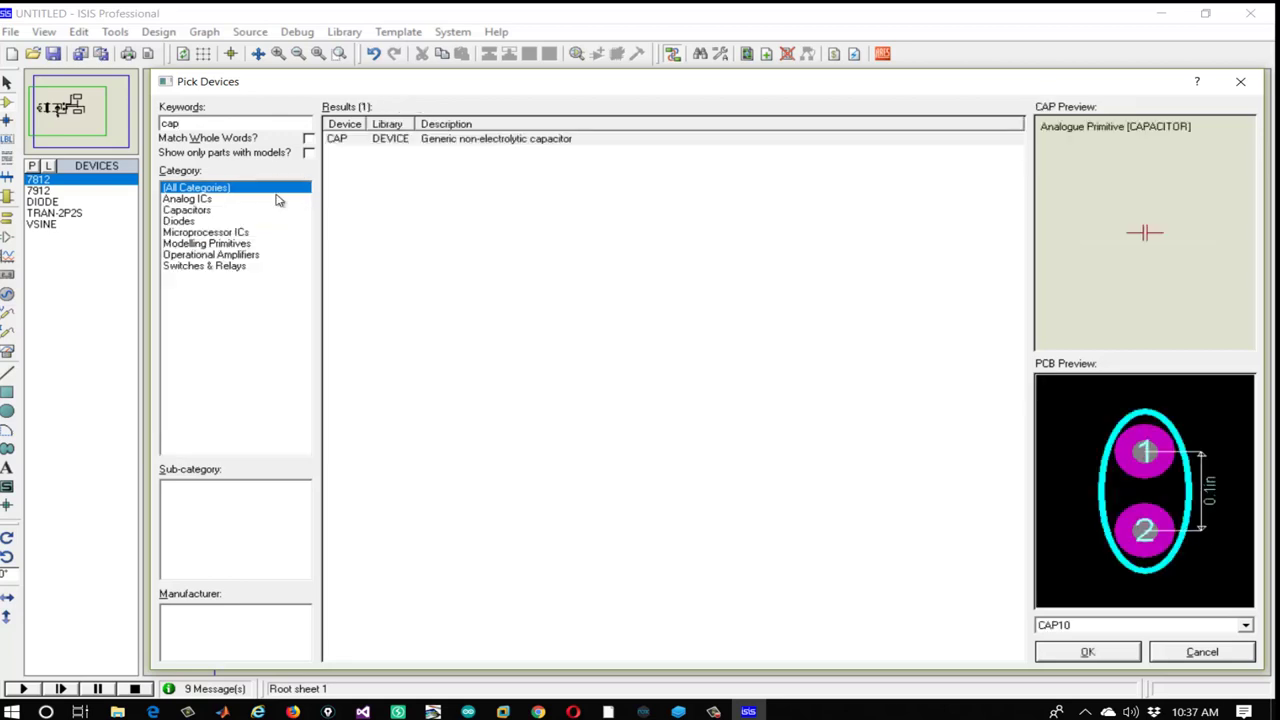
left_click(208, 212)
left_click(190, 497)
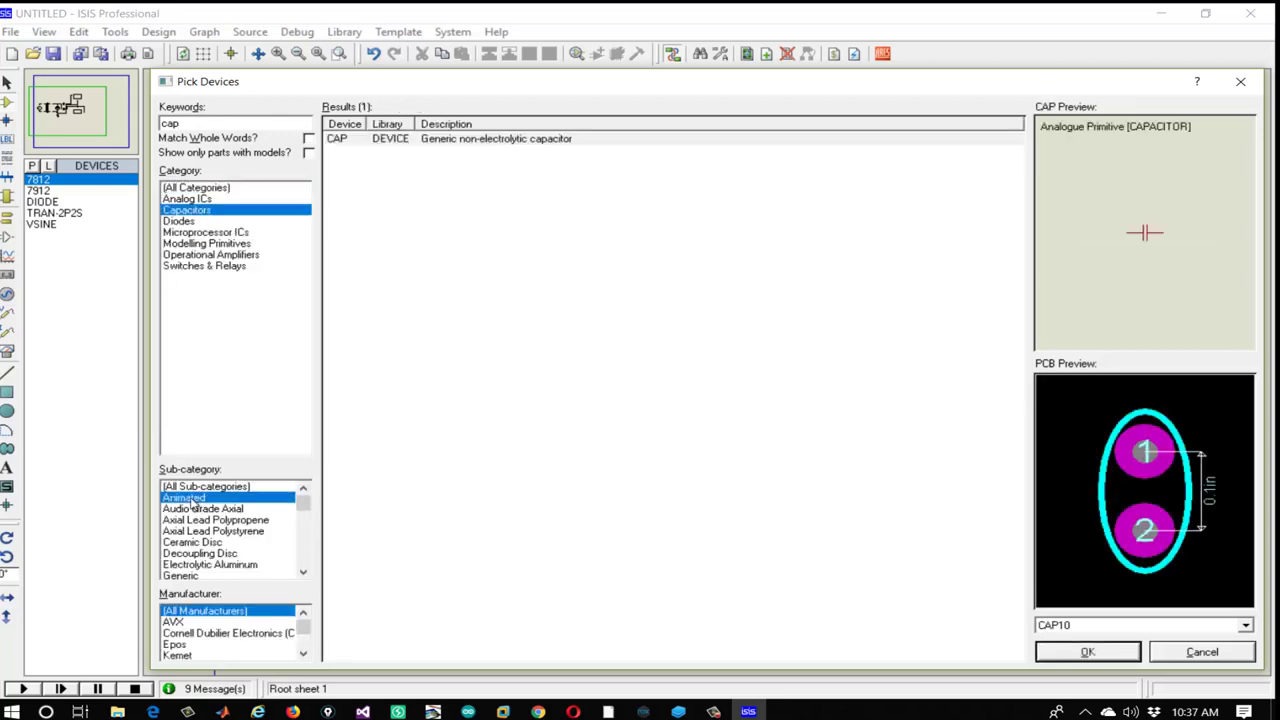
left_click(1085, 652)
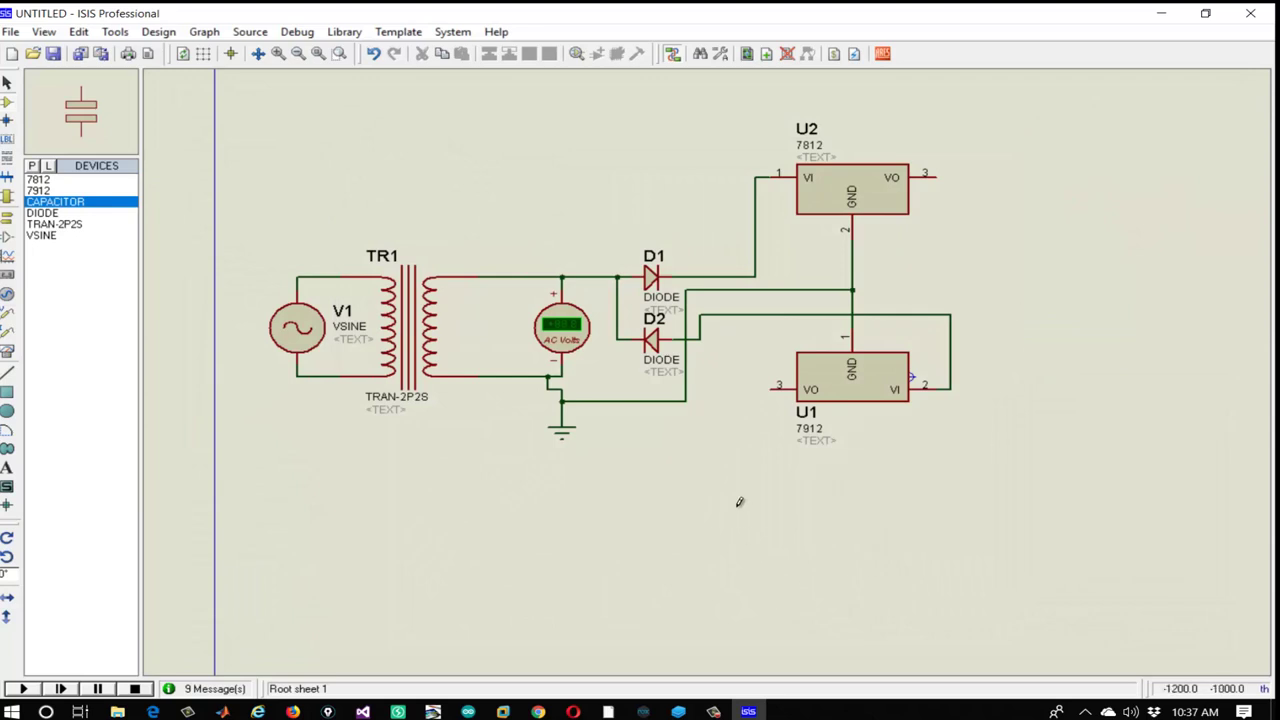
left_click(754, 503)
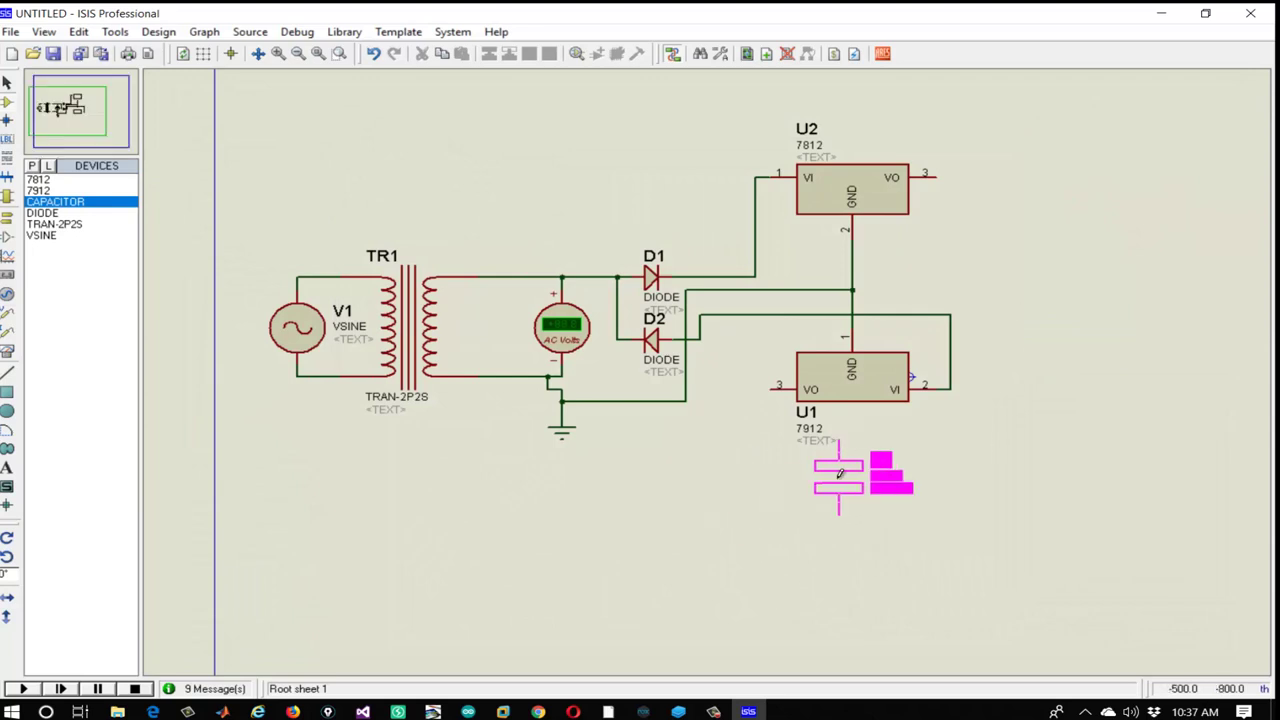
left_click(964, 490)
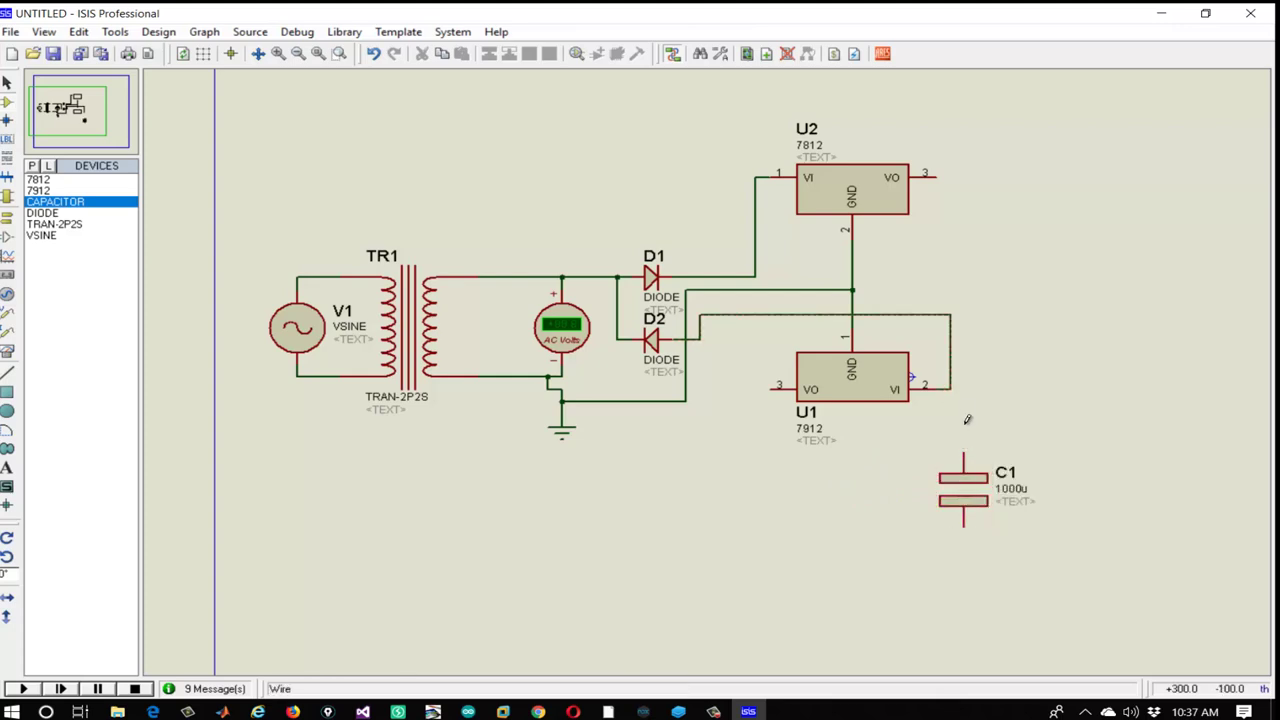
Move capacitor C1 beside the 7812 and wire its upper lead to the regulator's VO pin
right_click(955, 474)
left_click(1030, 106)
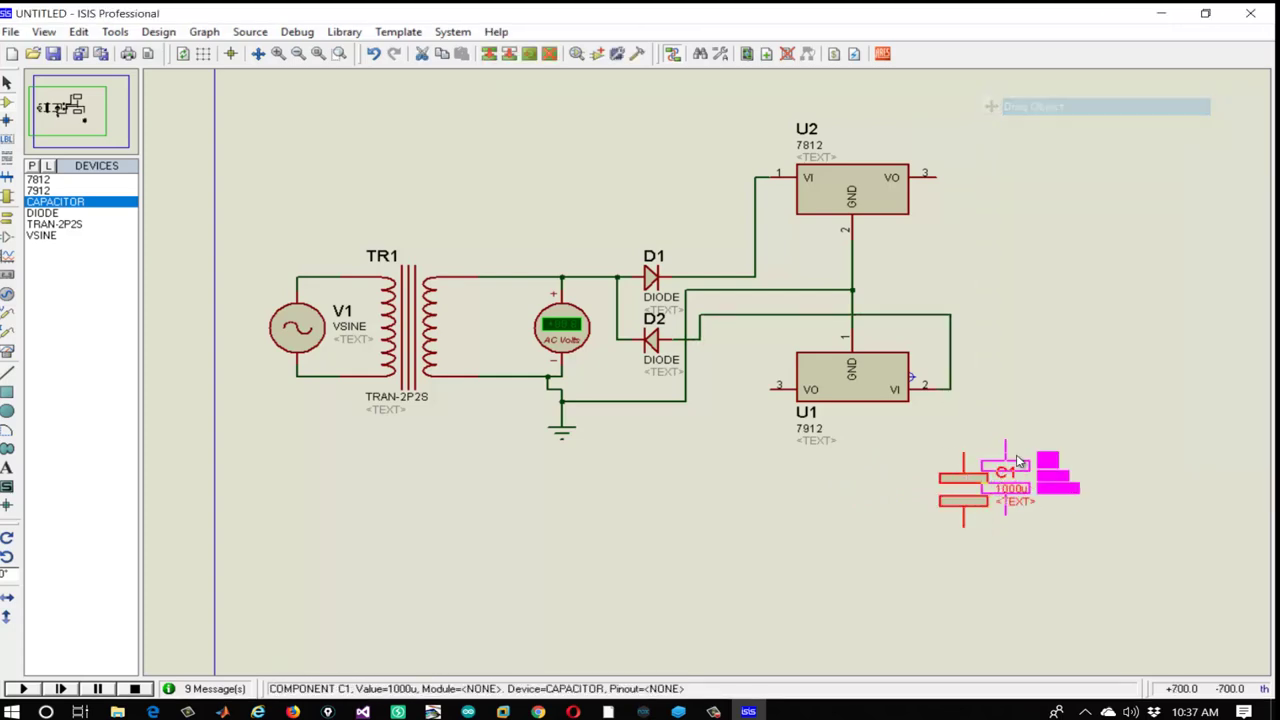
left_click(1015, 217)
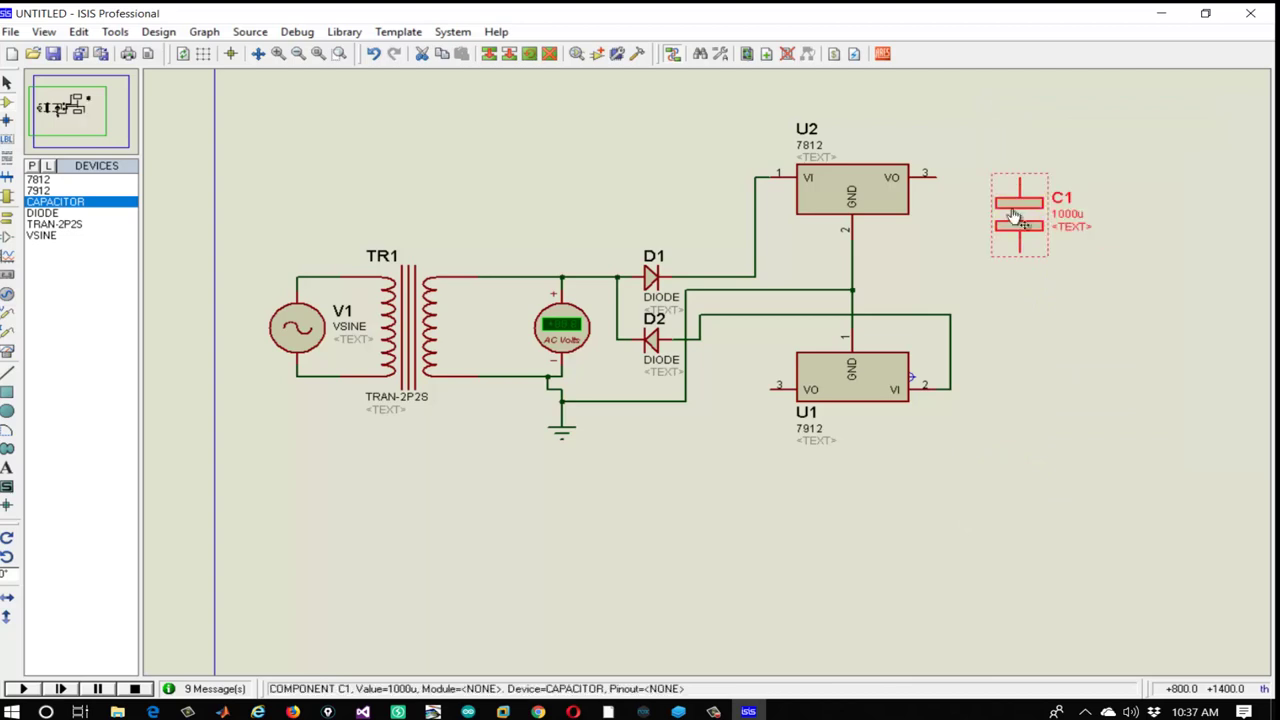
left_click(940, 176)
left_click(1019, 170)
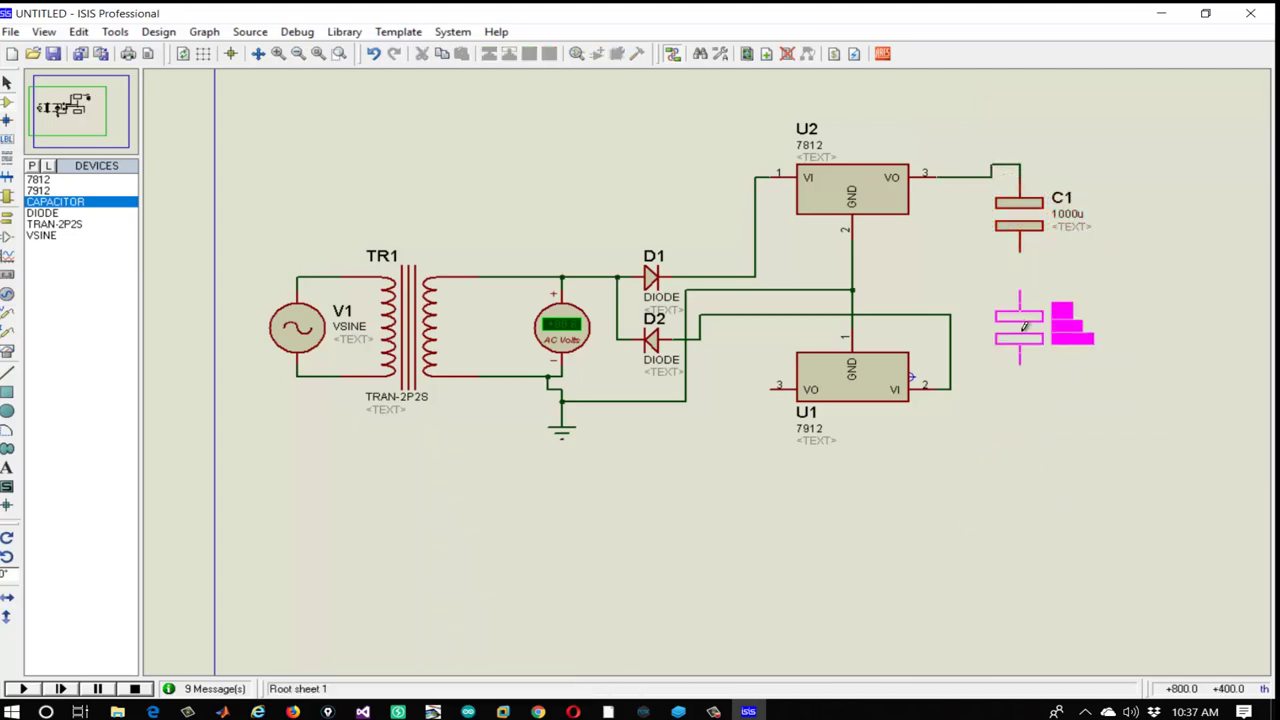
Place a second capacitor below C1, wired between C1 and the 7912's VO pin, and connect the capacitors' midpoint to the regulators' ground junction
left_click(1022, 376)
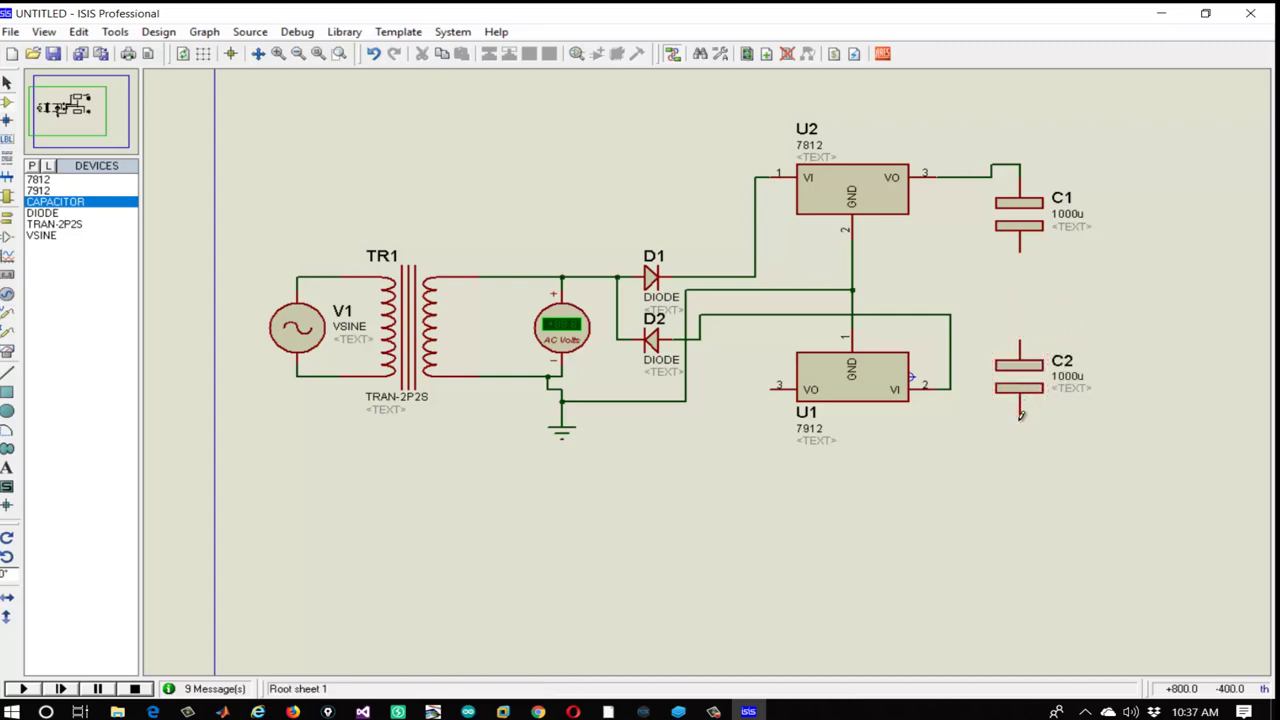
left_click(768, 393)
left_click(1020, 255)
left_click(1020, 342)
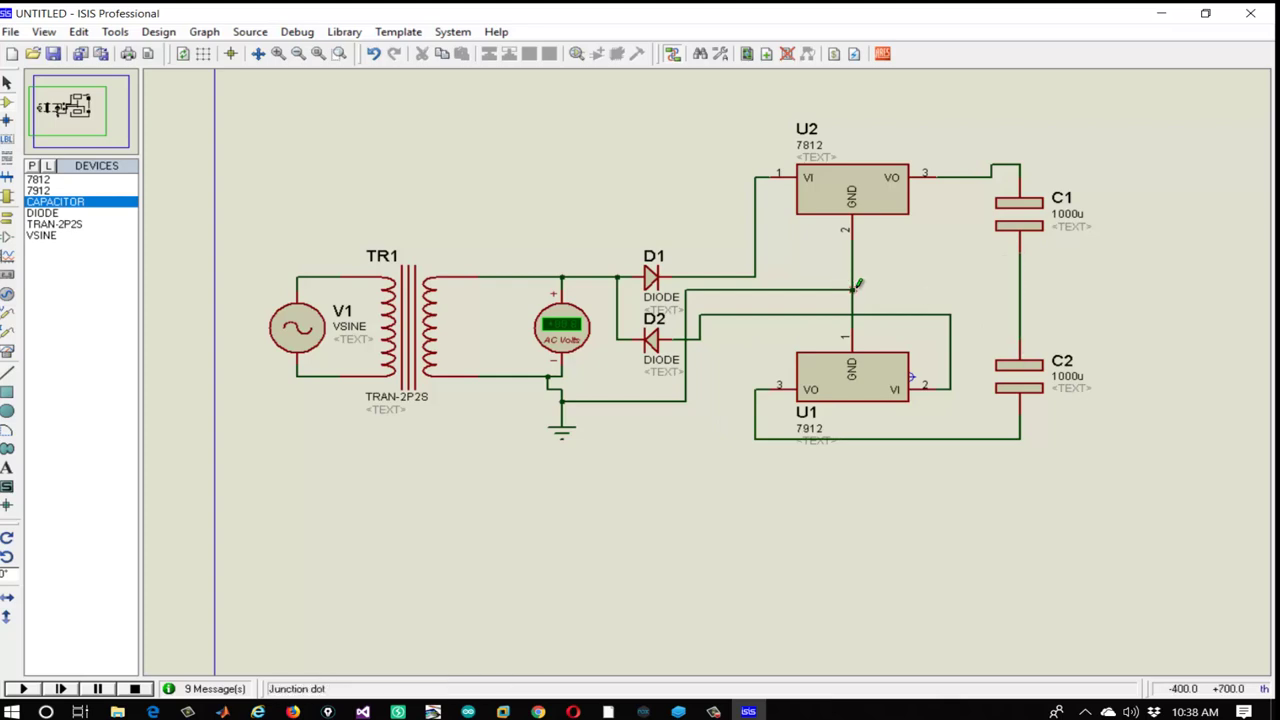
left_click(866, 289)
left_click(1018, 296)
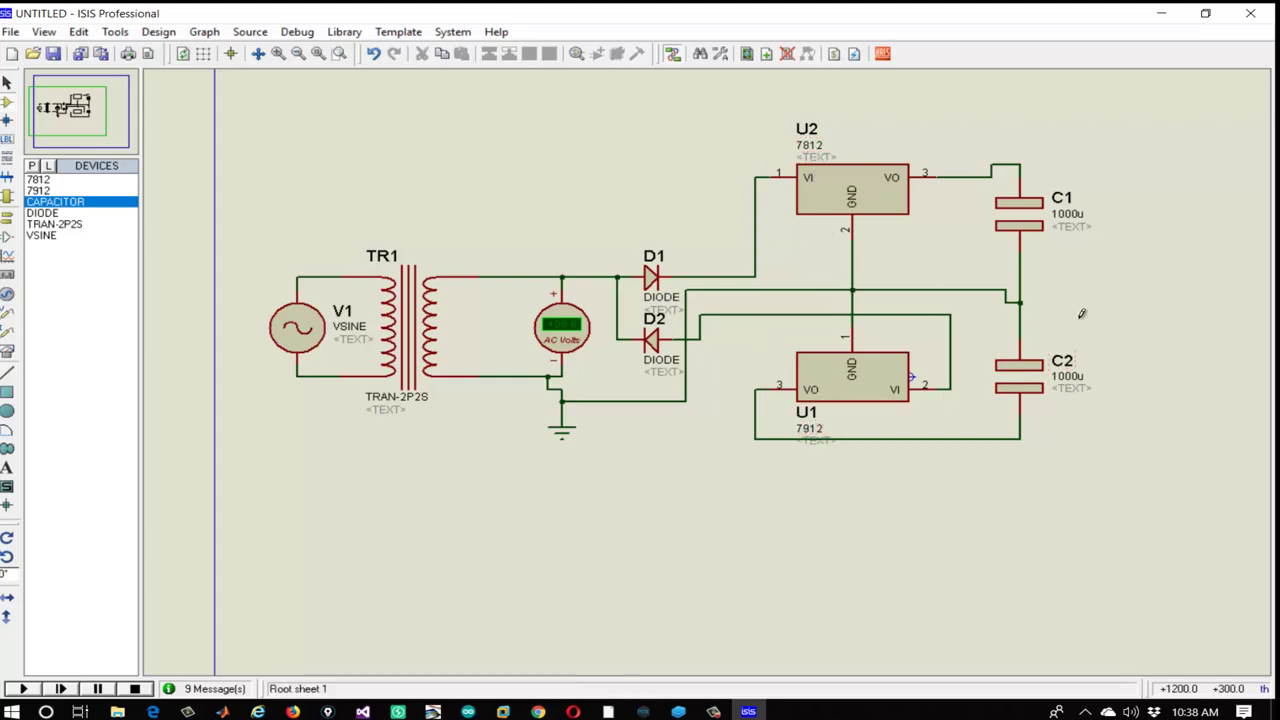
Attach voltage probes to C1's upper lead and C2's lower lead, and run the simulation
left_click(7, 313)
left_click(1022, 158)
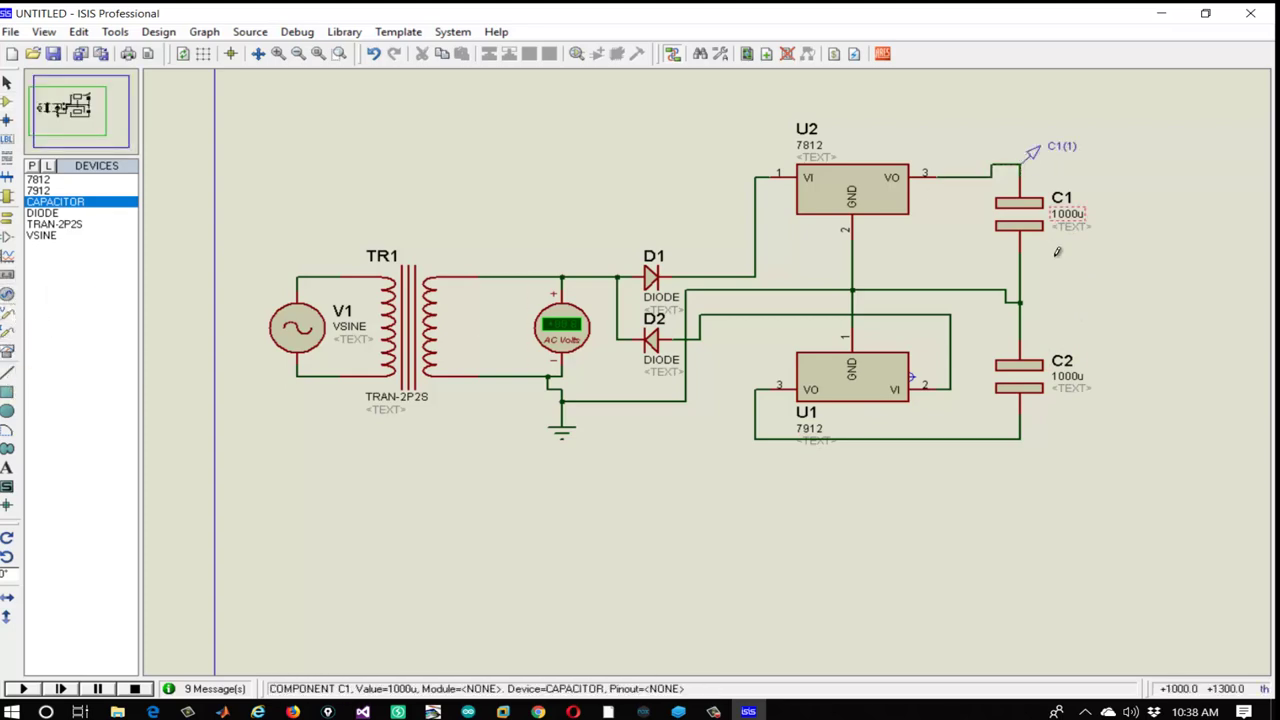
left_click(1060, 438)
left_click(22, 688)
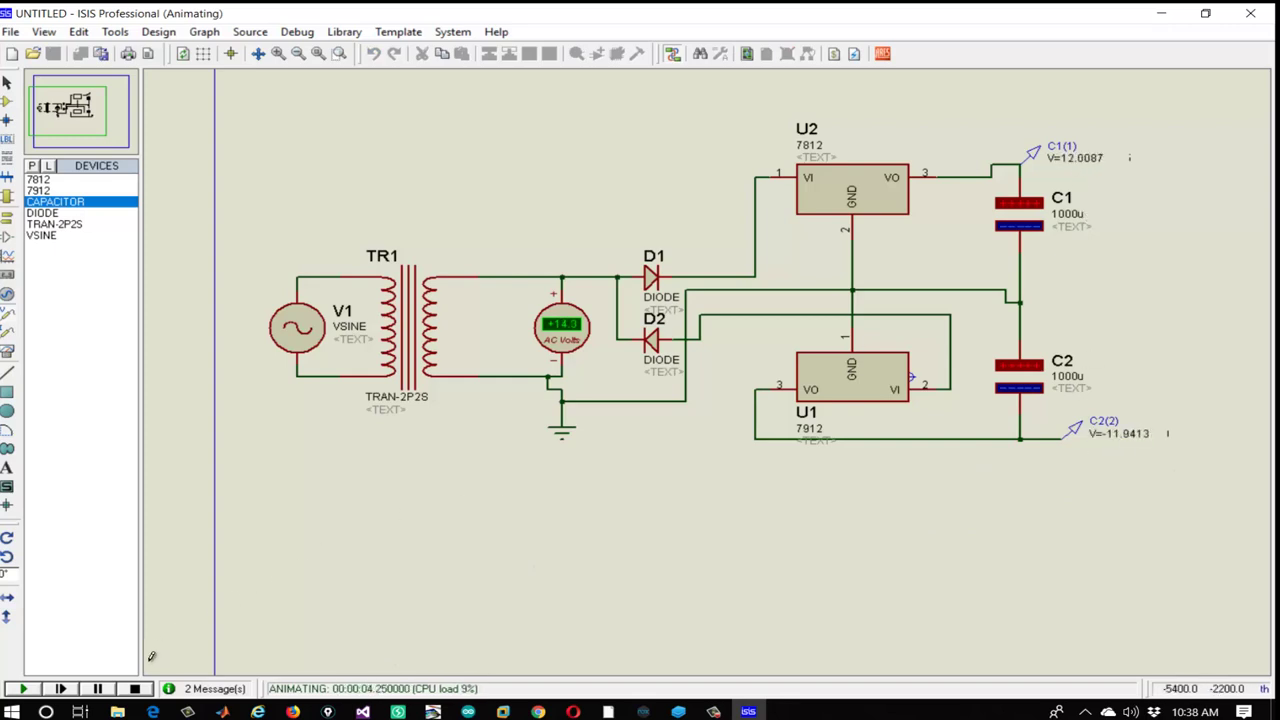
Stop the simulation, set V1's amplitude to 24, and rerun the simulation to check the outputs
left_click(134, 688)
double_click(305, 335)
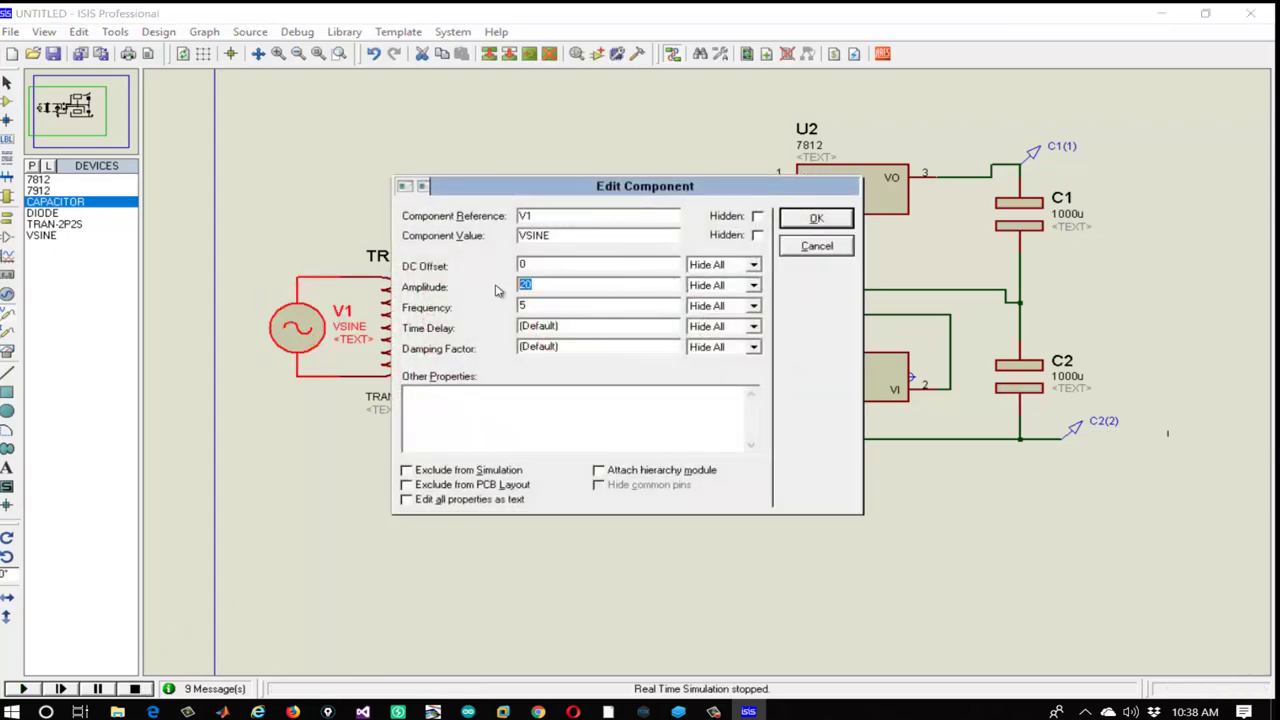
left_click(816, 219)
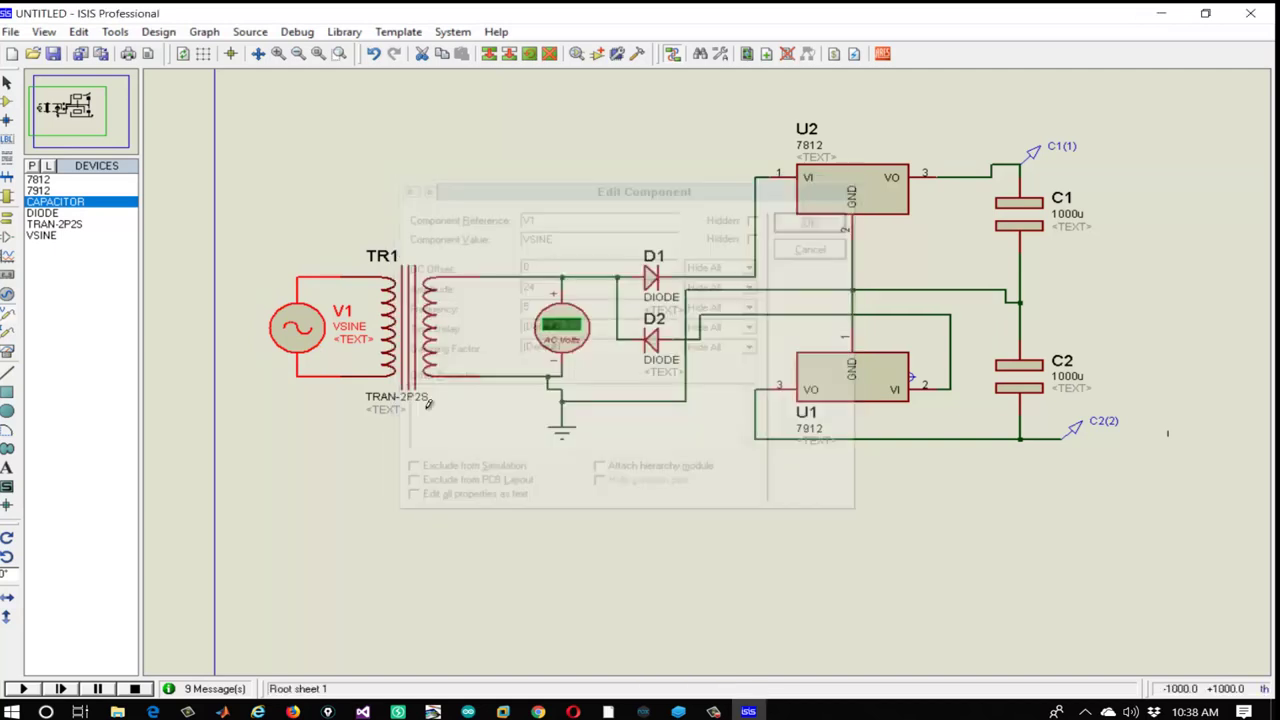
left_click(22, 688)
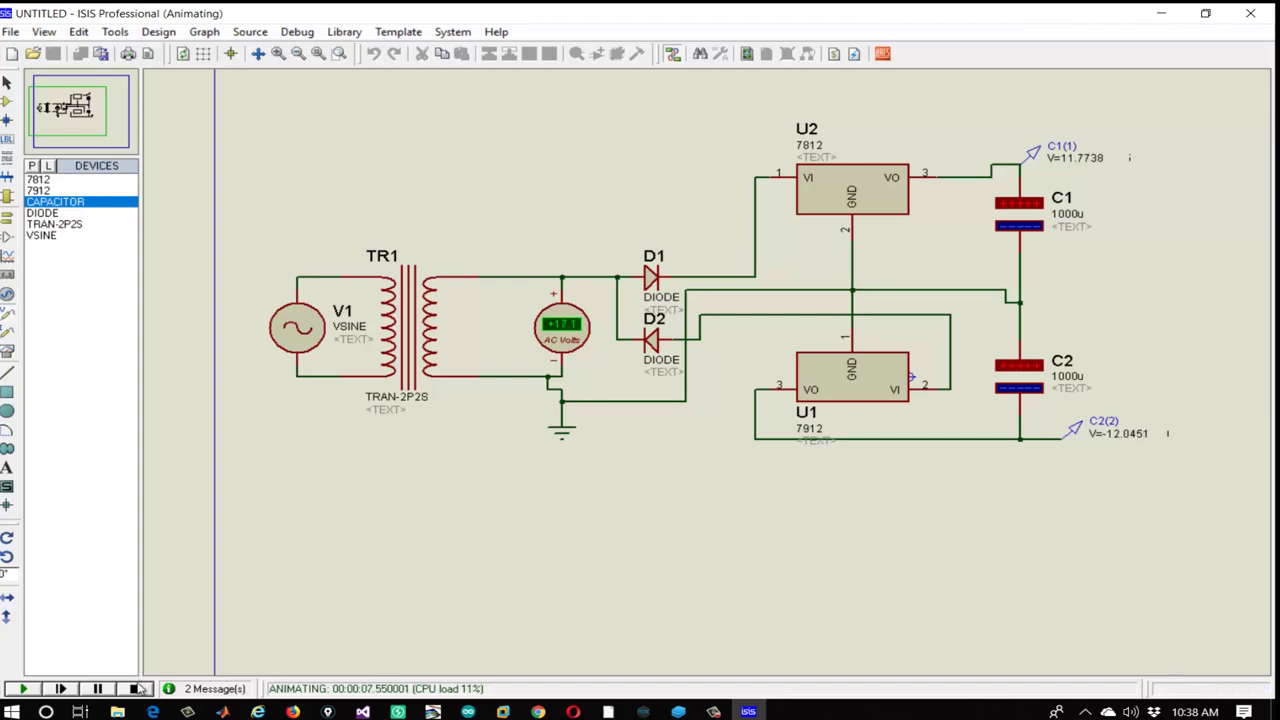
left_click(135, 689)
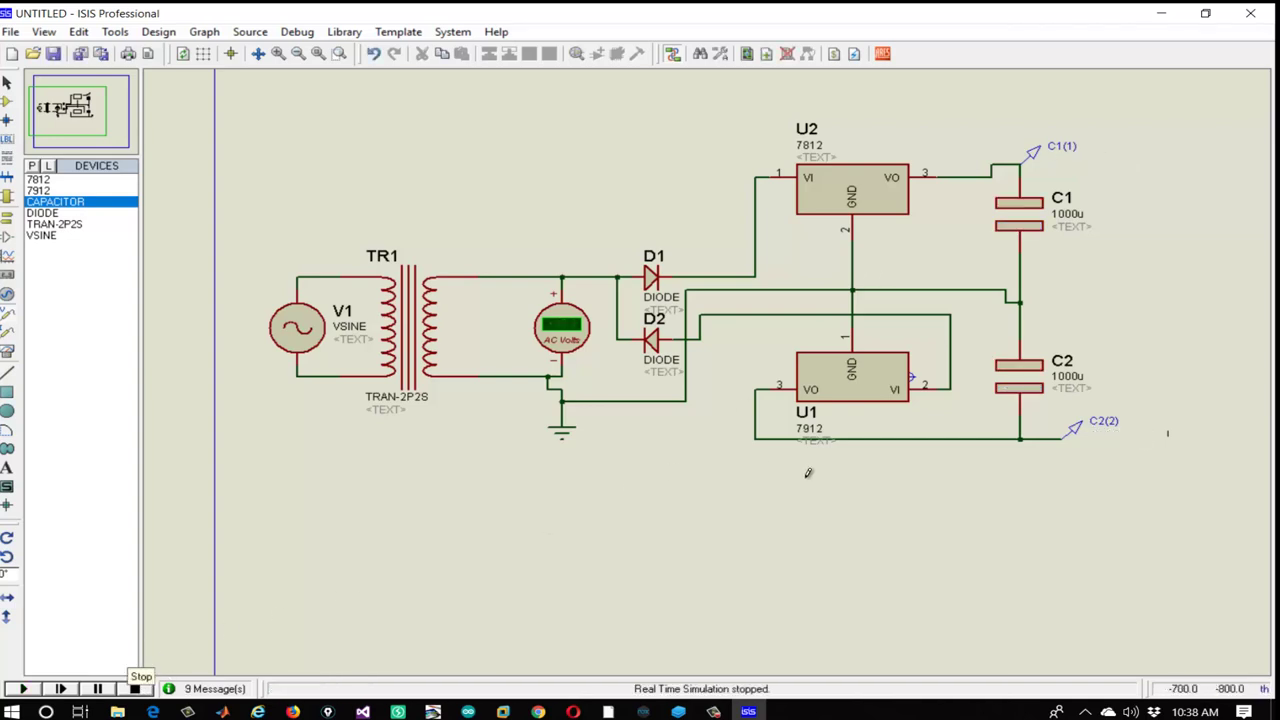
Pick the 7805 regulator from the device library, place it beside C1 and wire its VI pin to C1's upper lead
left_click_drag(780, 489, 677, 509)
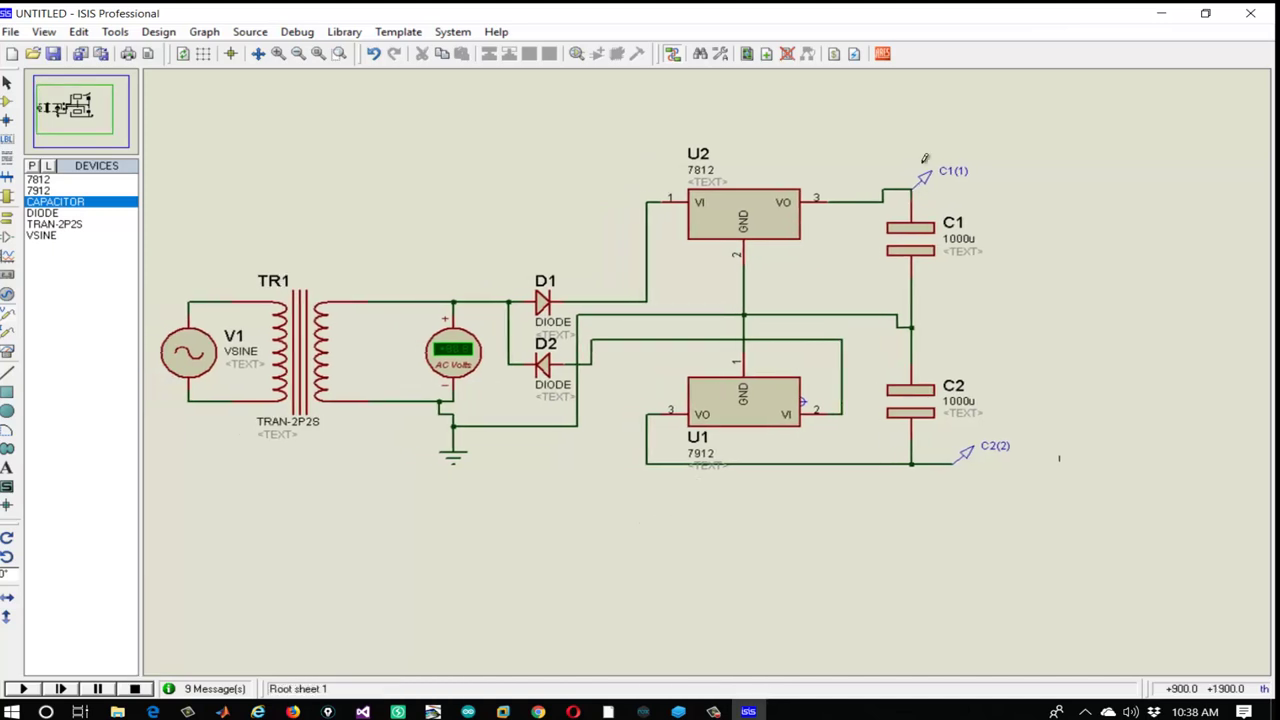
left_click(32, 165)
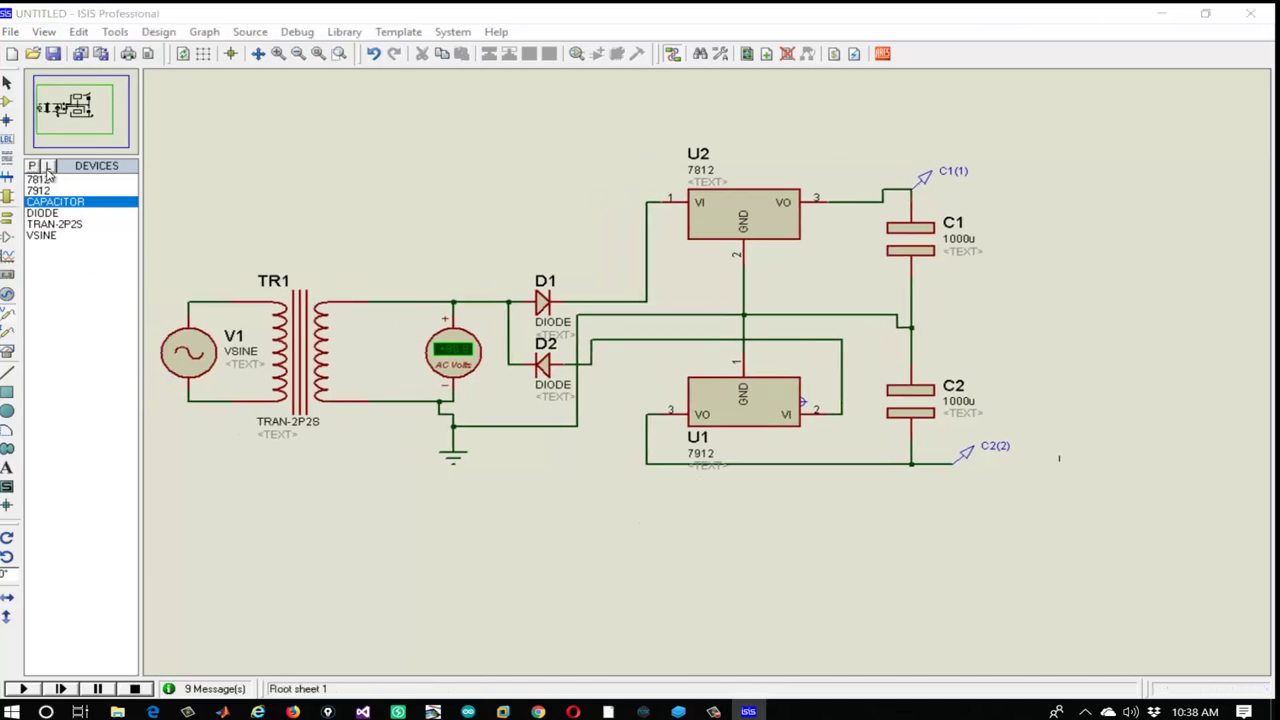
type("7805")
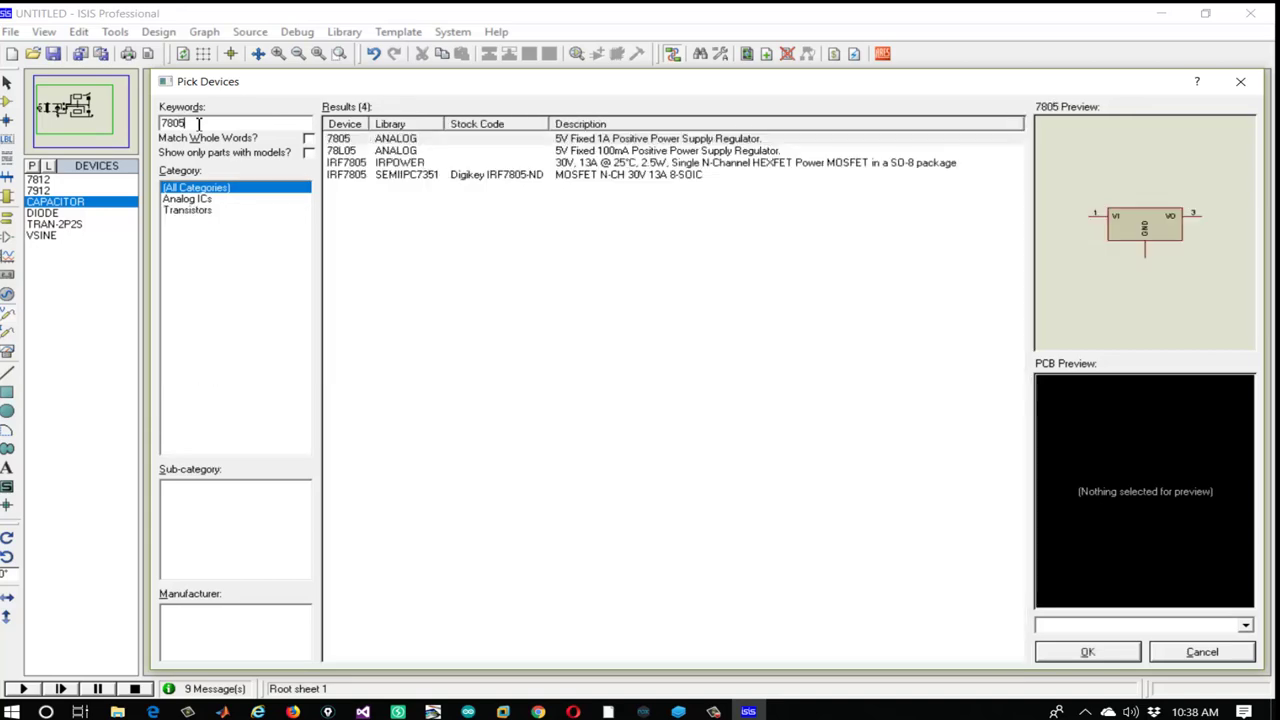
left_click(654, 137)
left_click(1086, 651)
left_click(1068, 184)
left_click(996, 186)
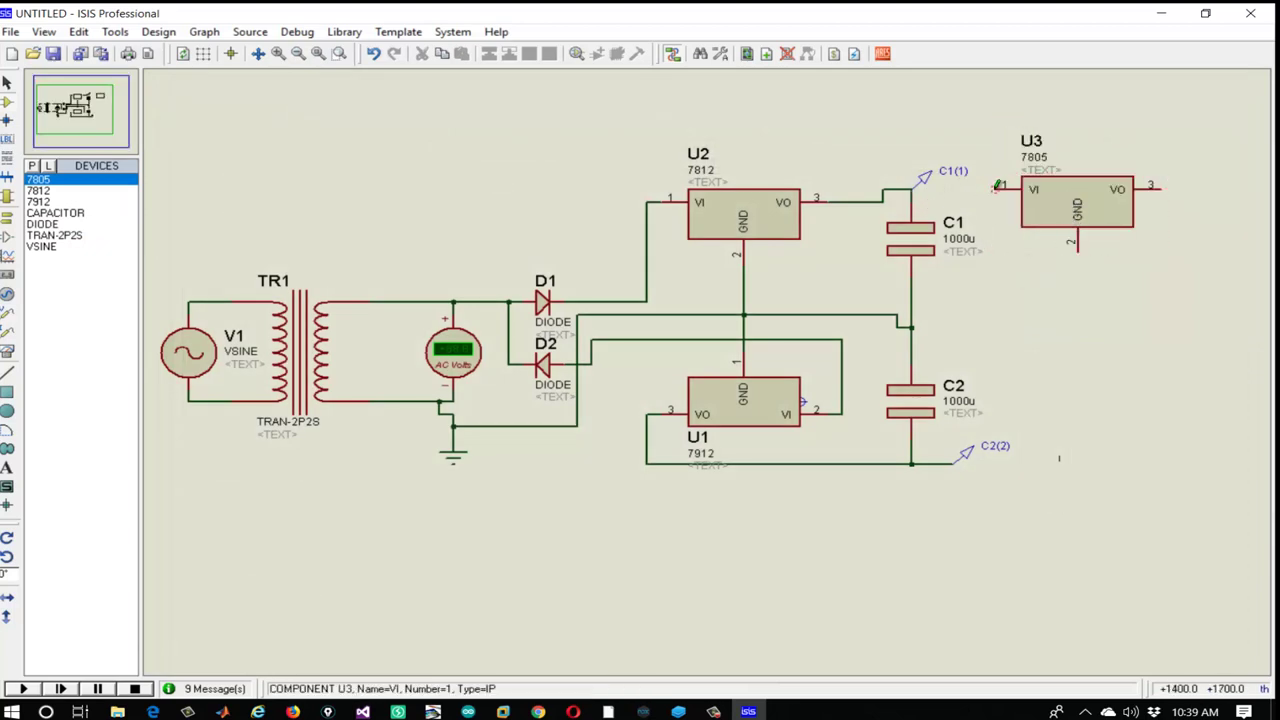
left_click(910, 190)
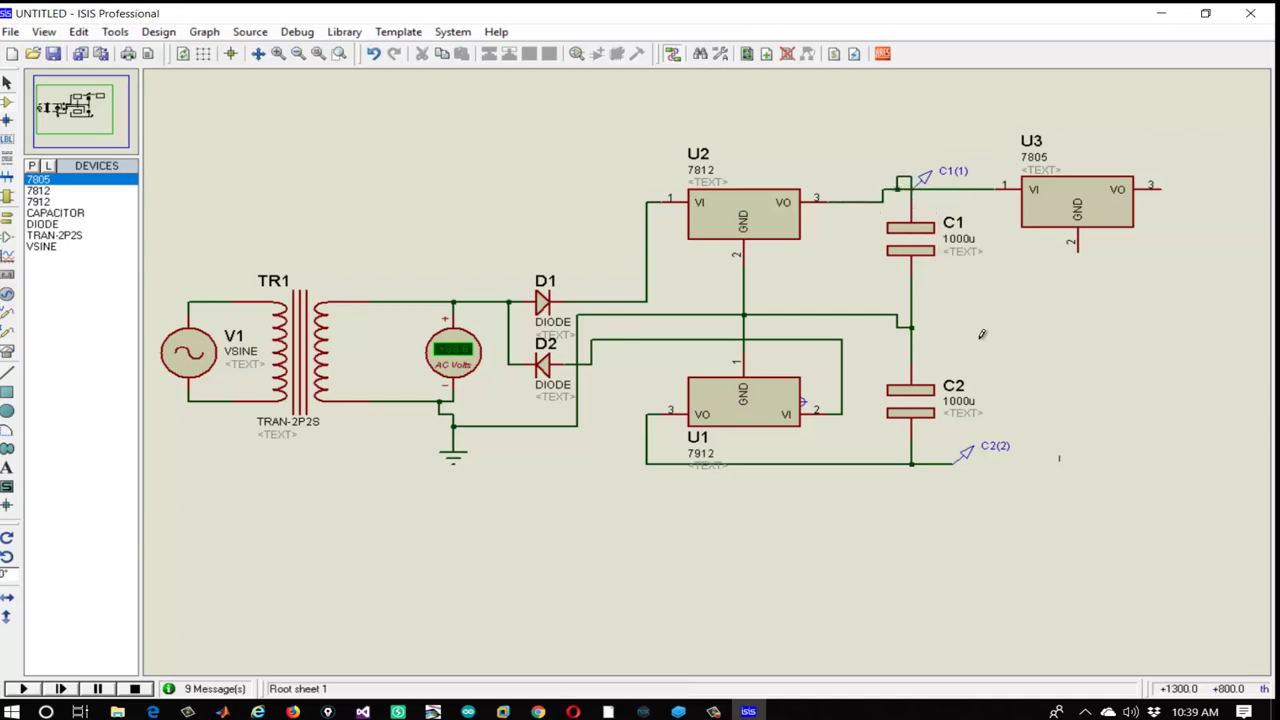
Pick the 7905 regulator from the device library and place it below the 7805, rotated 180°
left_click(32, 166)
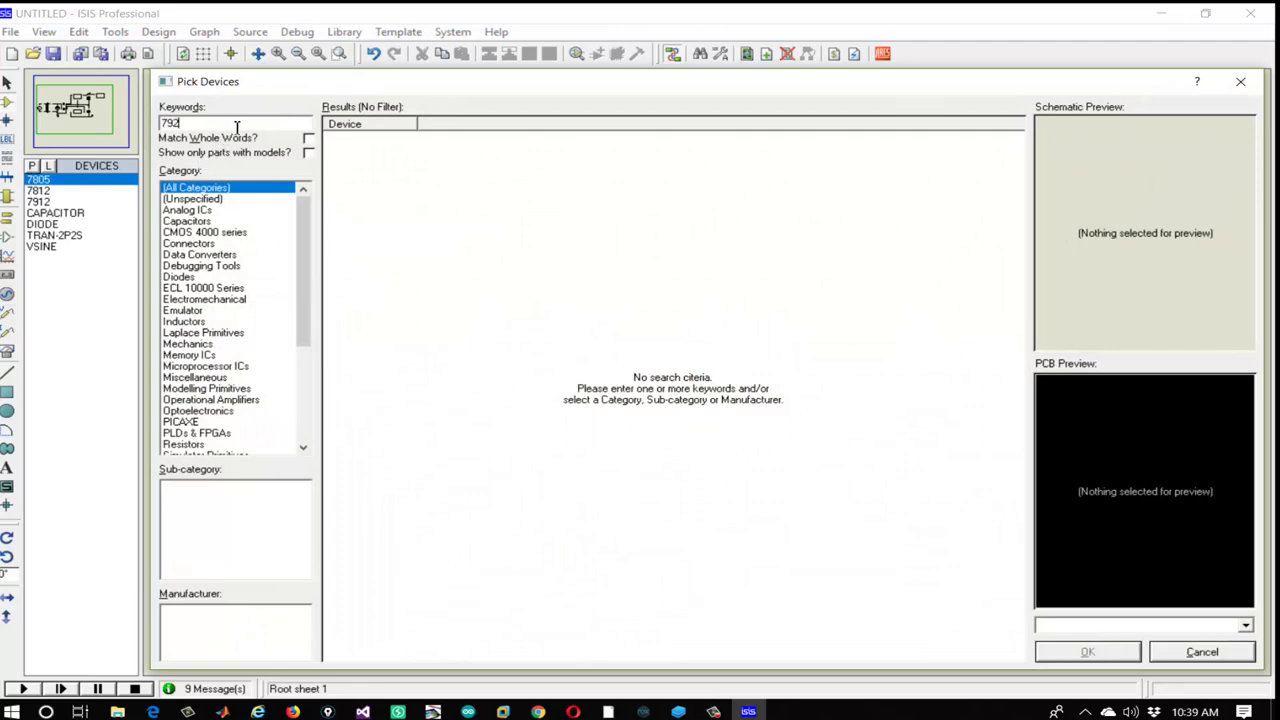
key("BackSpace")
type("05")
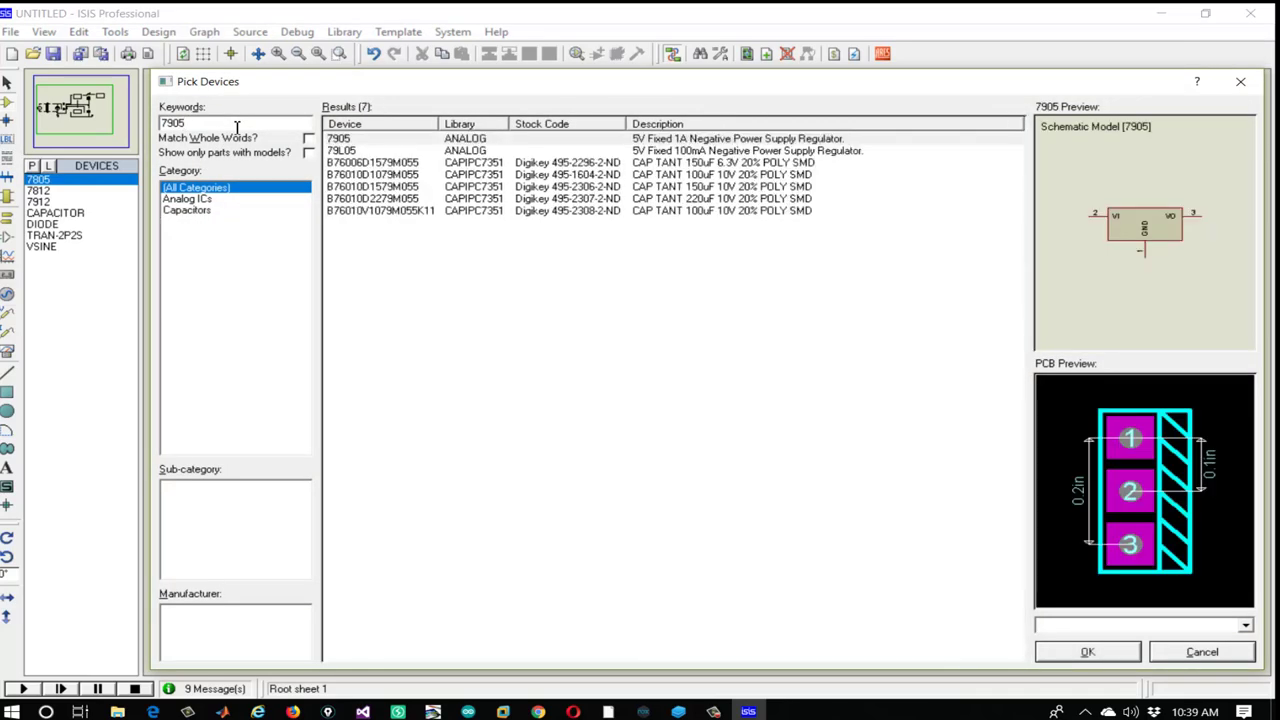
left_click(798, 140)
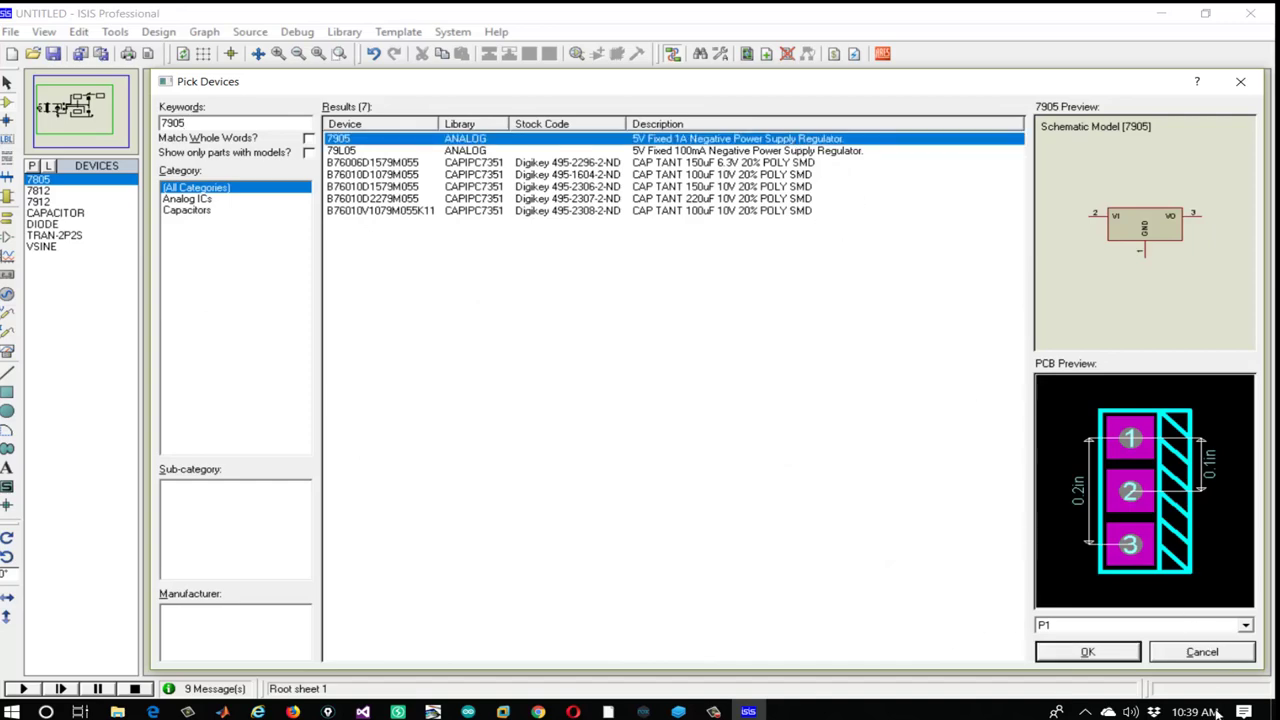
left_click(1088, 652)
left_click(1149, 383)
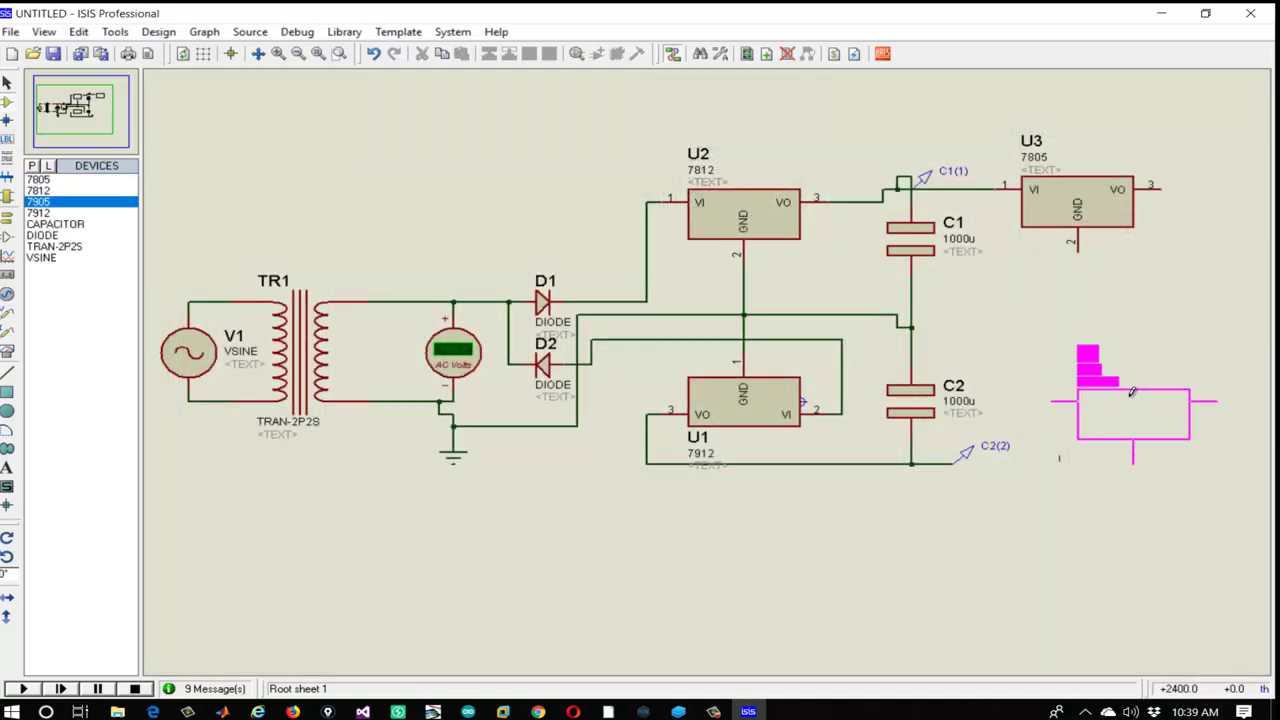
key("KP_Add")
key("KP_Add")
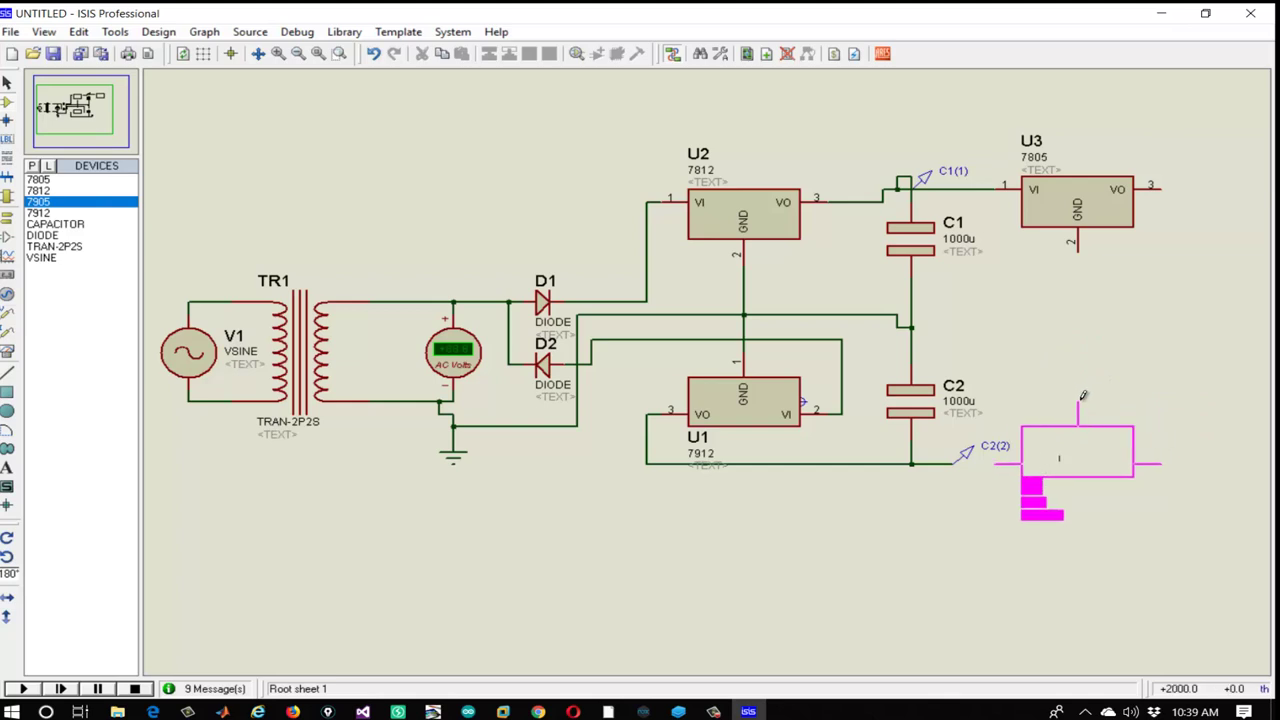
left_click(1083, 396)
Wire the 7905's GND to the 7805's GND and the C1–C2 midpoint, and its VI pin to C2's lower lead
left_click(1078, 402)
left_click(1083, 254)
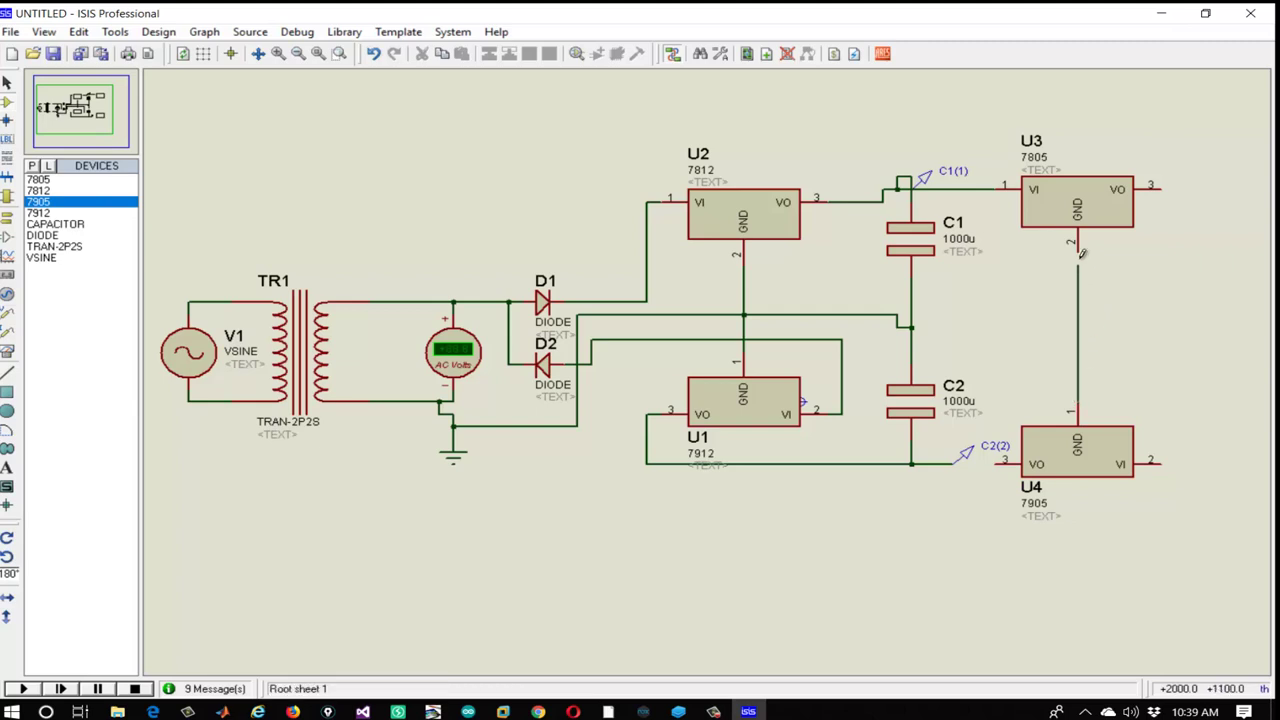
left_click(911, 463)
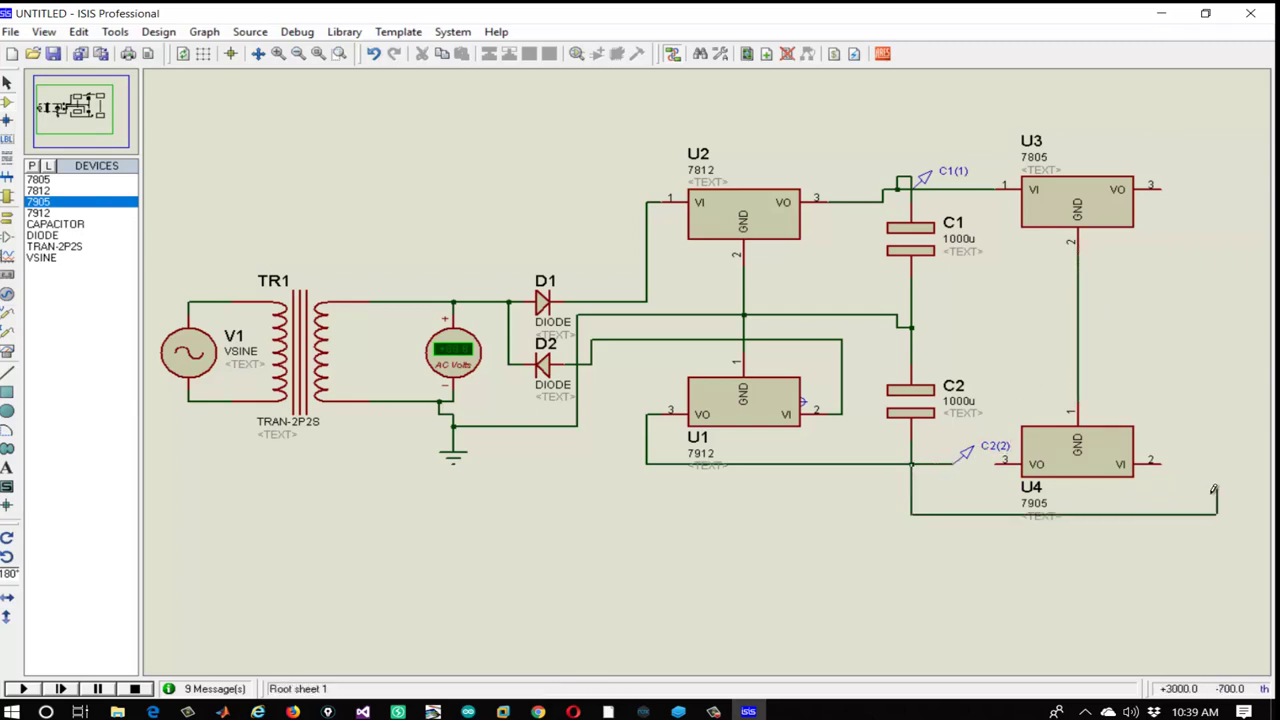
left_click(1161, 460)
left_click(912, 325)
left_click(1080, 321)
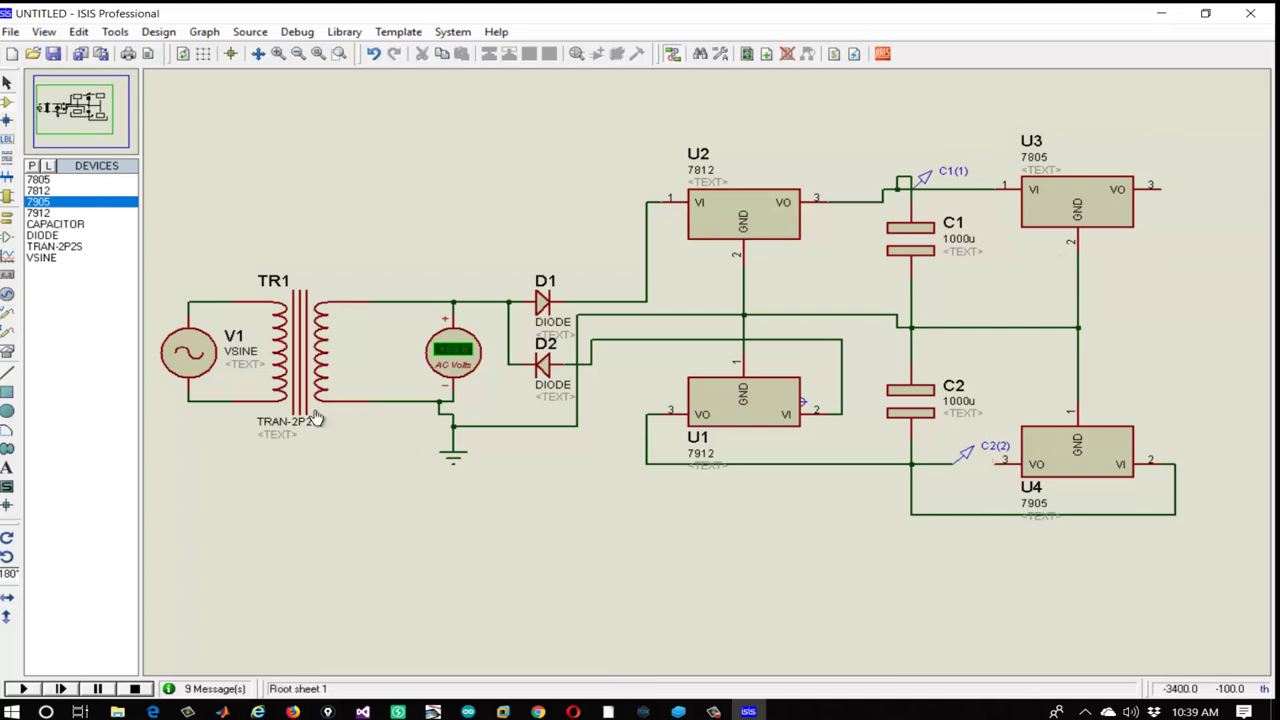
Place two more capacitors, one above the other, beside the 7805 and 7905, and wire them in series
left_click(49, 225)
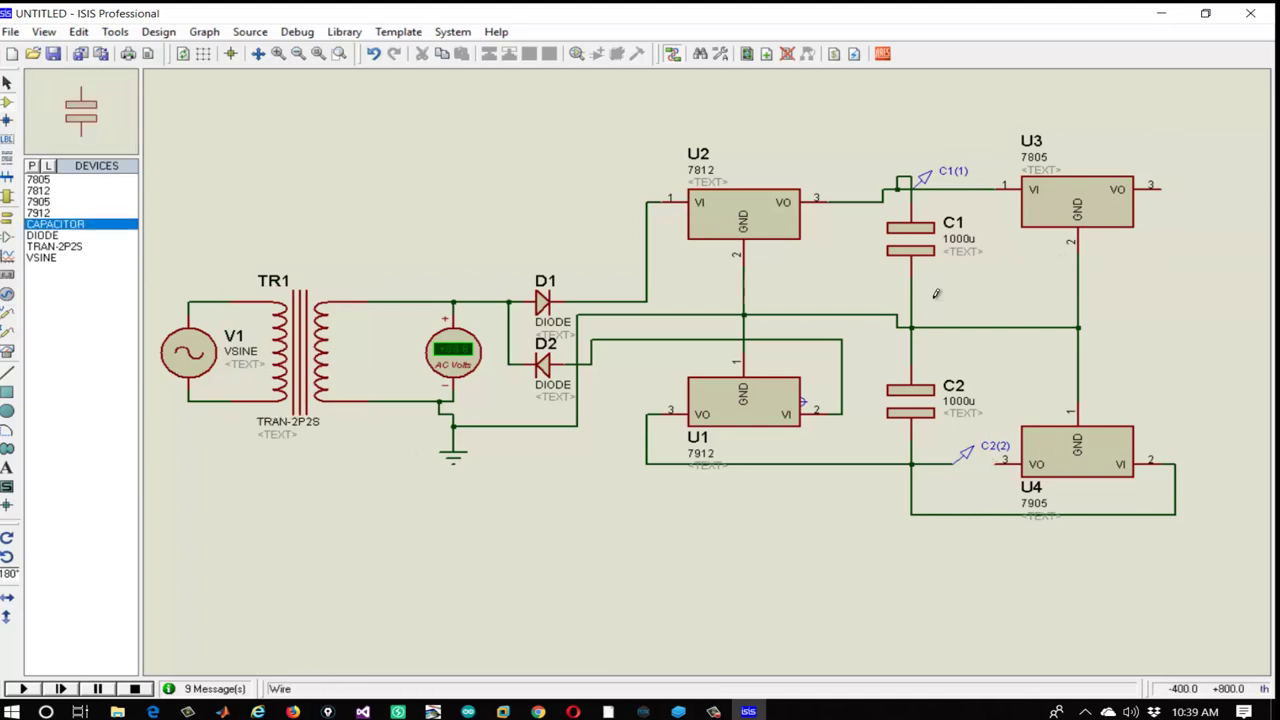
left_click(1197, 265)
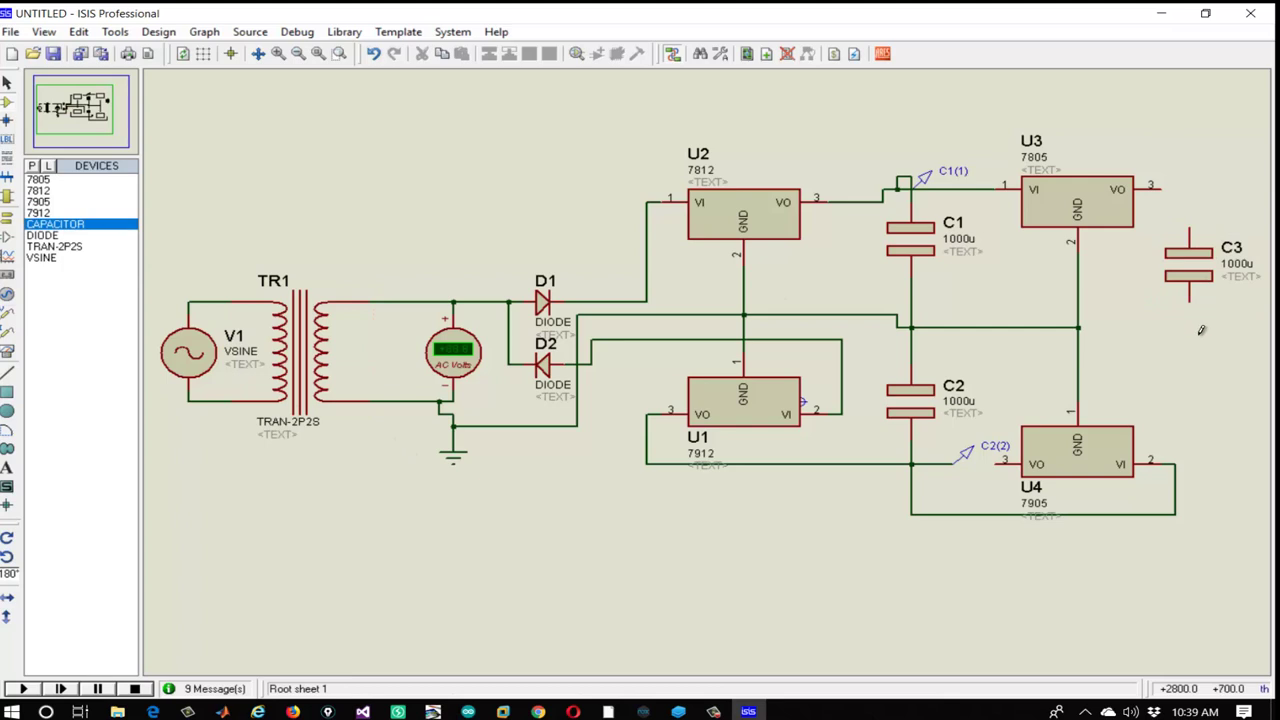
left_click(1197, 394)
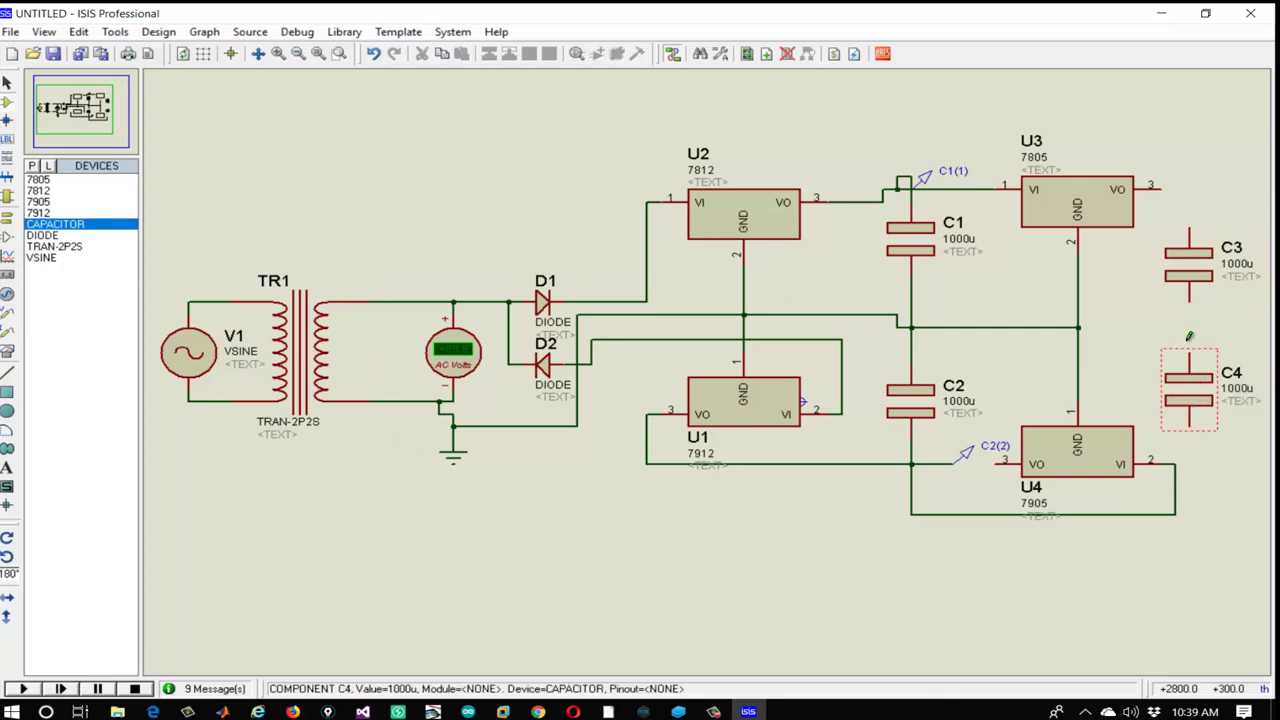
left_click(1192, 352)
left_click(1189, 300)
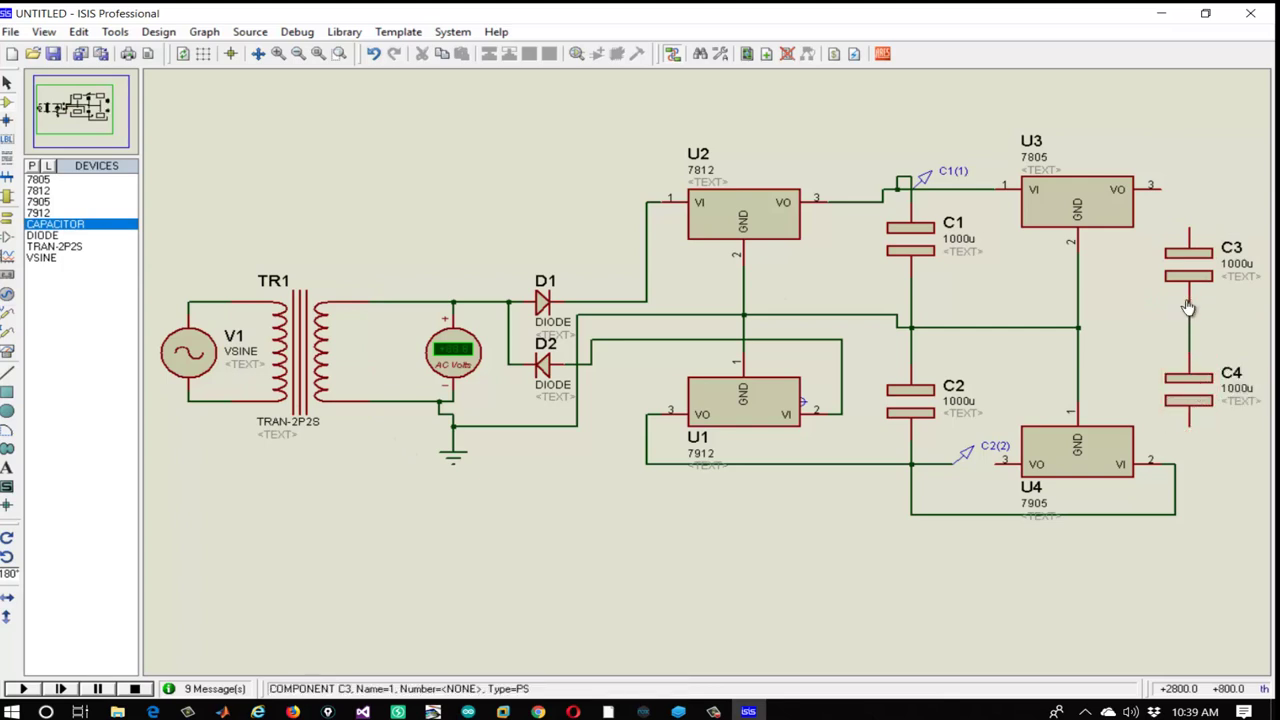
Connect C3's upper lead to the 7805's VO, C4's lower lead to the 7905's VO, and their midpoint to the common ground line
left_click(1160, 187)
left_click(1189, 222)
left_click(1192, 423)
left_click(1000, 471)
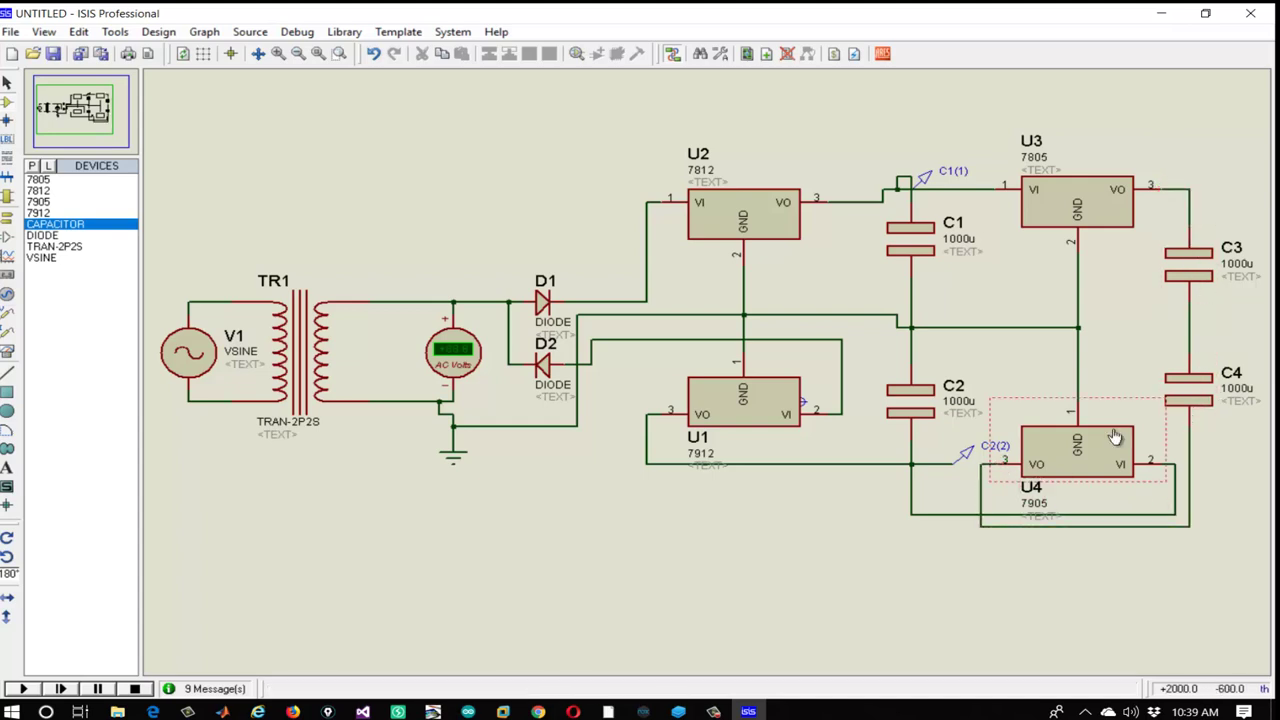
left_click(1078, 327)
left_click(1189, 327)
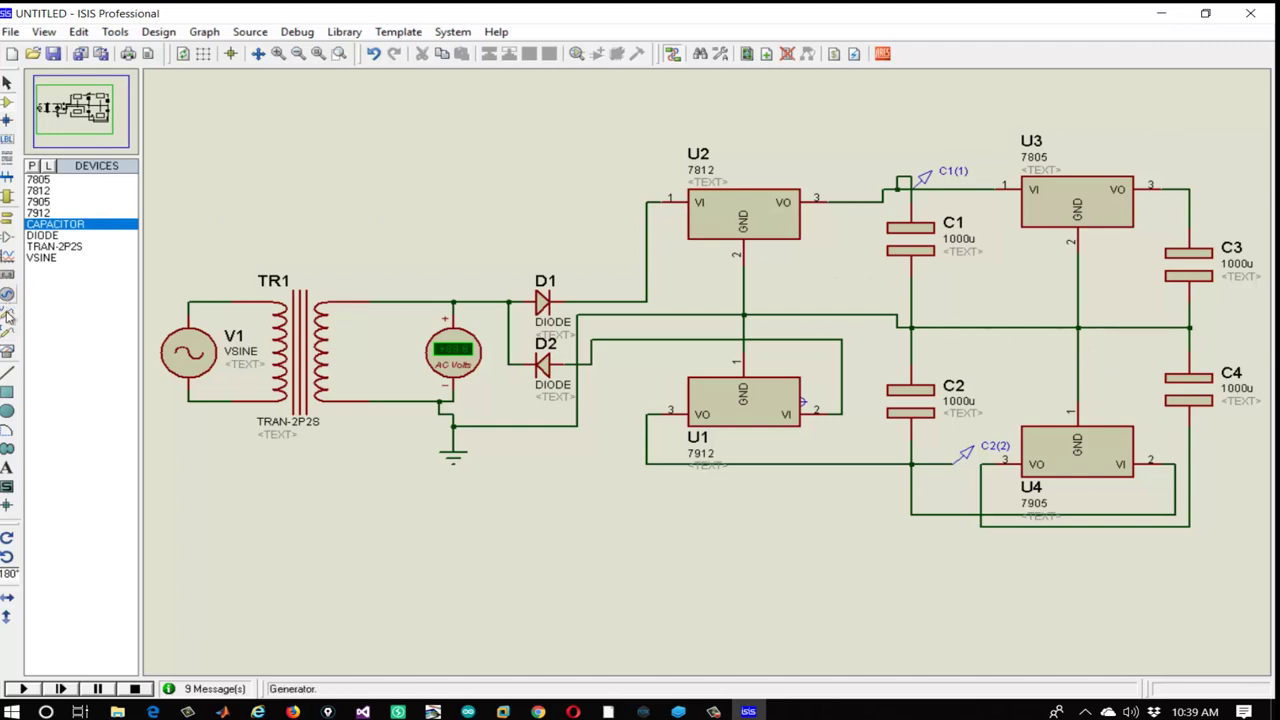
Place two DC voltmeters beside C3 and C4, wiring the upper meter's positive terminal to the 7805's output
left_click(7, 353)
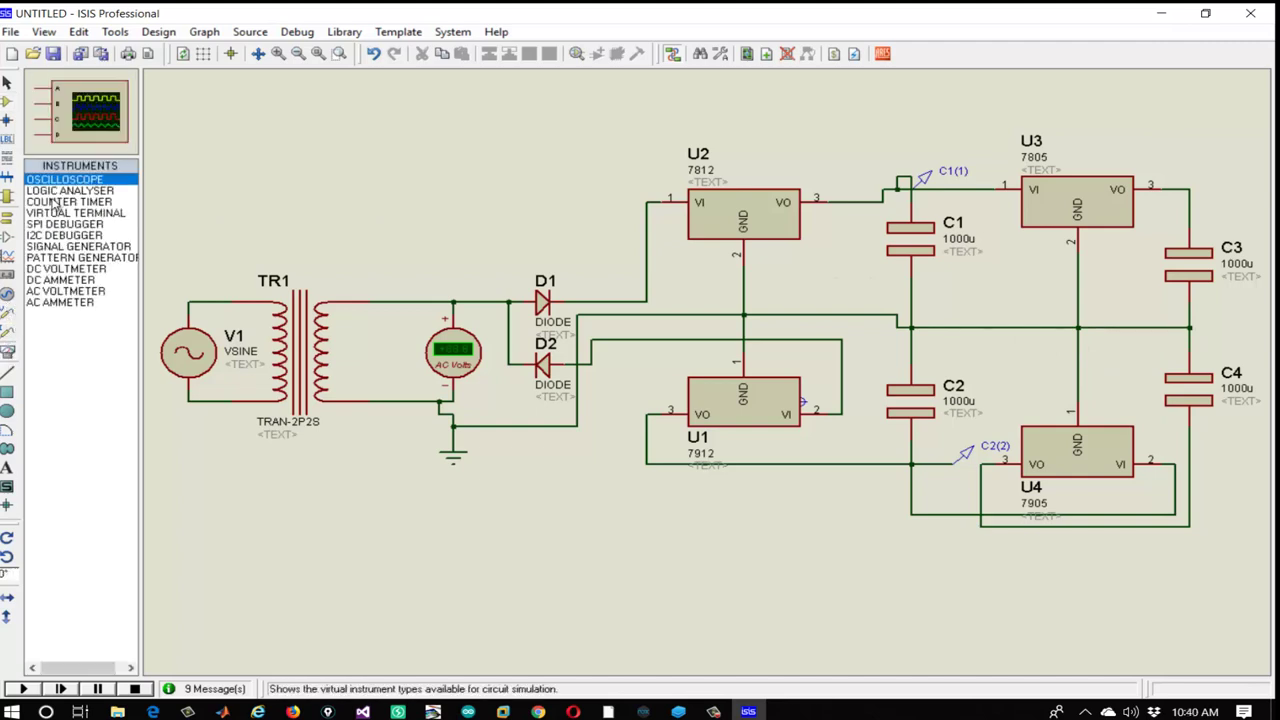
left_click(86, 270)
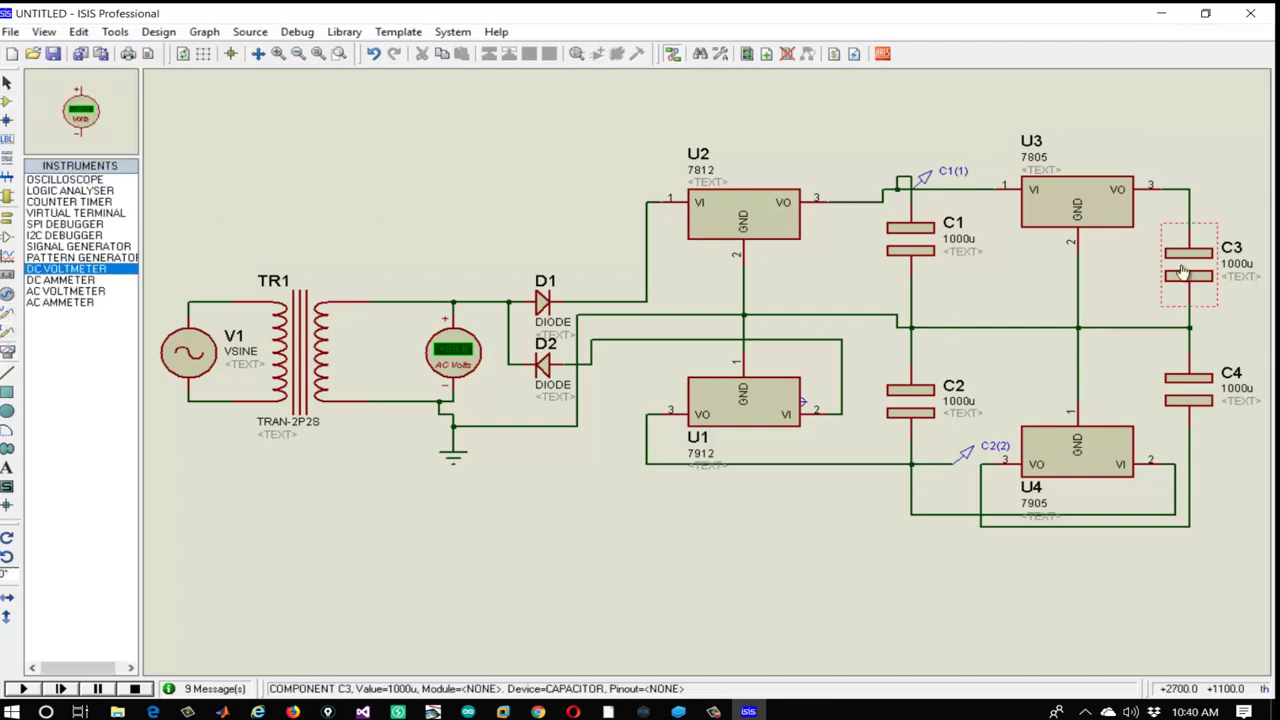
left_click_drag(1017, 311, 819, 302)
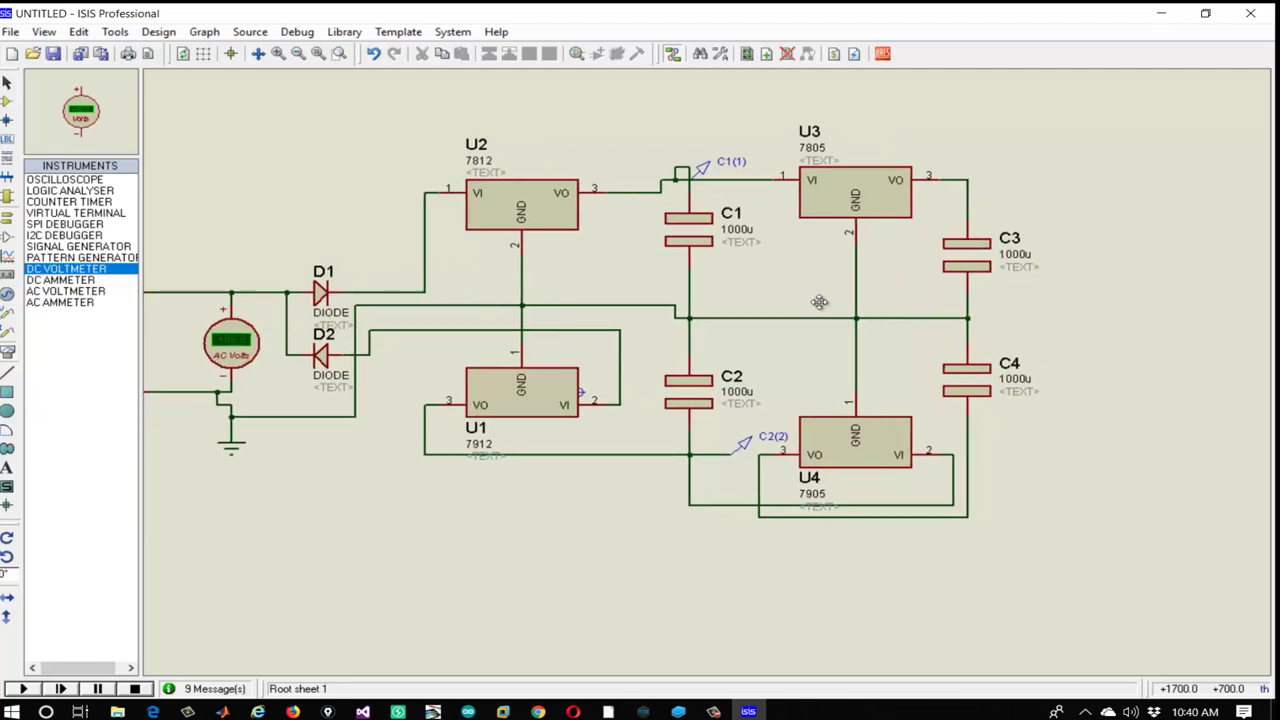
left_click(1100, 206)
left_click(1109, 198)
left_click(967, 180)
left_click(1117, 416)
left_click(1115, 416)
Wire the voltmeters in series to the 7905's output with their junction on the C3–C4 midpoint, and test-run the simulation
left_click(1107, 279)
left_click(1104, 378)
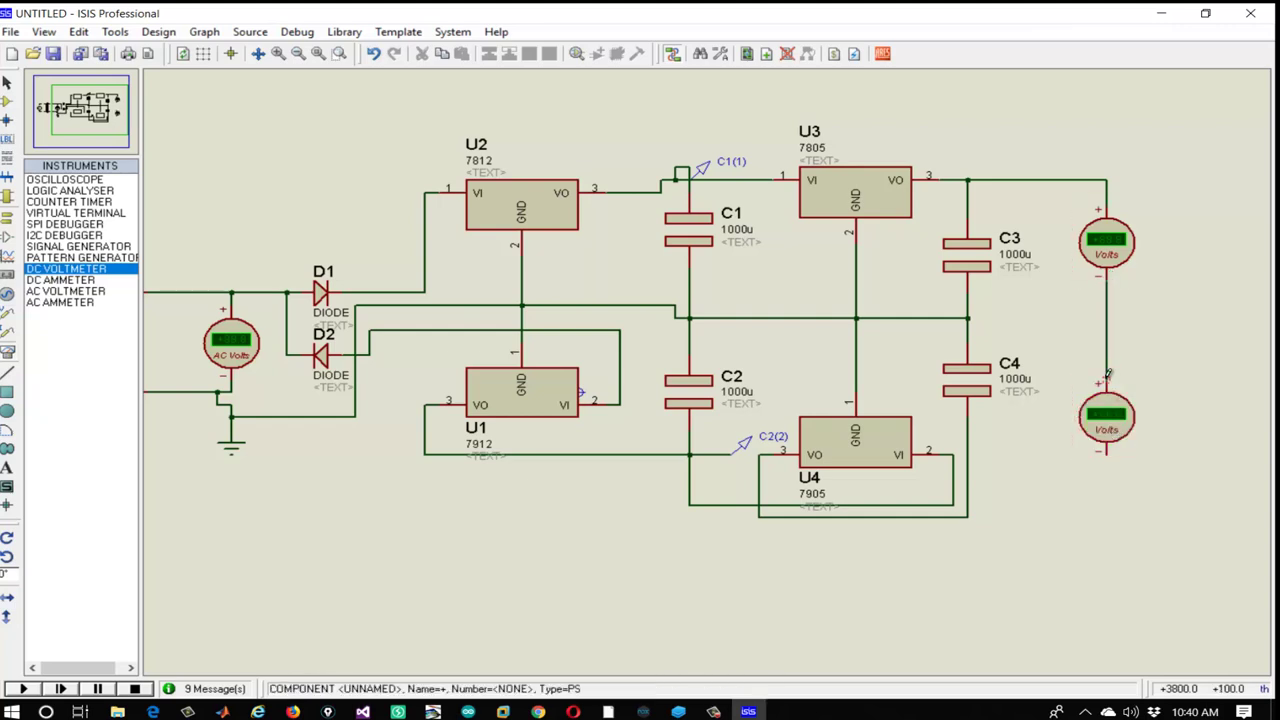
left_click(1105, 456)
left_click(967, 517)
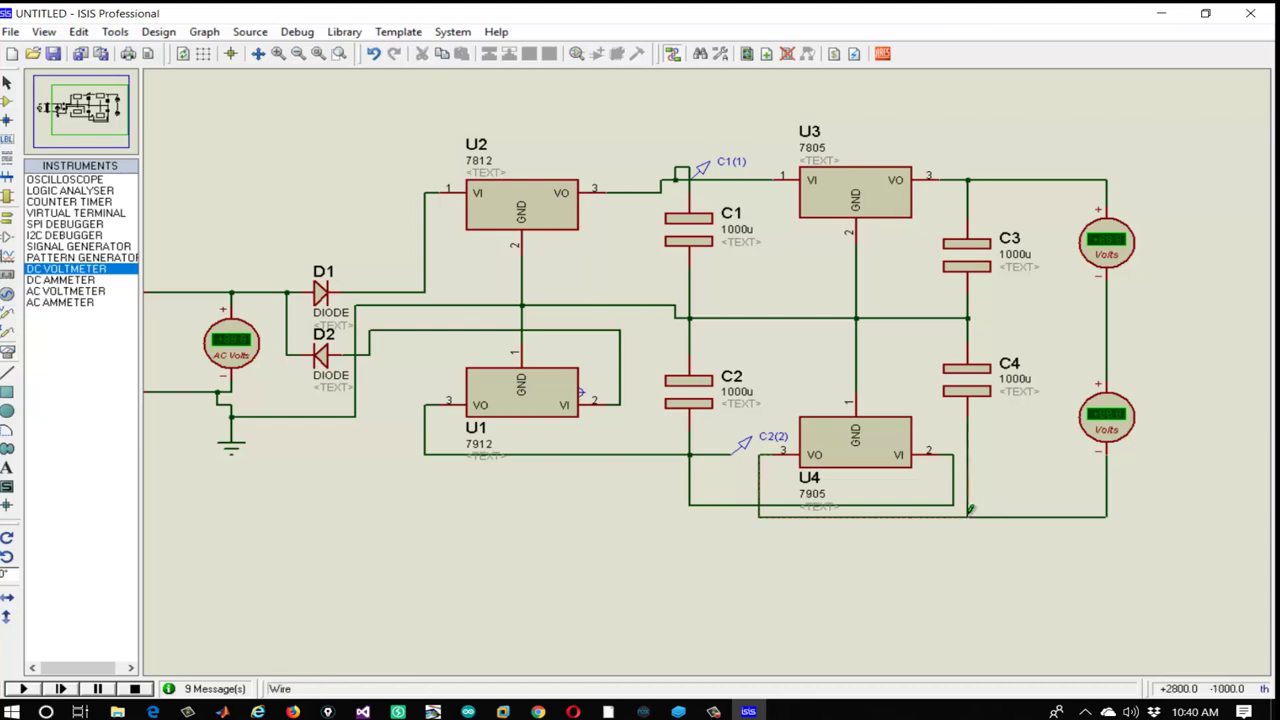
left_click(1107, 318)
left_click(967, 318)
left_click(23, 688)
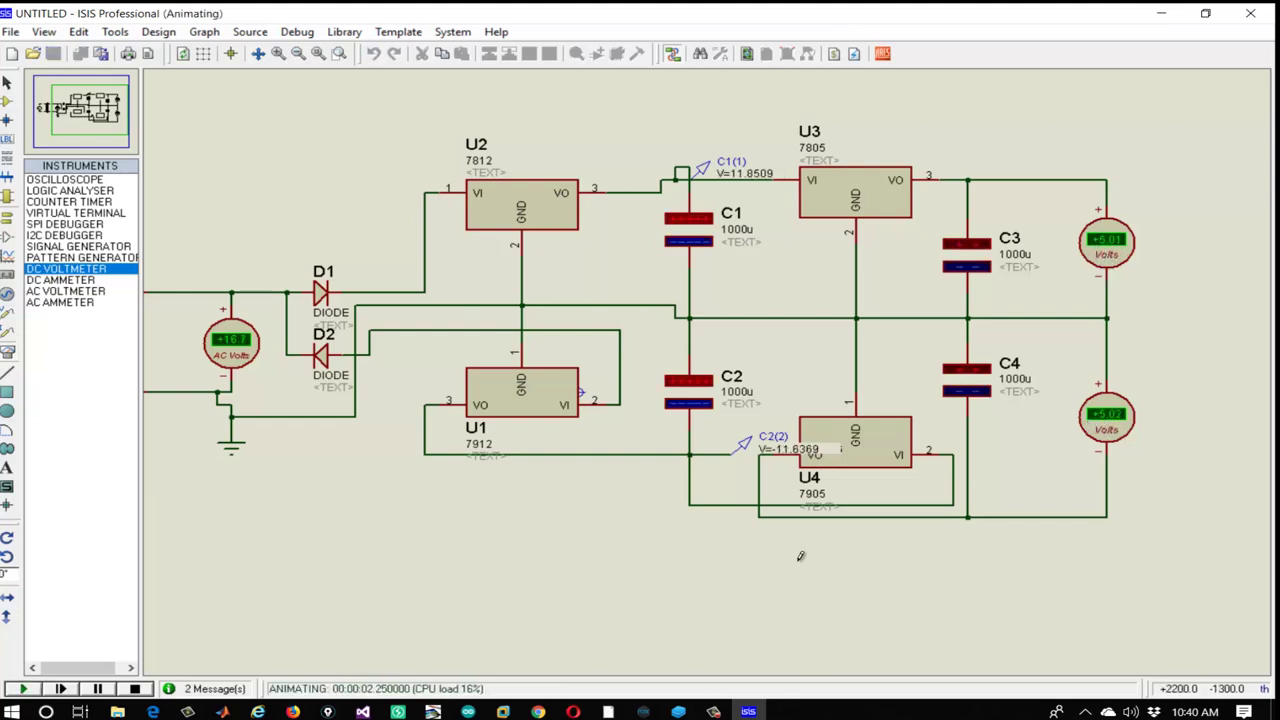
left_click(134, 688)
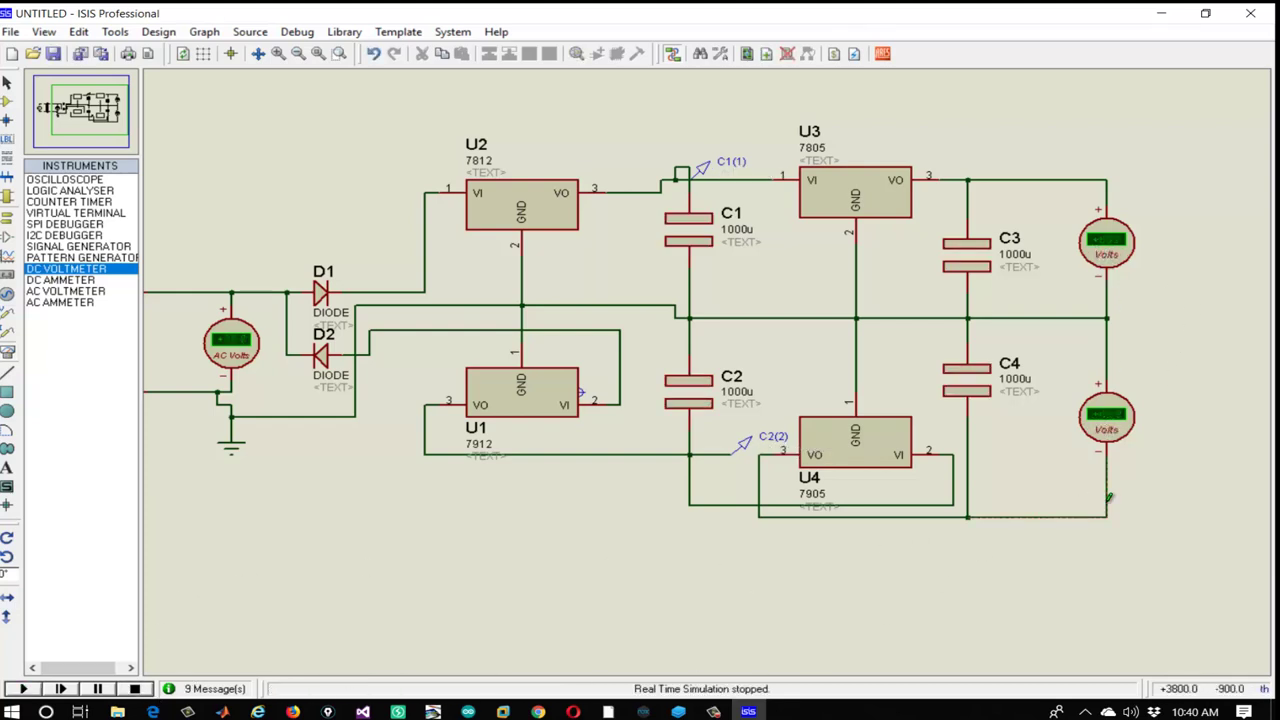
Rewire the lower voltmeter with reversed polarity, its negative terminal to the common ground line and its positive terminal to the 7905's output
right_click(1082, 514)
left_click(932, 545)
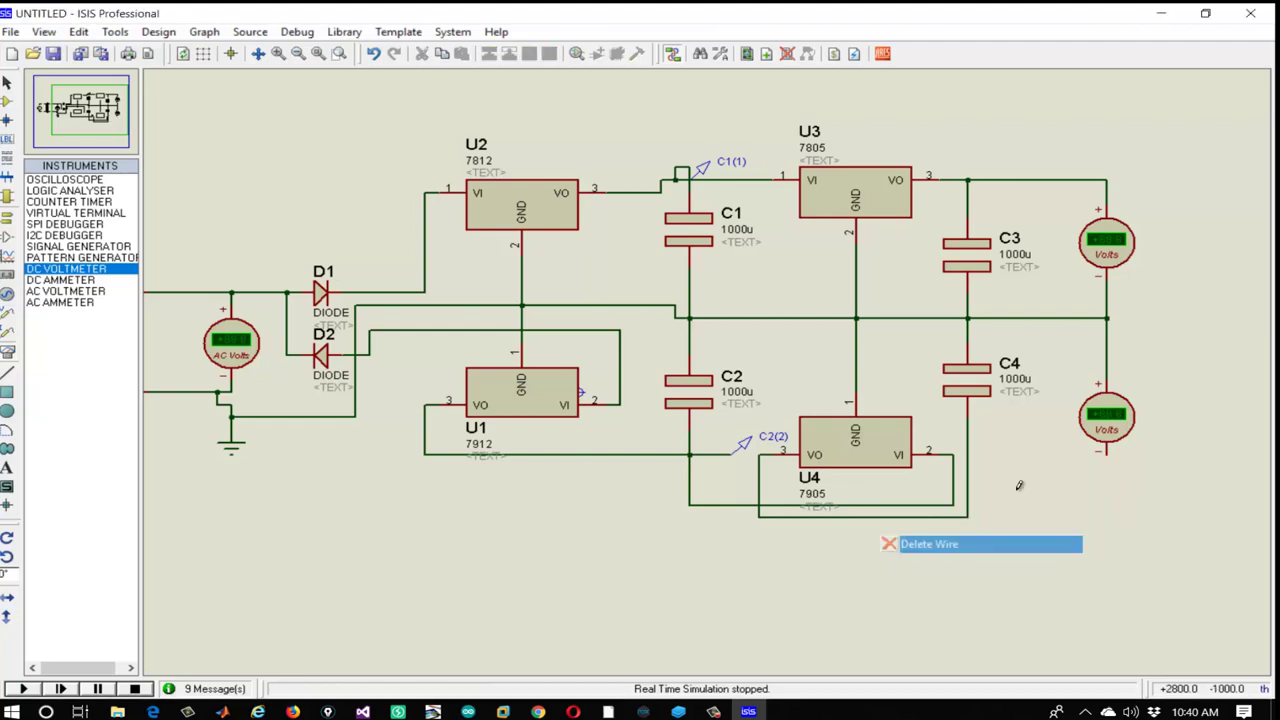
right_click(1111, 330)
left_click(925, 372)
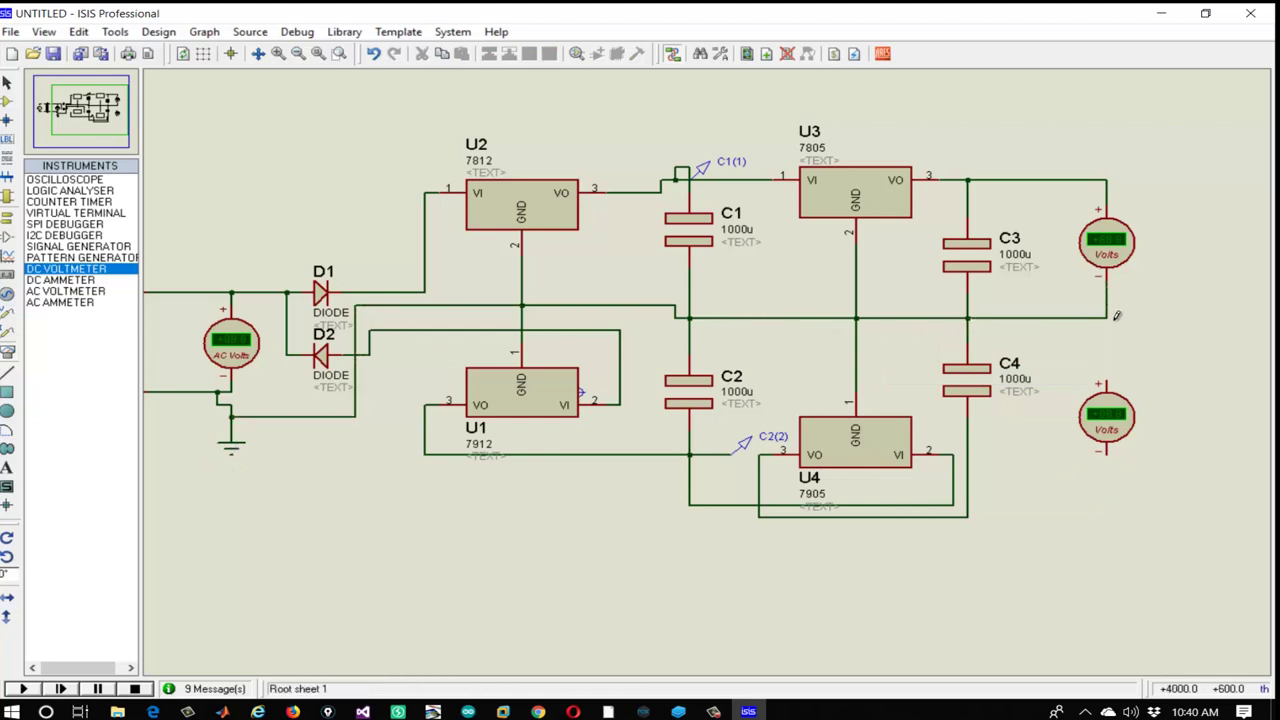
left_click(1108, 452)
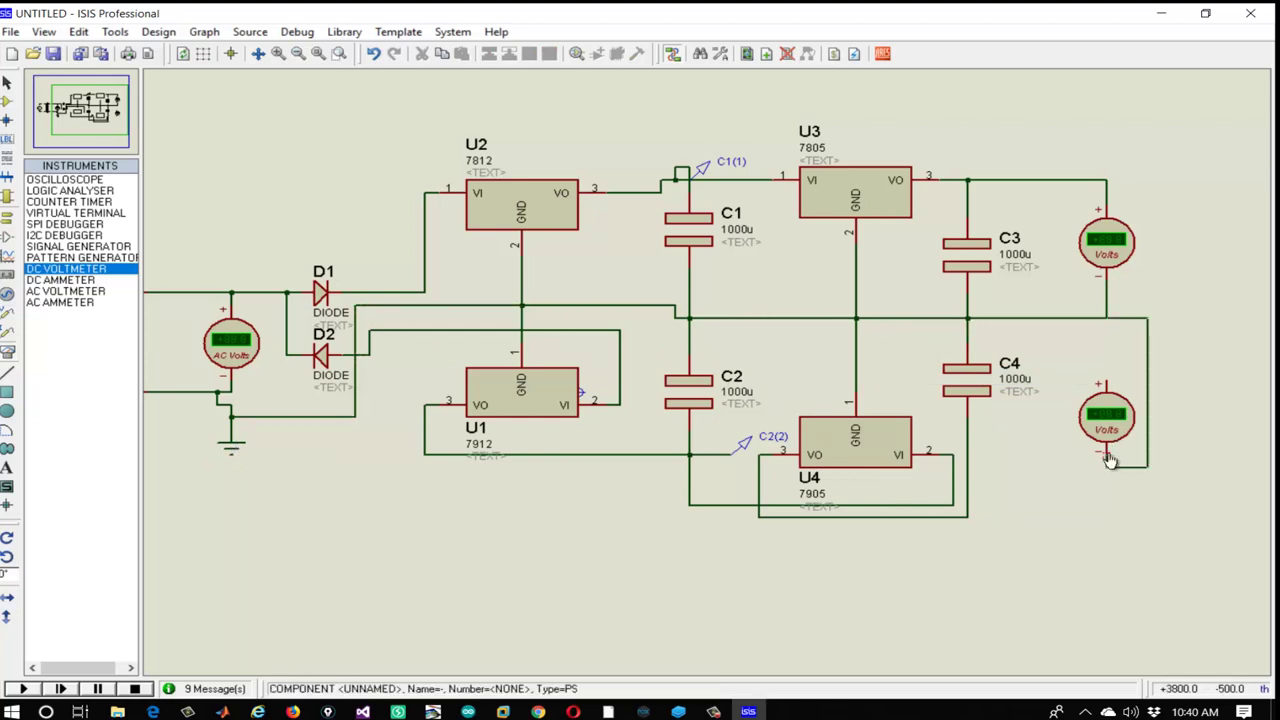
left_click(1108, 374)
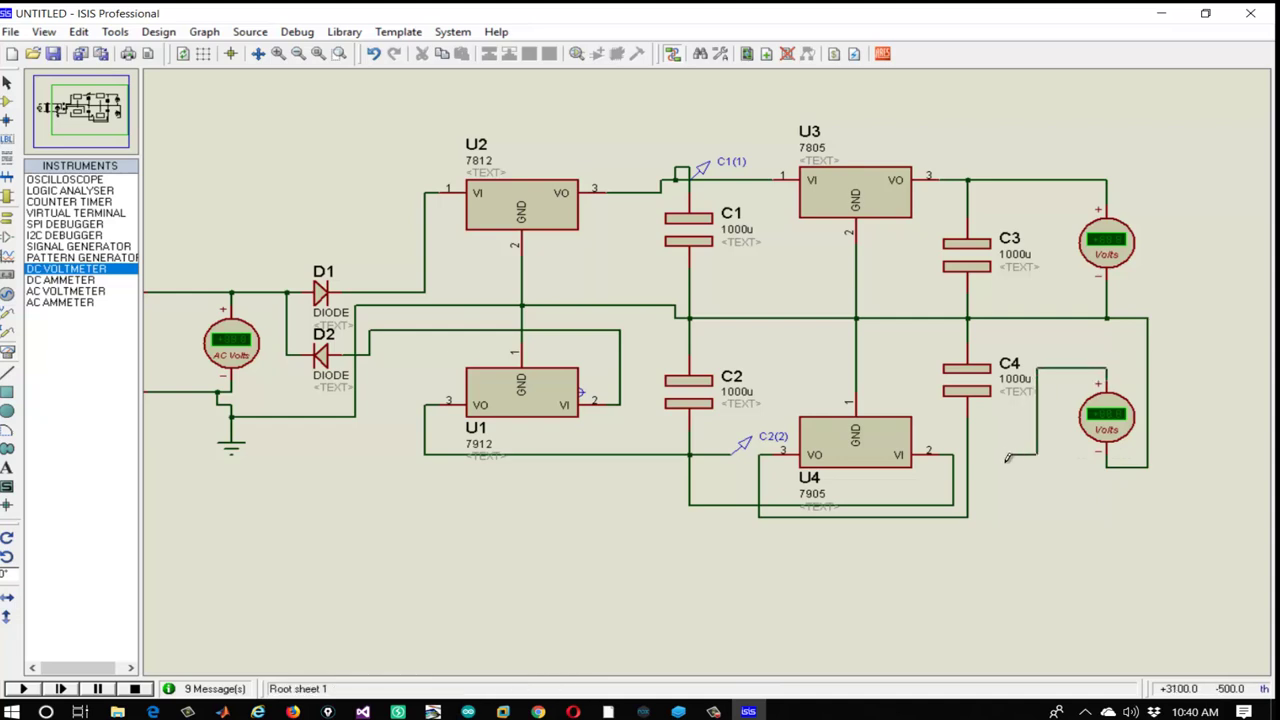
left_click(967, 517)
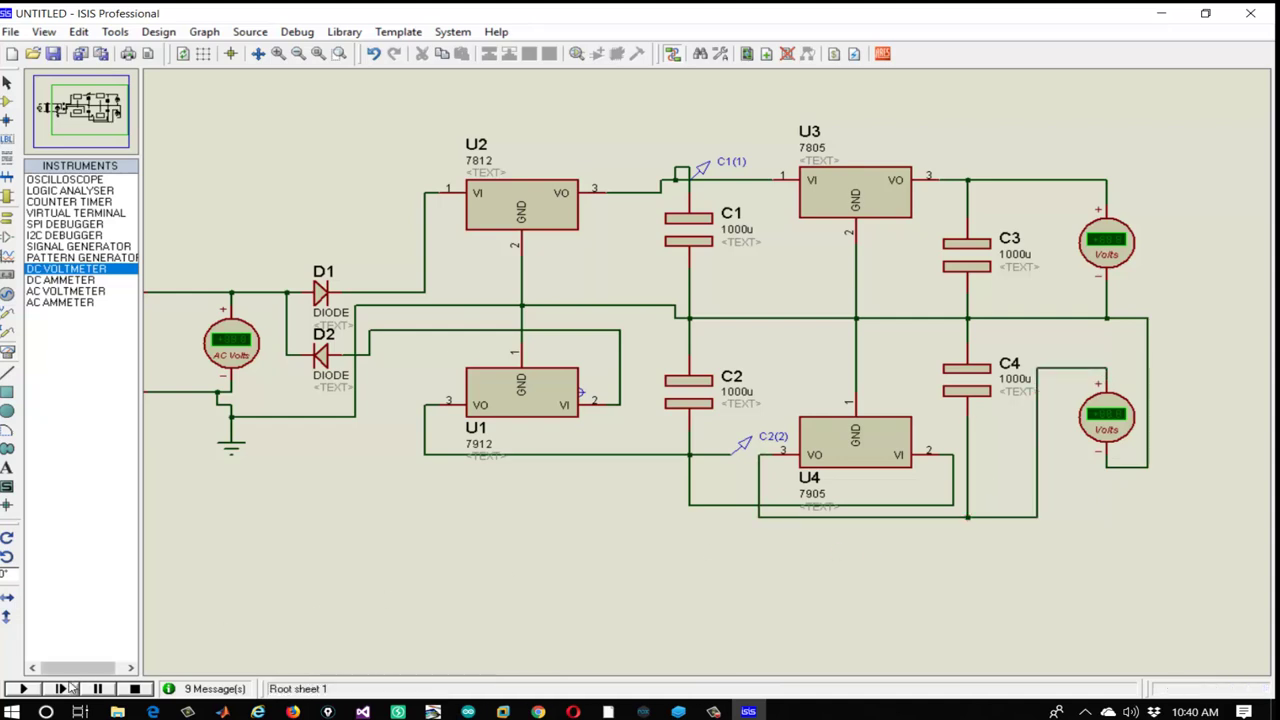
Run the simulation to check the 5 V voltmeters and the 12 V probes, and stop it
left_click(23, 688)
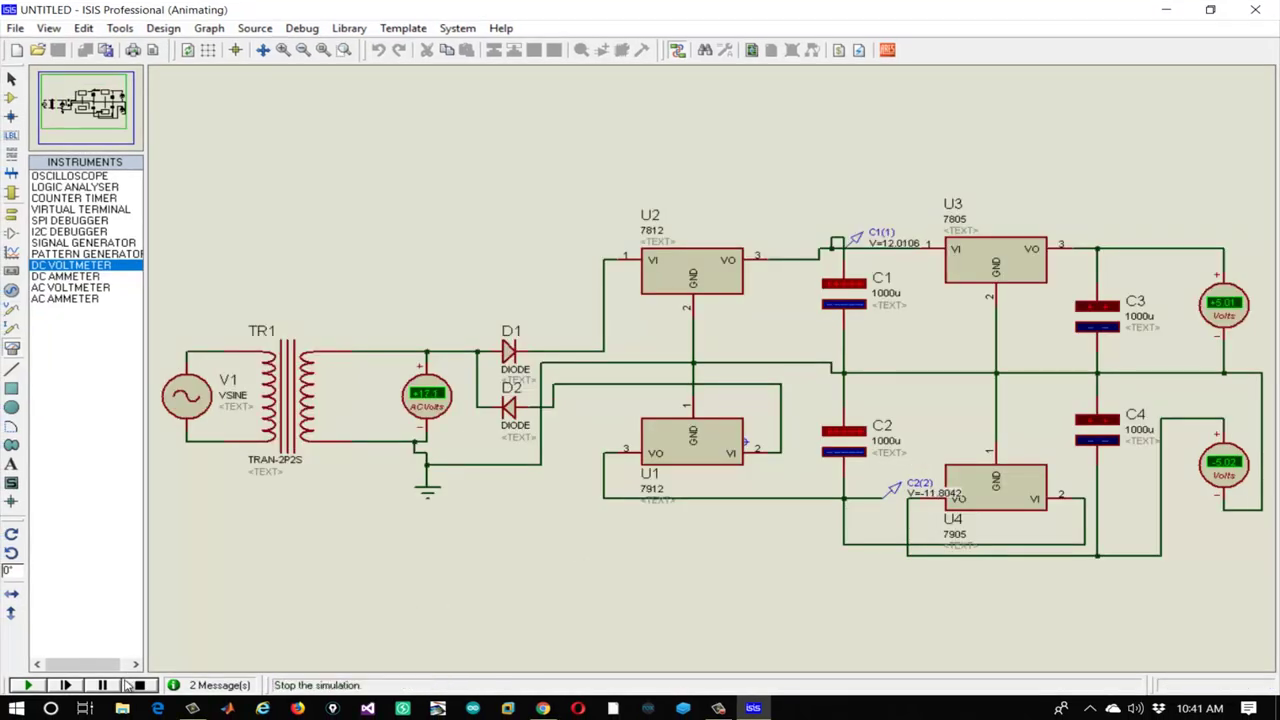
left_click(139, 686)
Change transformer TR1's secondary inductance and rerun the simulation to check the AC input and regulator outputs
double_click(305, 383)
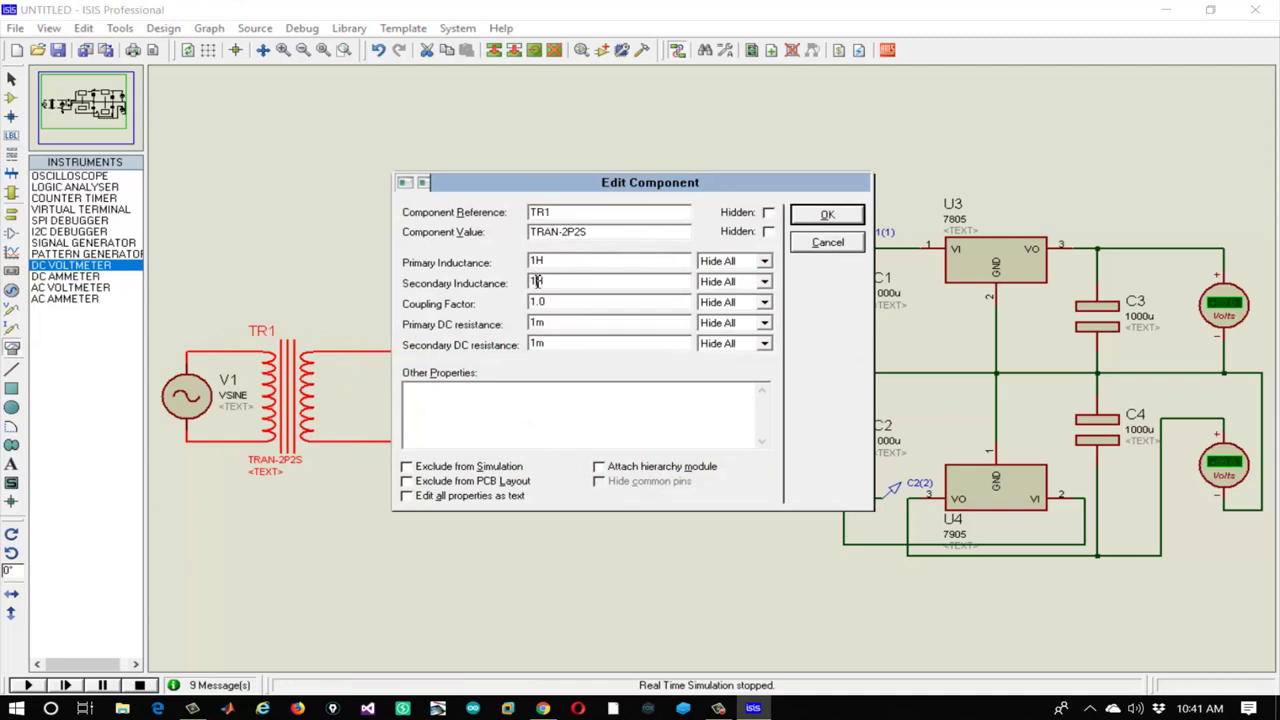
left_click(828, 216)
left_click(28, 685)
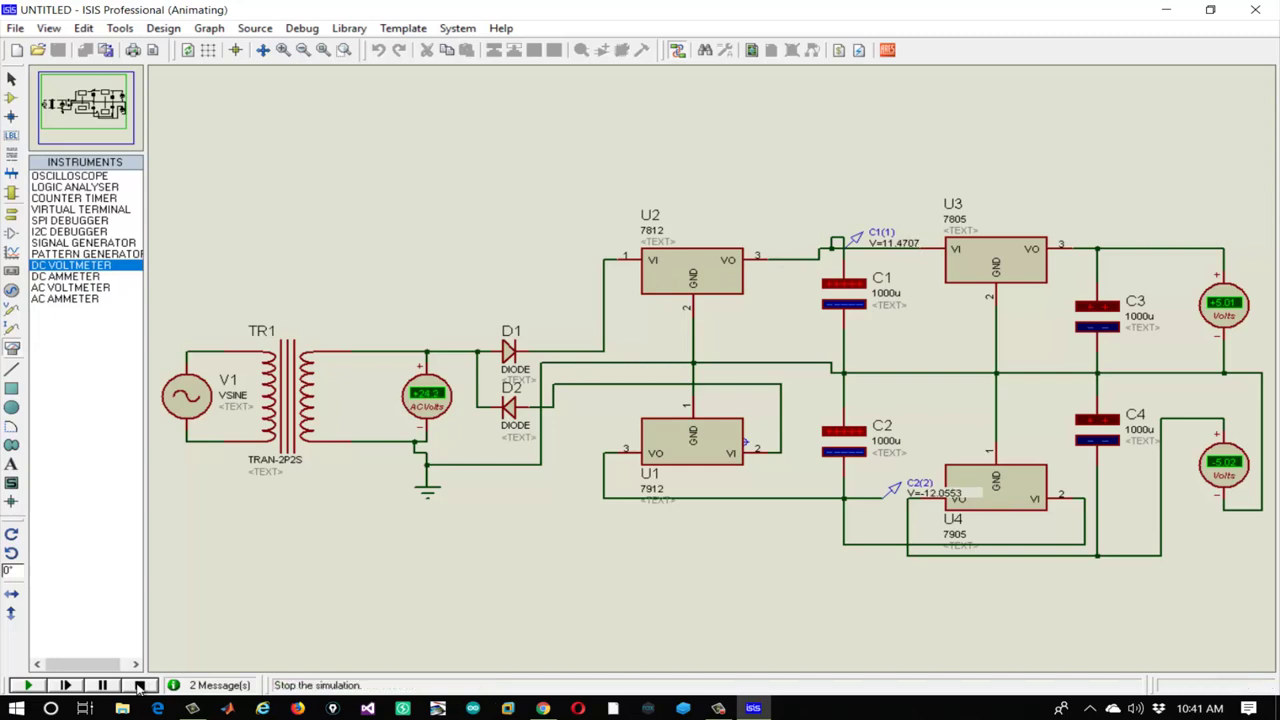
left_click_drag(898, 458, 898, 335)
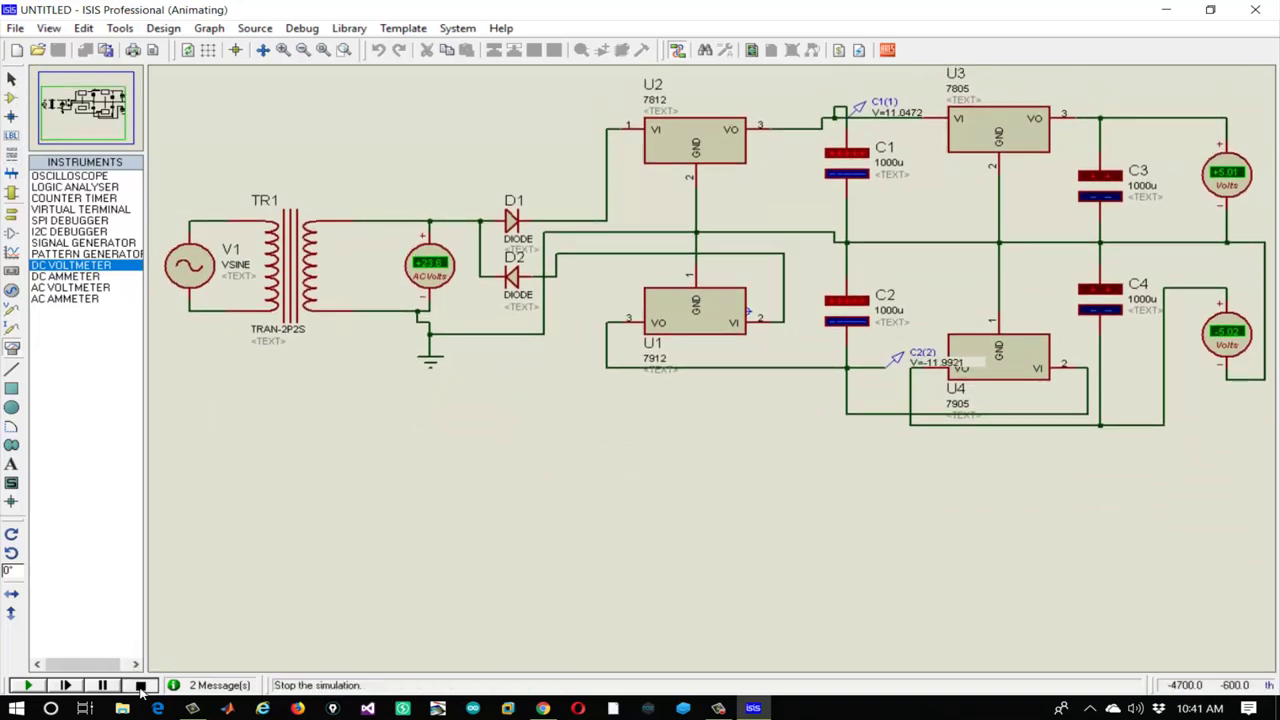
left_click(140, 684)
Find the centre-tapped transformer TRAN-2P3S in the device library and place it below TR1
left_click(11, 97)
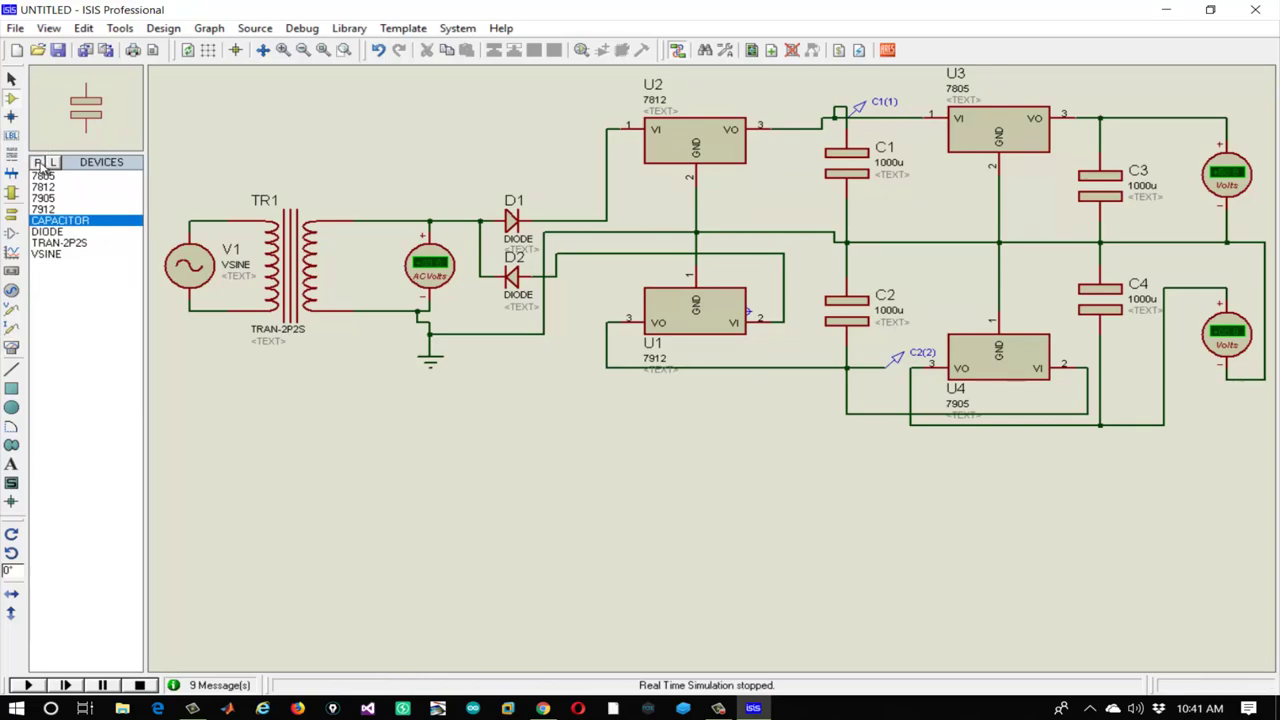
left_click(44, 163)
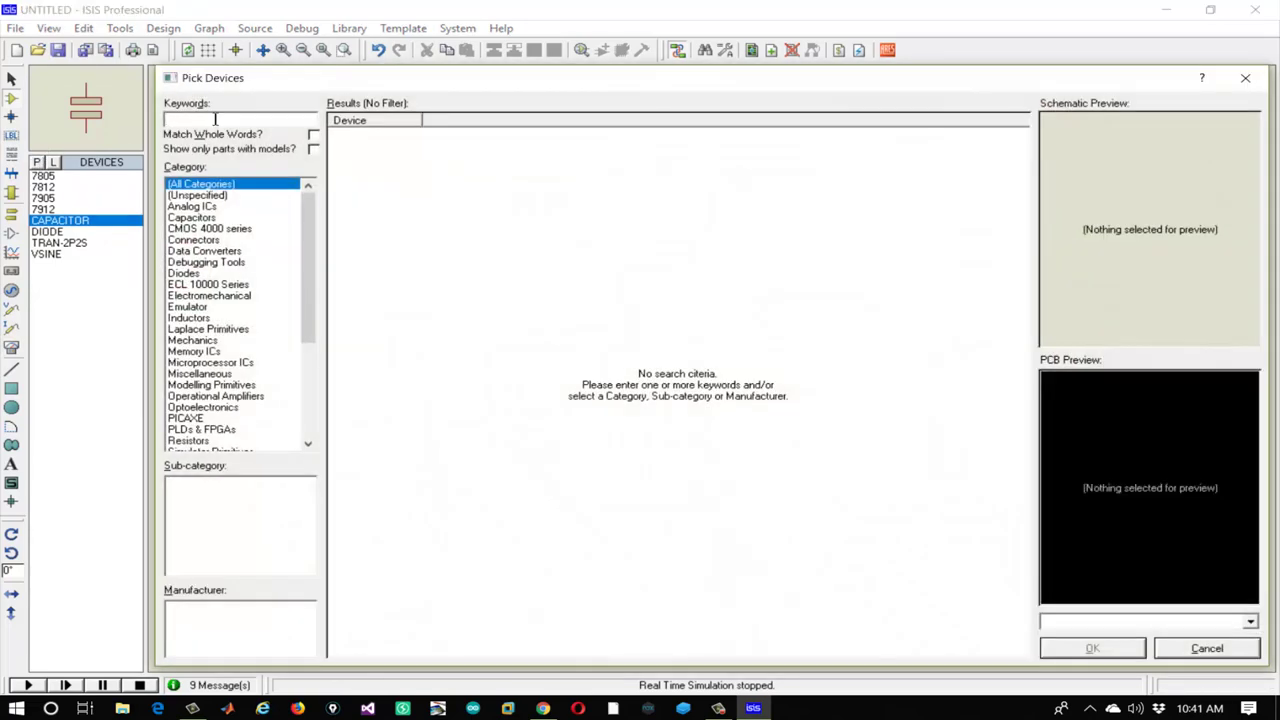
type("transfor")
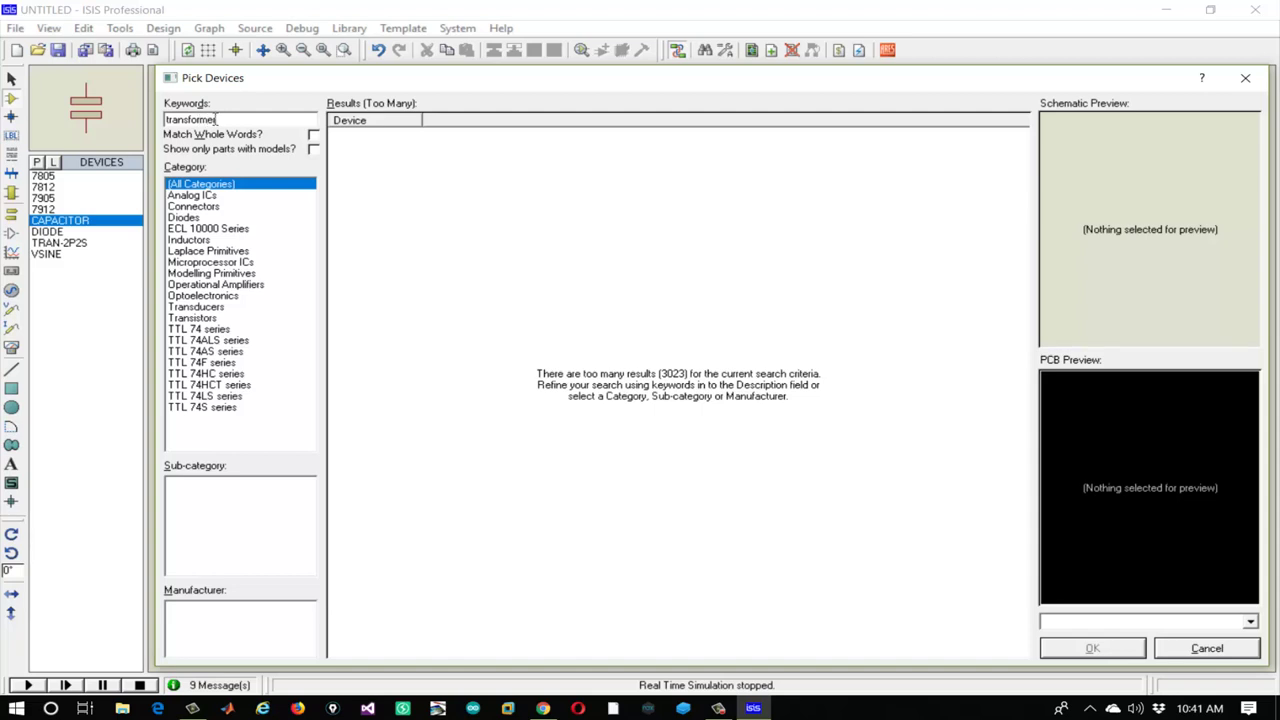
type("mer")
left_click(525, 148)
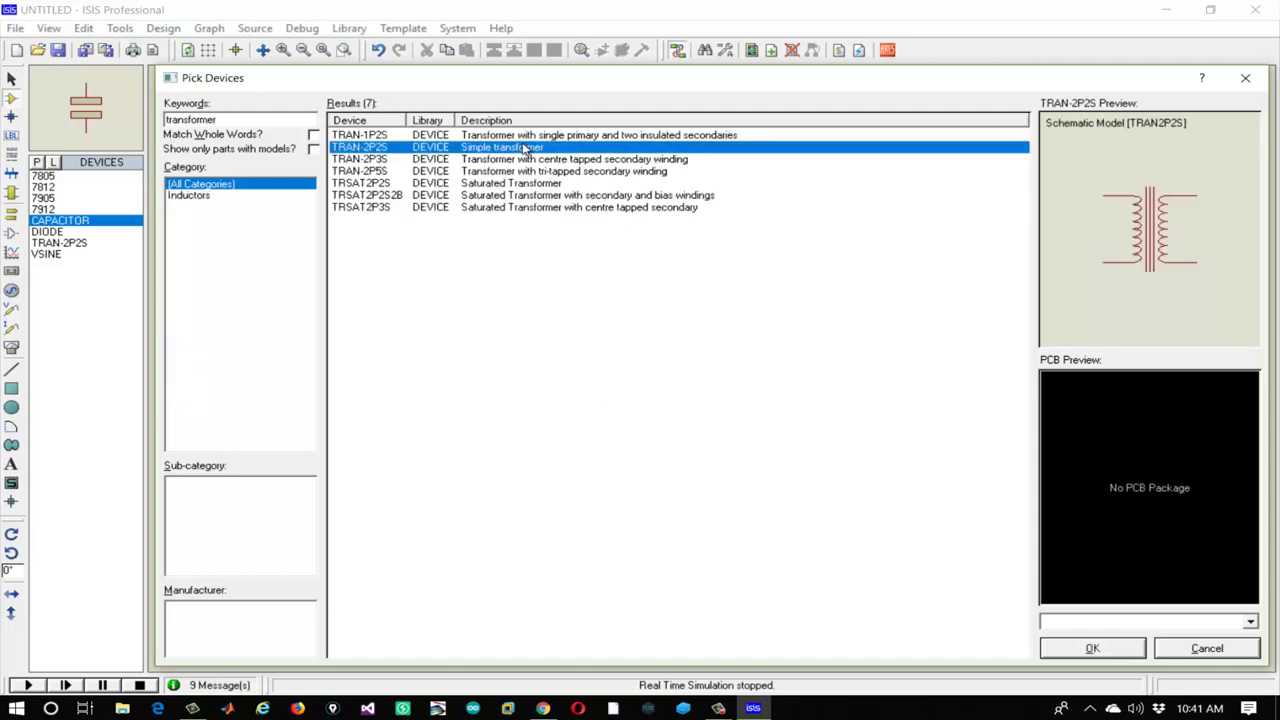
left_click(525, 160)
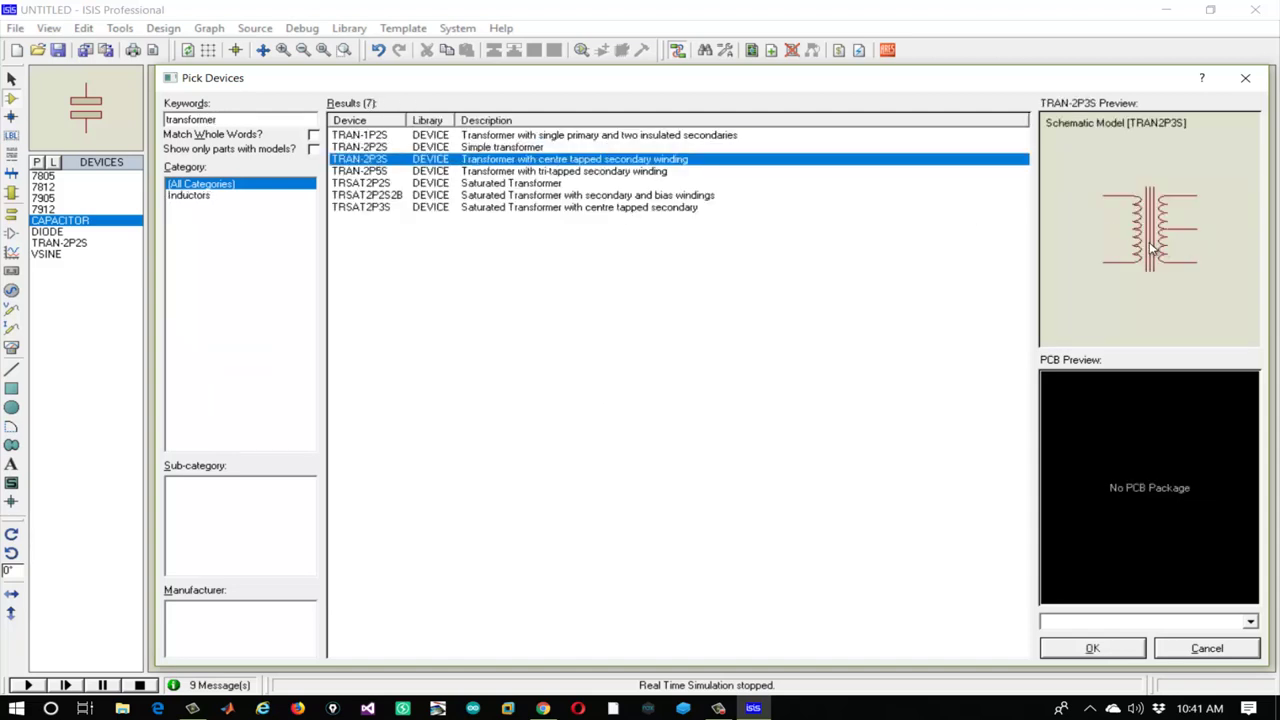
left_click(1100, 649)
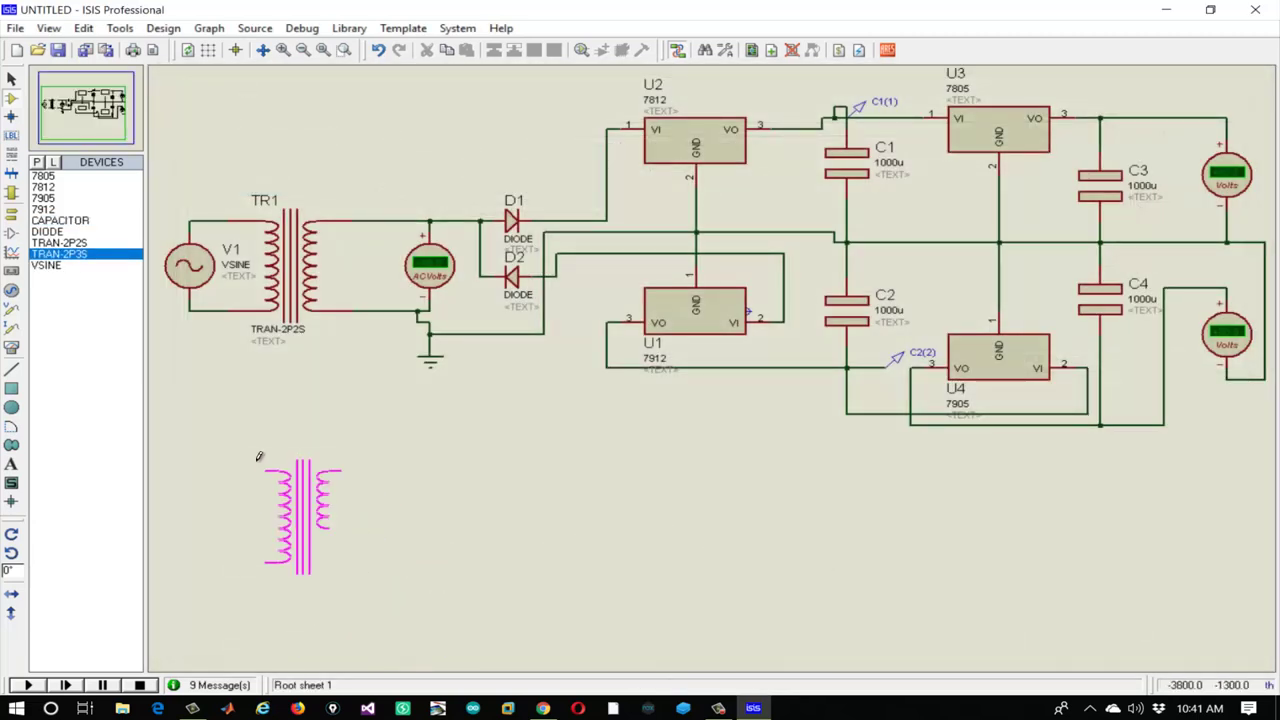
left_click(262, 491)
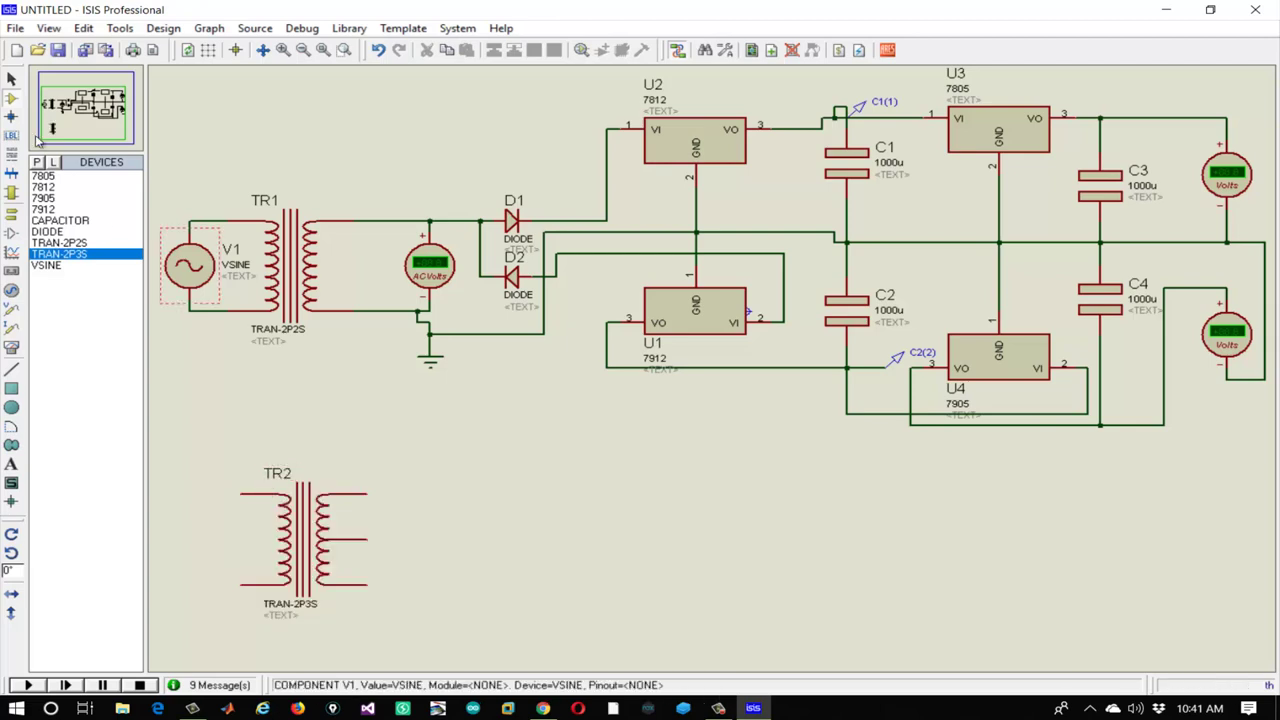
Place a VSINE source beside TR2 and wire both its terminals to the transformer's primary
left_click(46, 266)
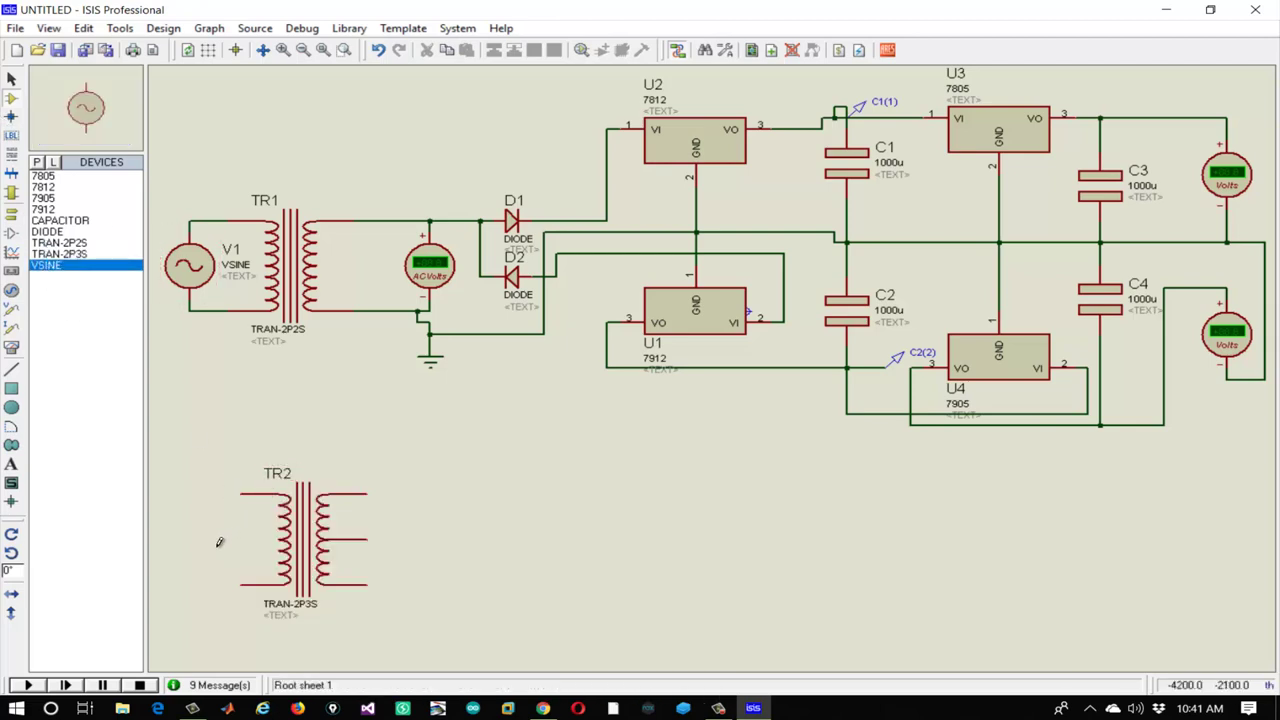
left_click(187, 505)
left_click(203, 506)
left_click(241, 494)
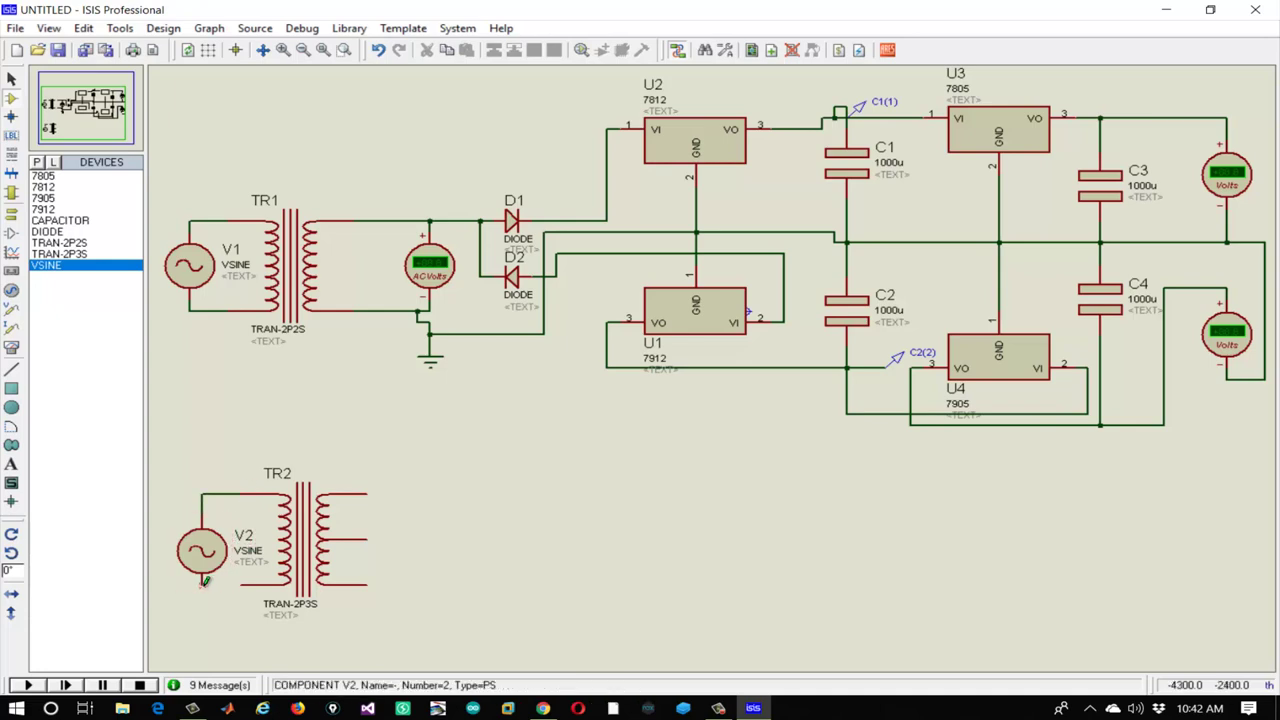
left_click(201, 579)
left_click(241, 584)
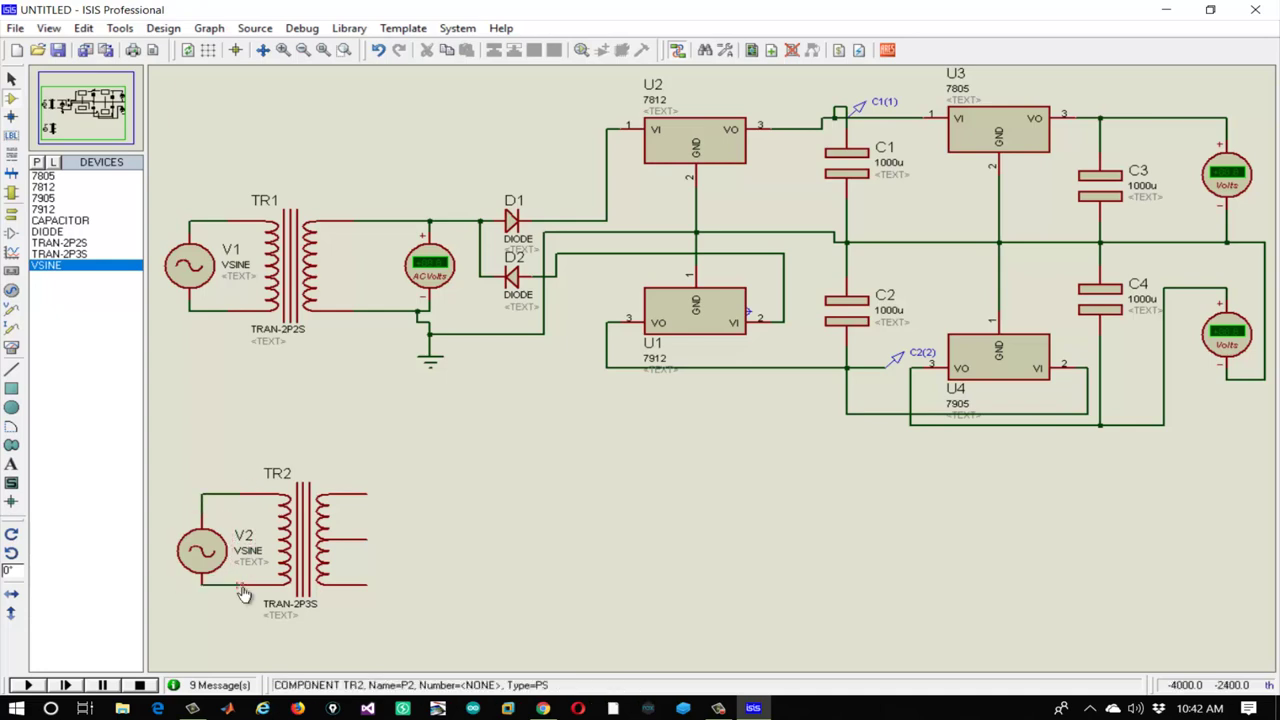
Review source V1's amplitude and frequency settings and run the simulation to check the circuit's outputs
double_click(187, 258)
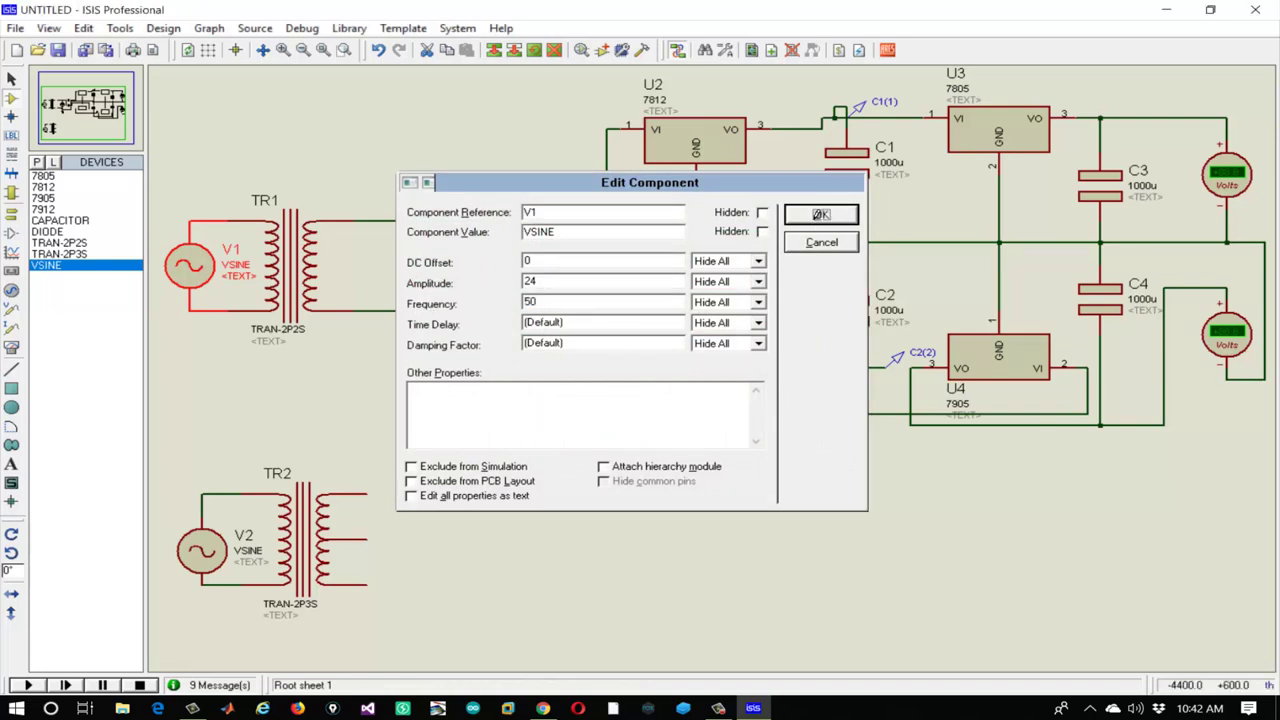
left_click(815, 216)
left_click(32, 684)
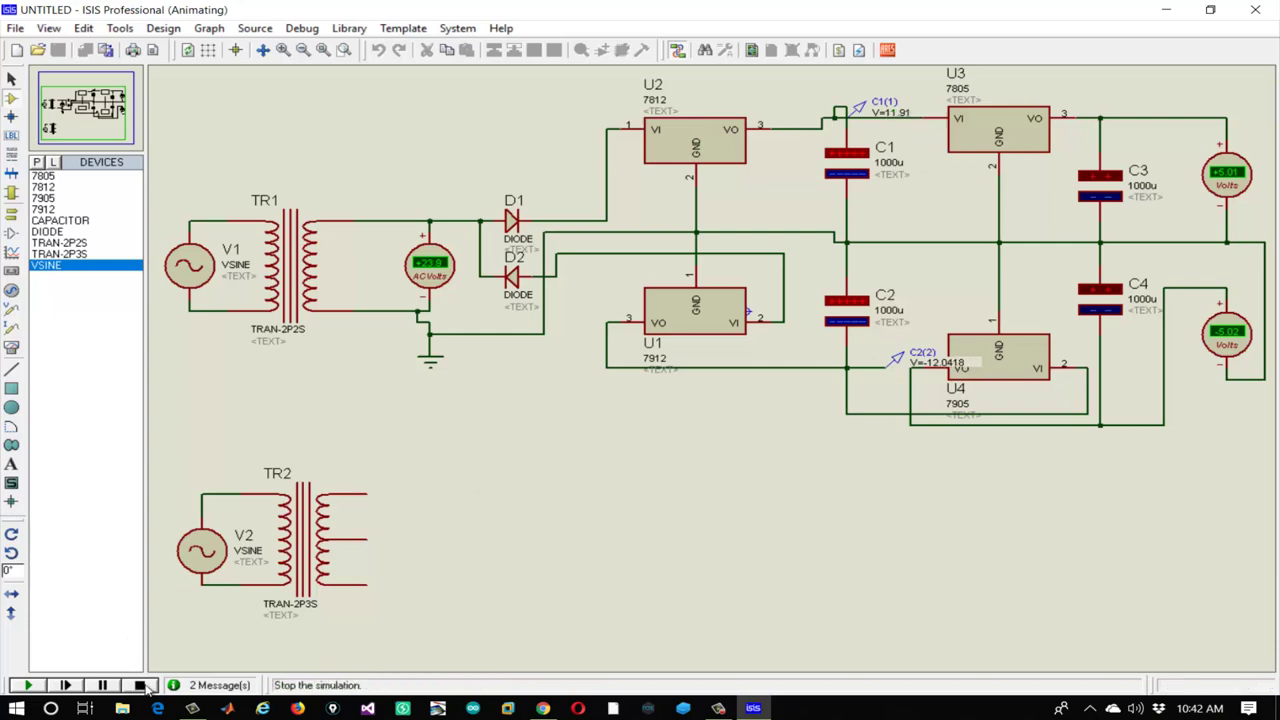
left_click(140, 685)
Set source V2's DC offset to 0, amplitude to 25 and frequency to 50
double_click(202, 548)
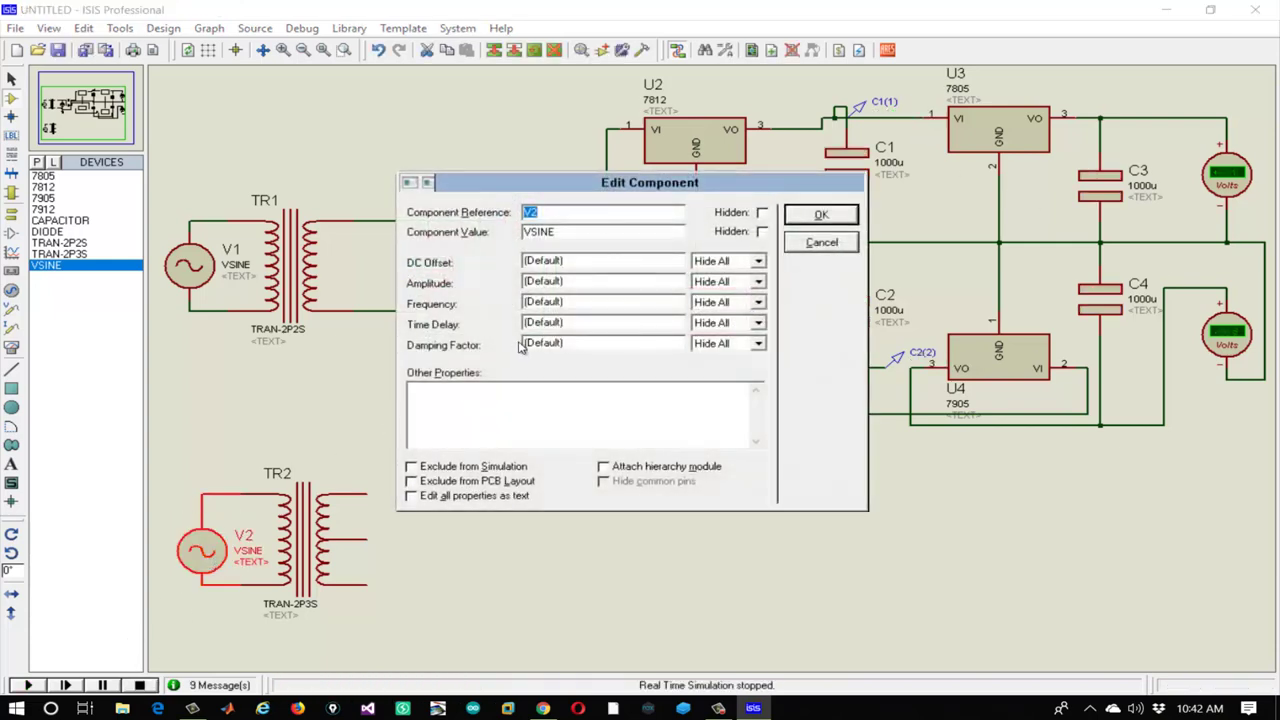
left_click(575, 260)
type("0")
left_click(592, 281)
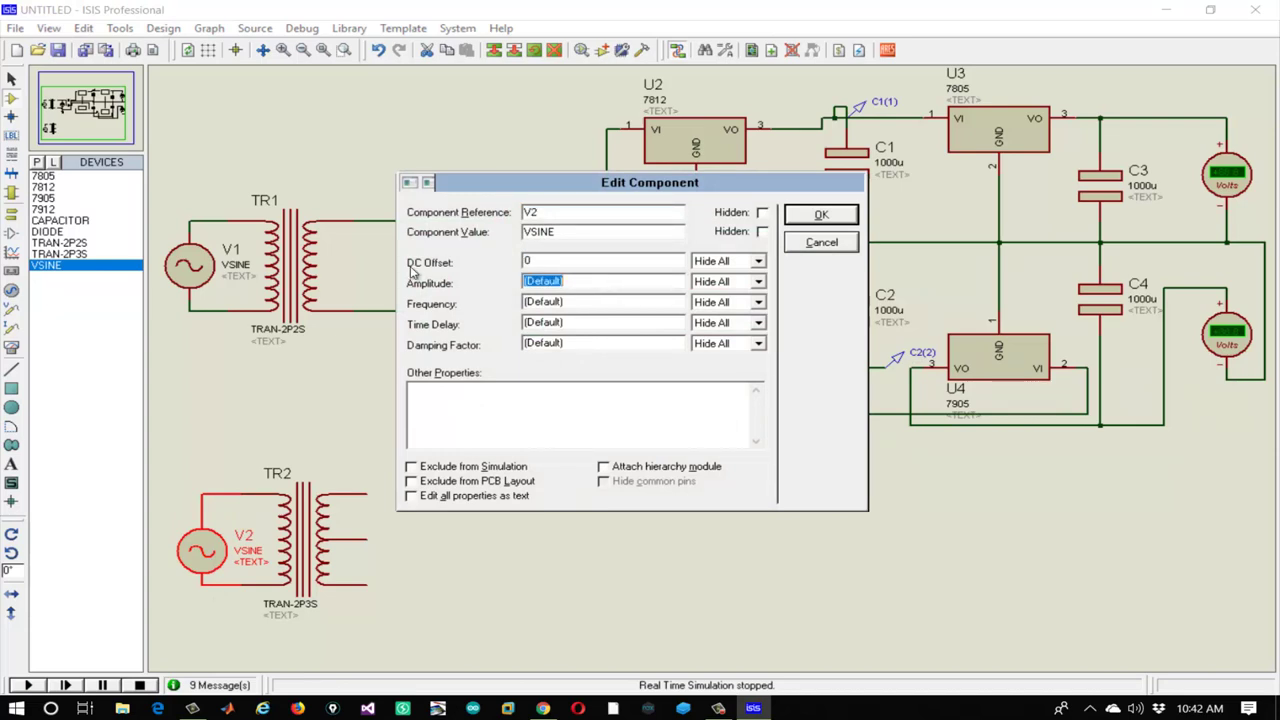
type("25")
left_click(587, 304)
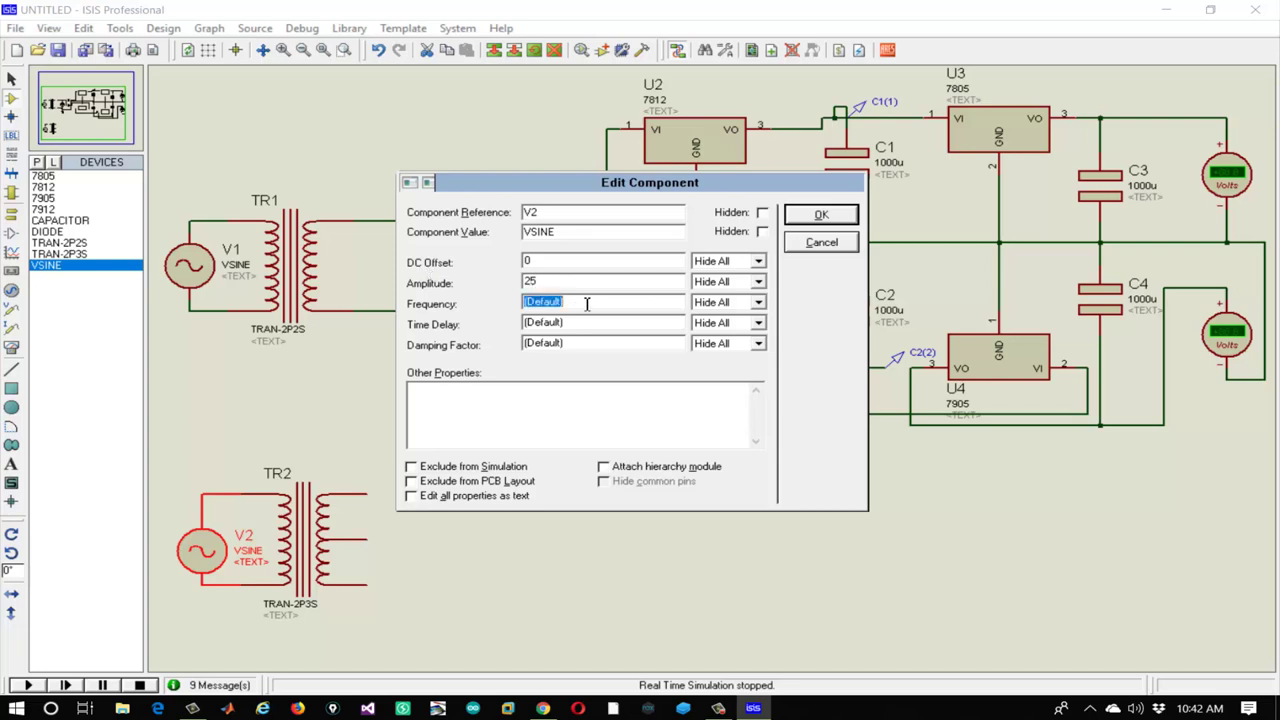
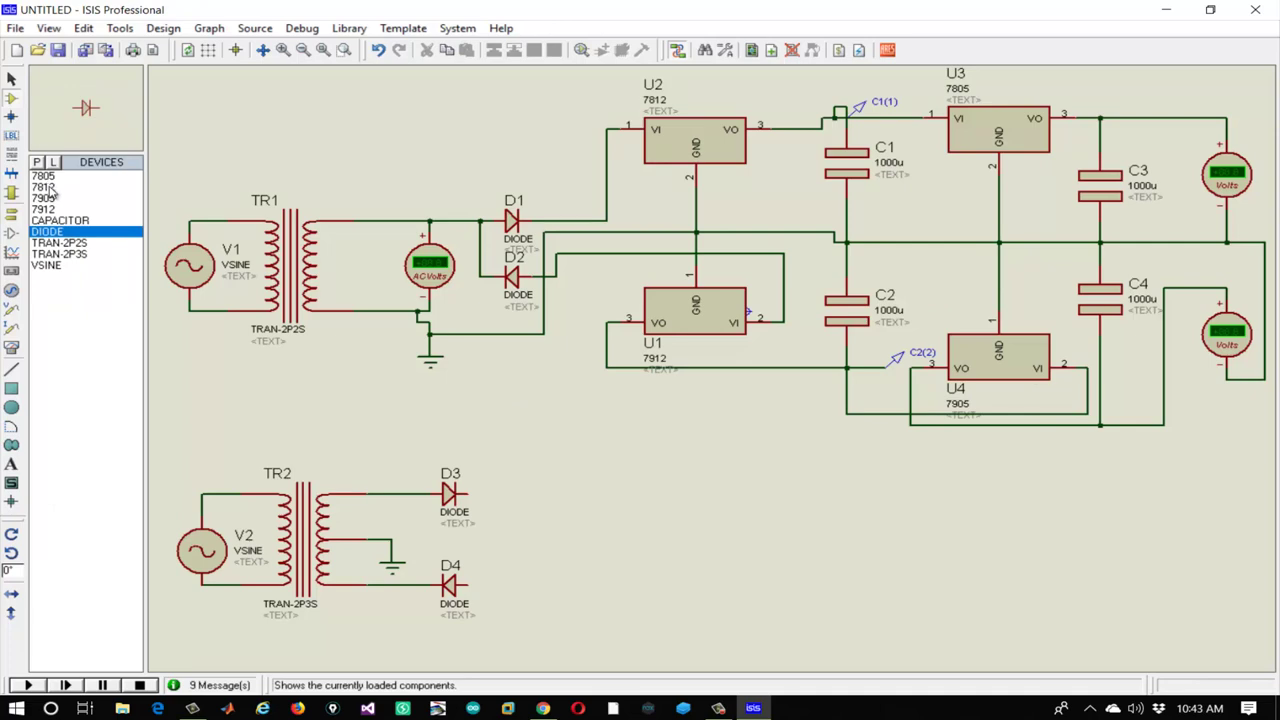
Place a 7812 regulator beside diode D3 and wire D3's cathode to the regulator's VI pin
left_click(50, 189)
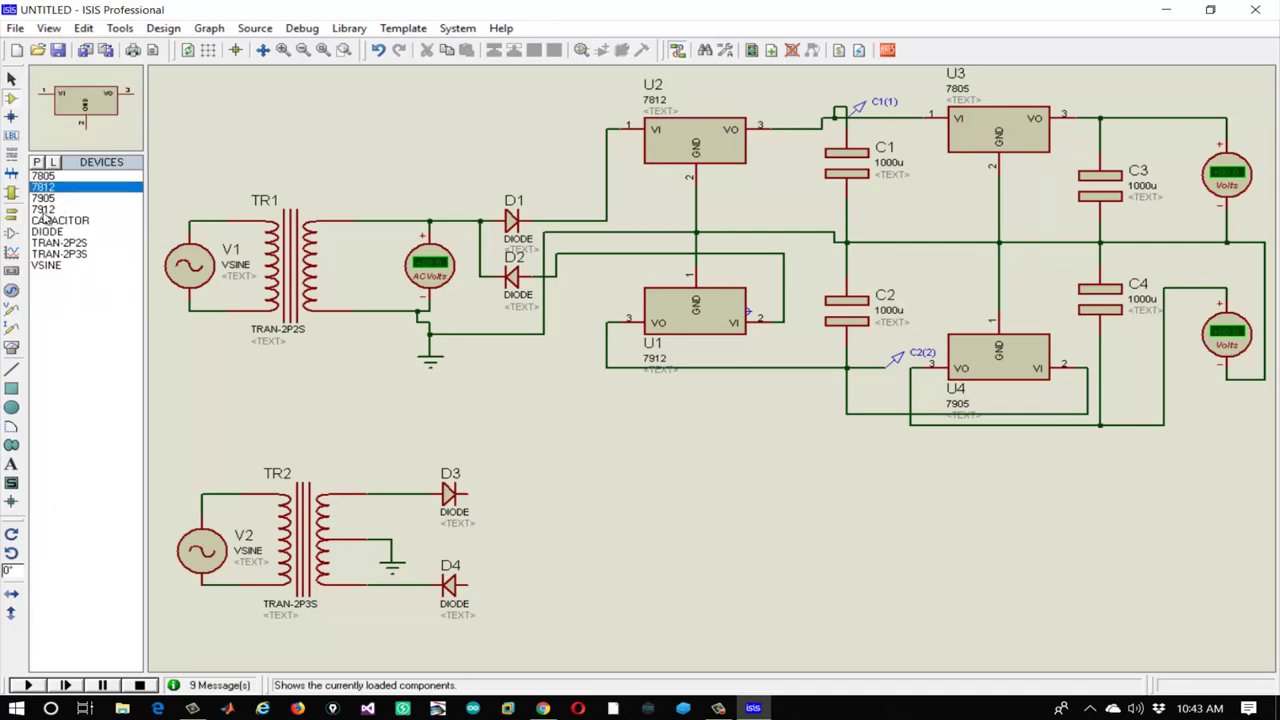
left_click(44, 210)
left_click(45, 187)
left_click(637, 484)
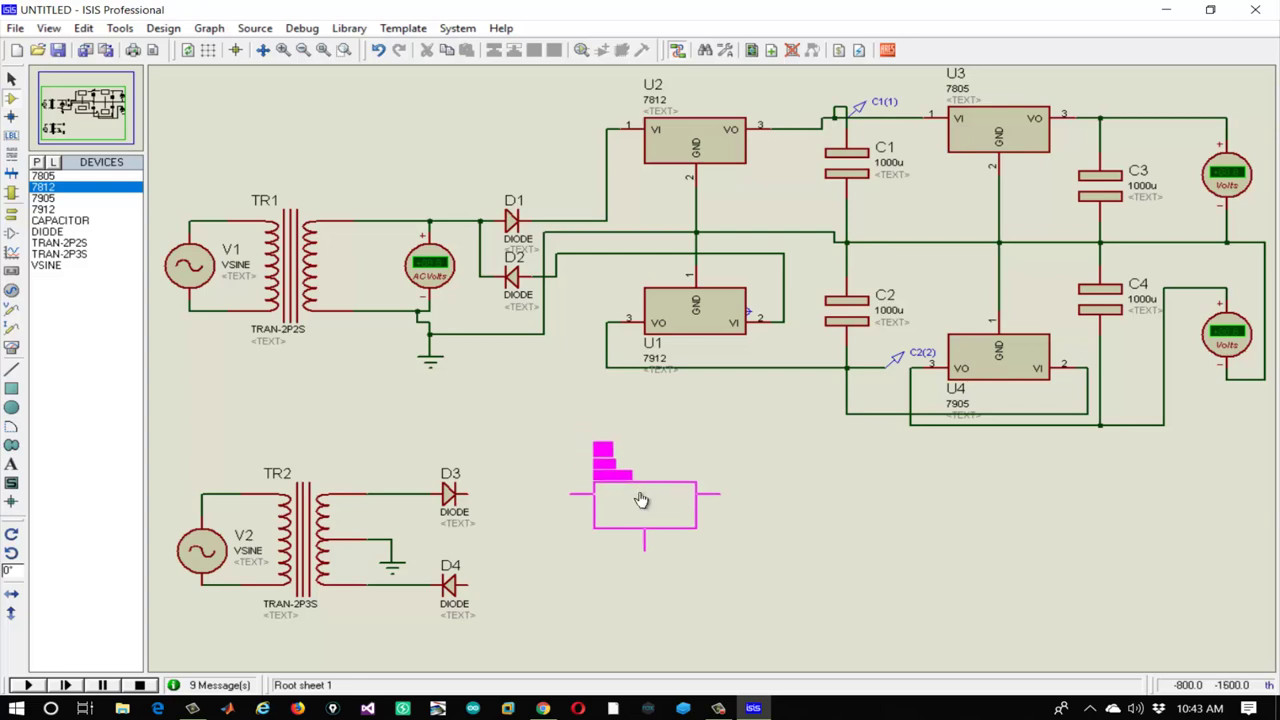
left_click(650, 486)
left_click(472, 487)
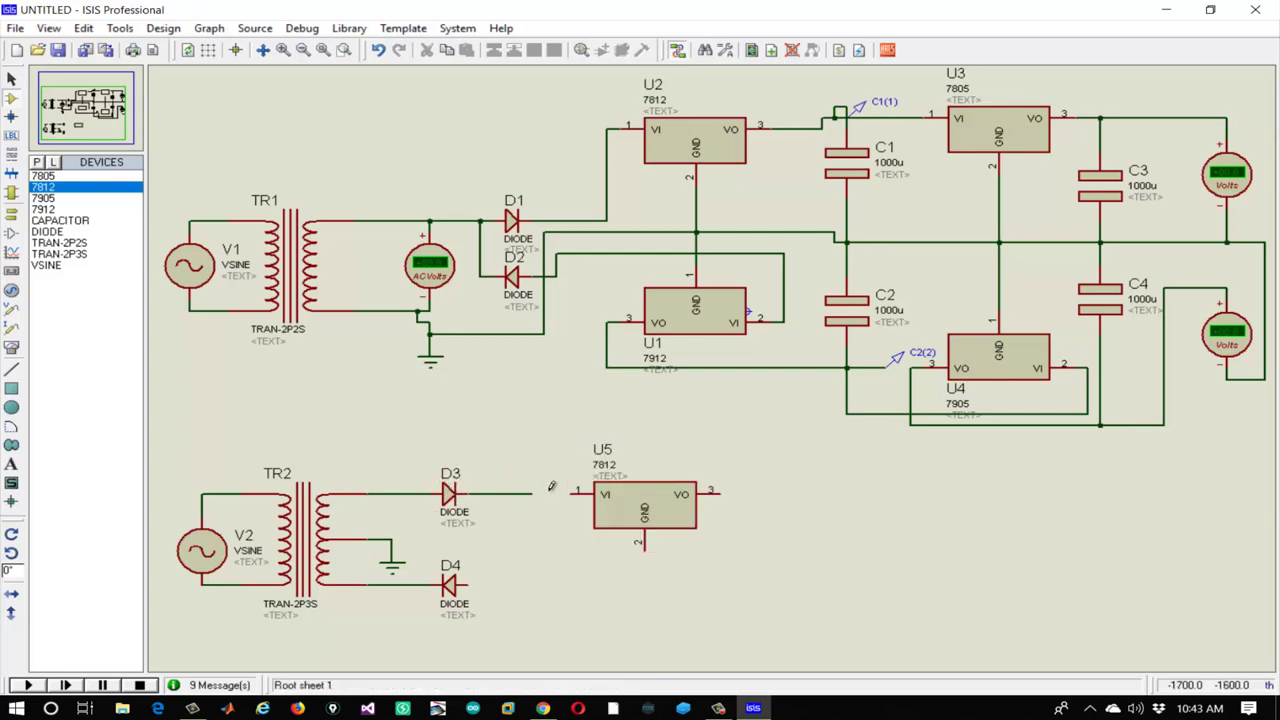
left_click(577, 491)
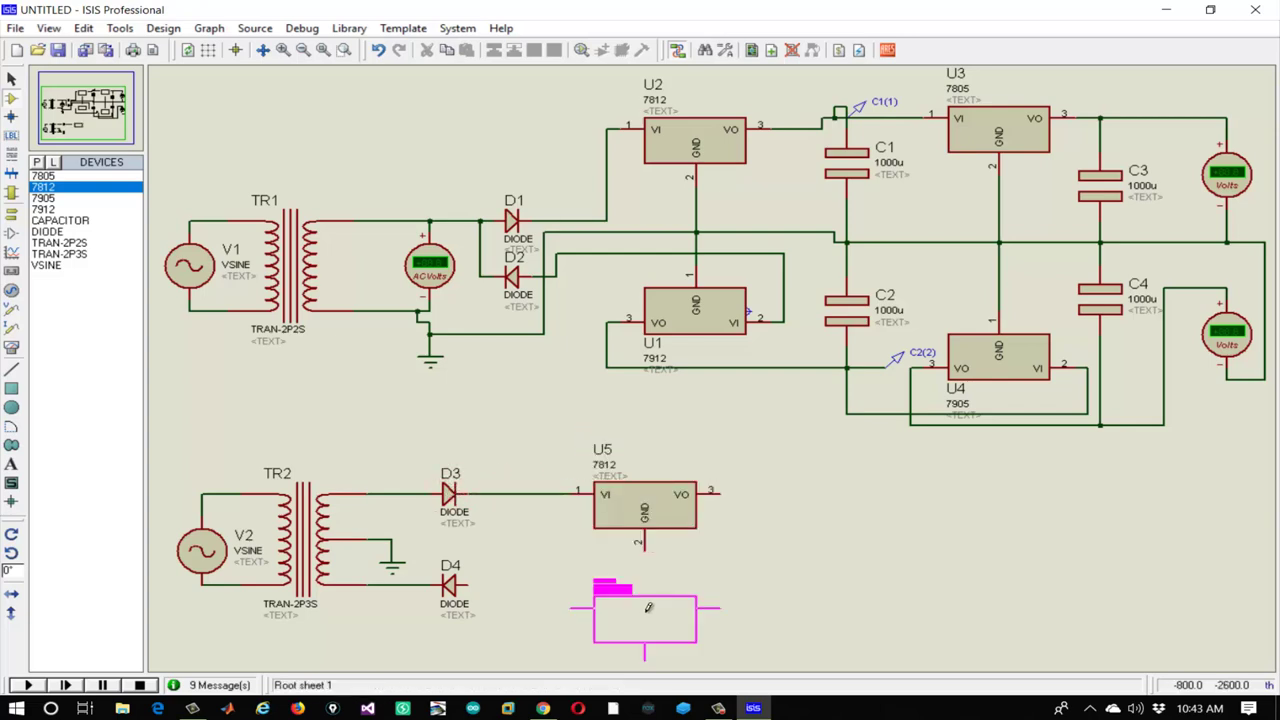
Place a 7912 regulator rotated 180° directly below the new 7812, with its GND pin facing up
left_click(52, 209)
key("KP_Add")
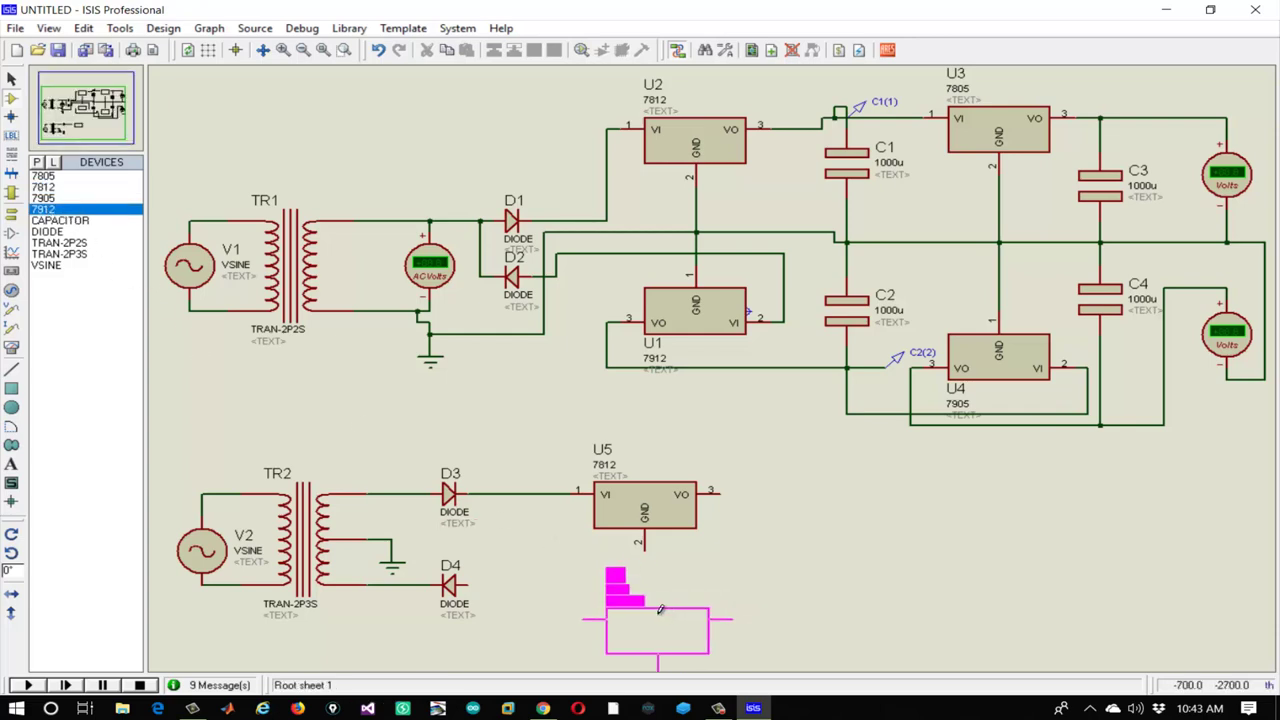
key("KP_Add")
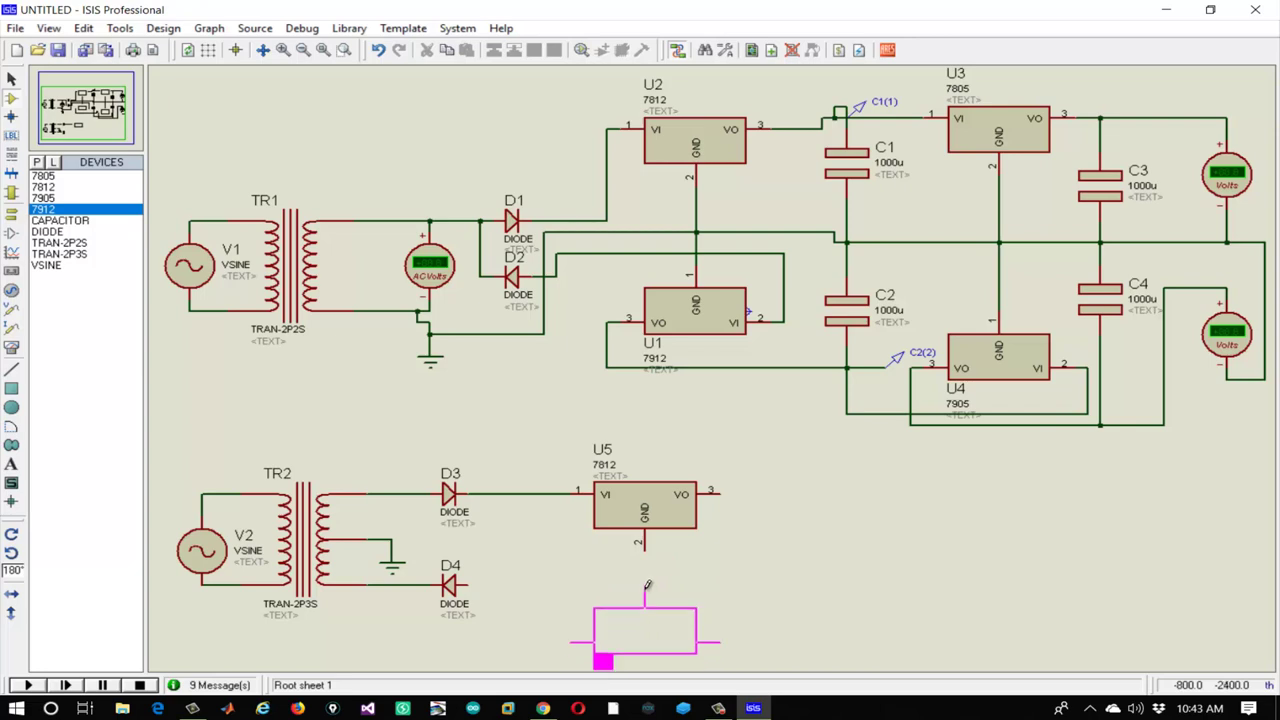
left_click(648, 583)
Connect the U5 and U6 GND pins to TR2's grounded centre tap, and wire D4 to the 7912's VI pin
left_click(644, 548)
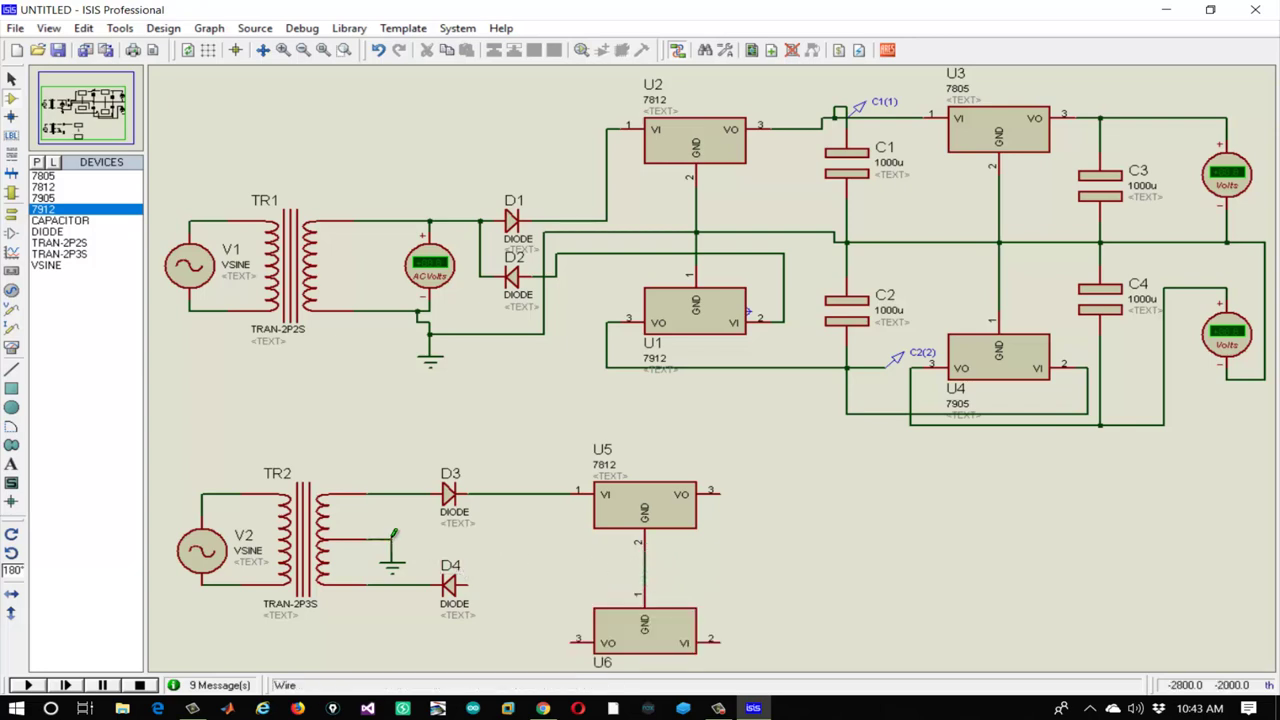
left_click(645, 571)
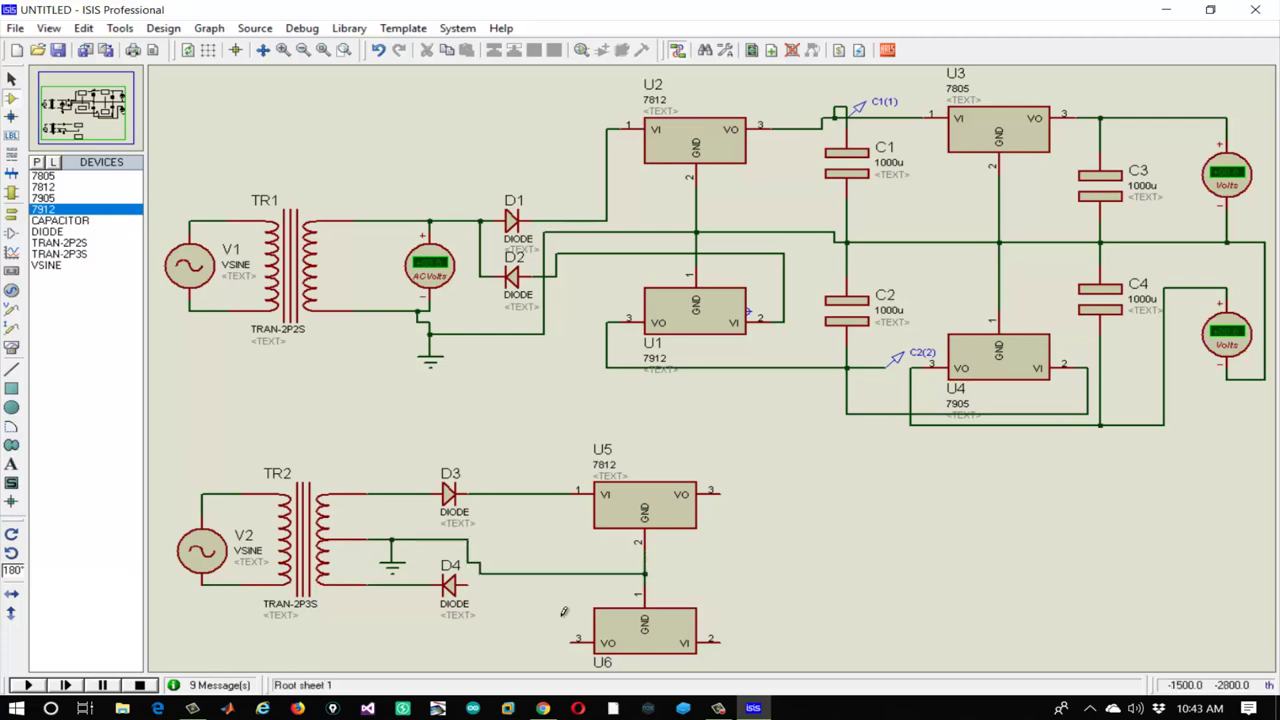
left_click_drag(564, 612, 590, 483)
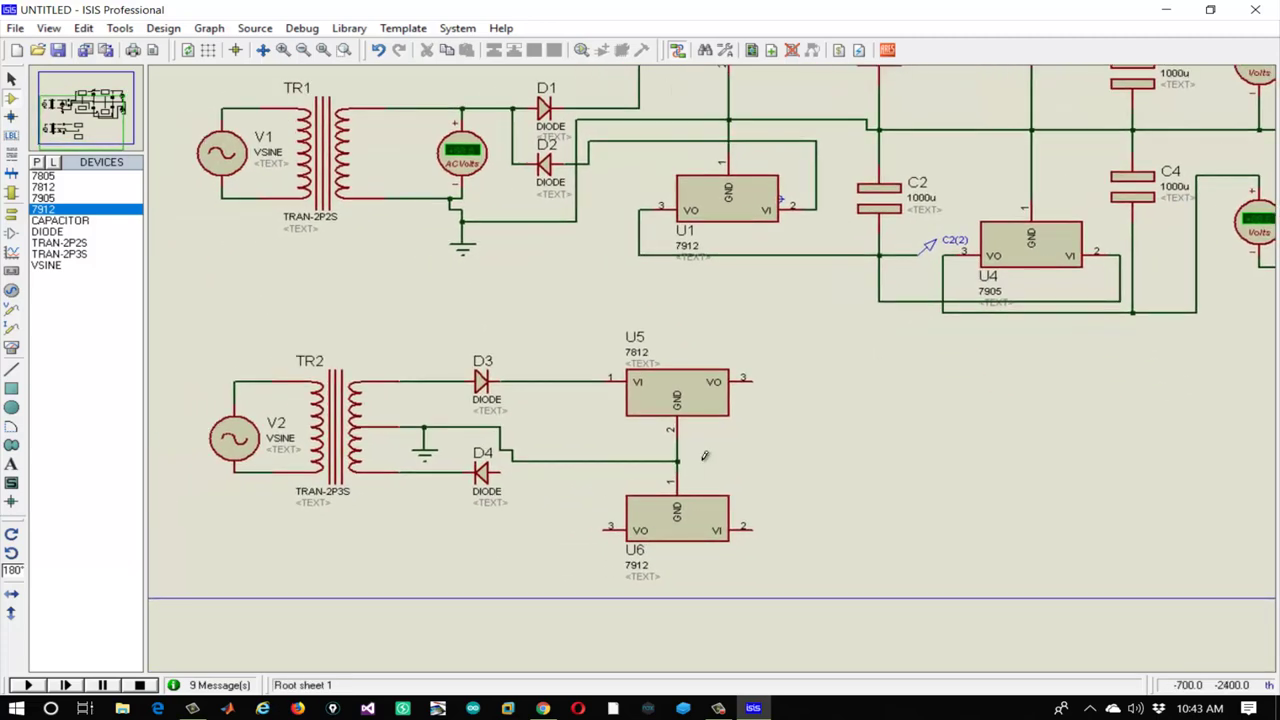
left_click(750, 528)
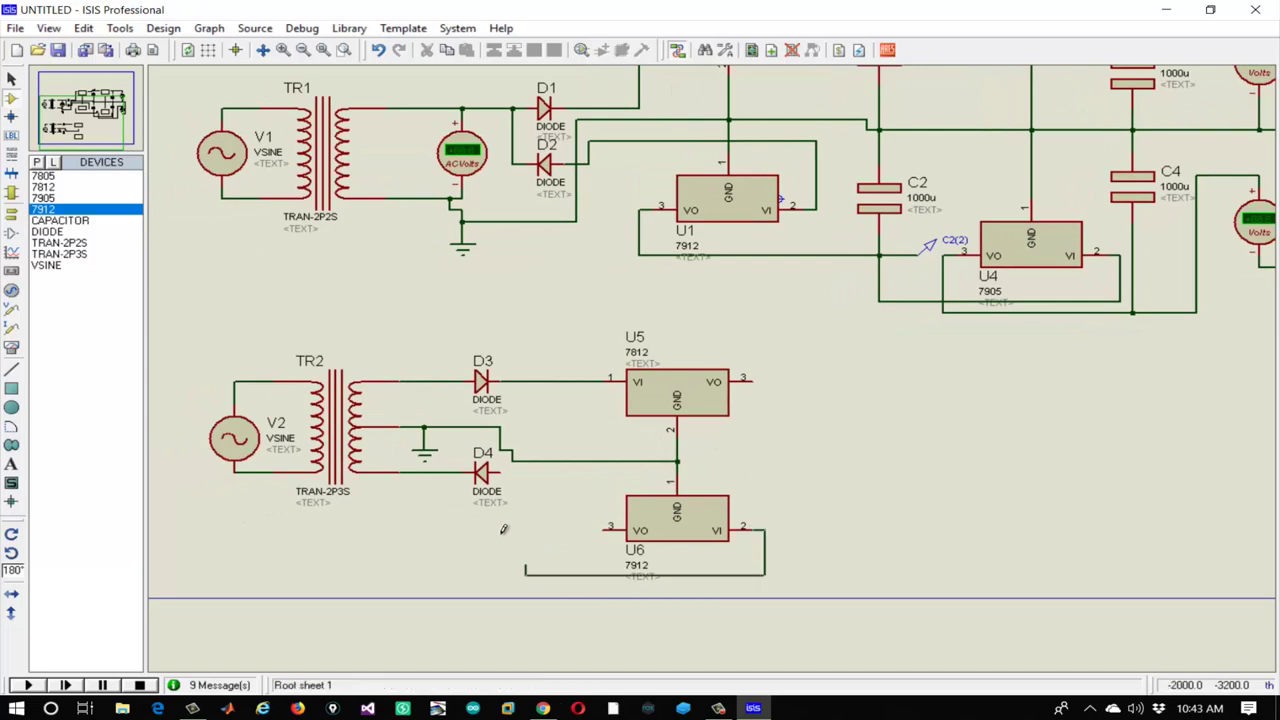
left_click(500, 473)
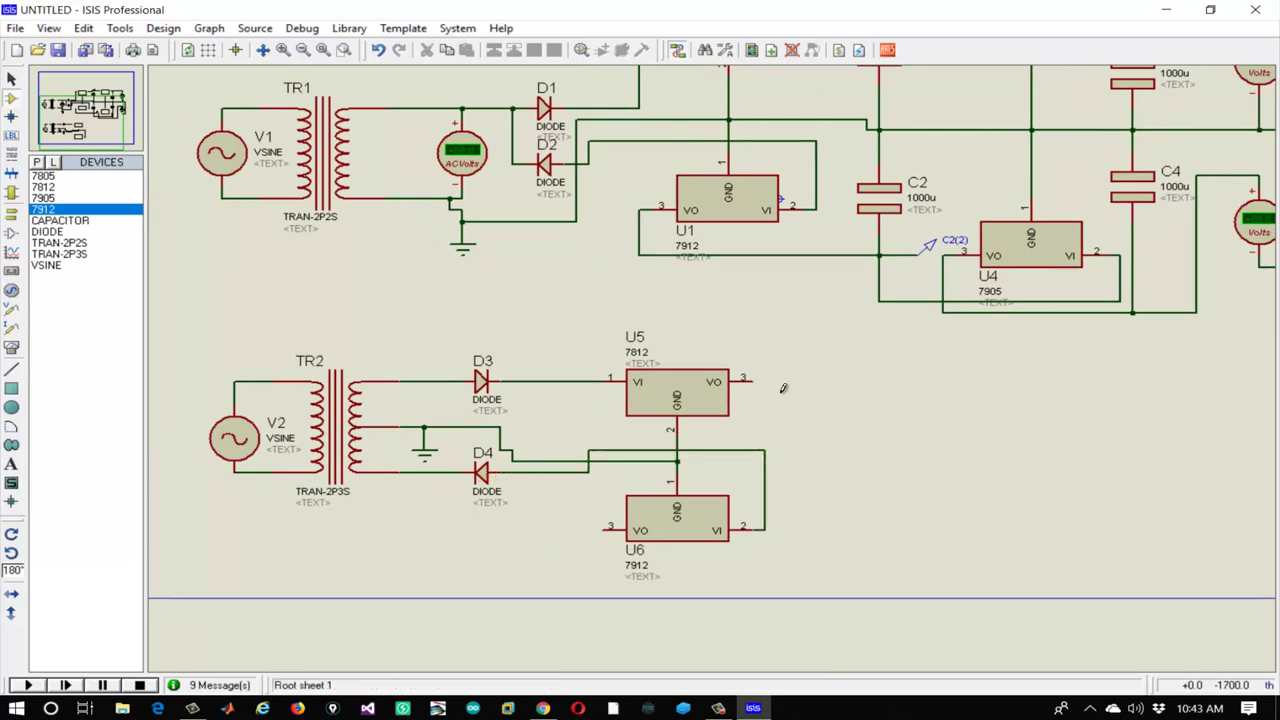
Review V2's source settings and set transformer TR2's total secondary inductance to 2H
double_click(257, 437)
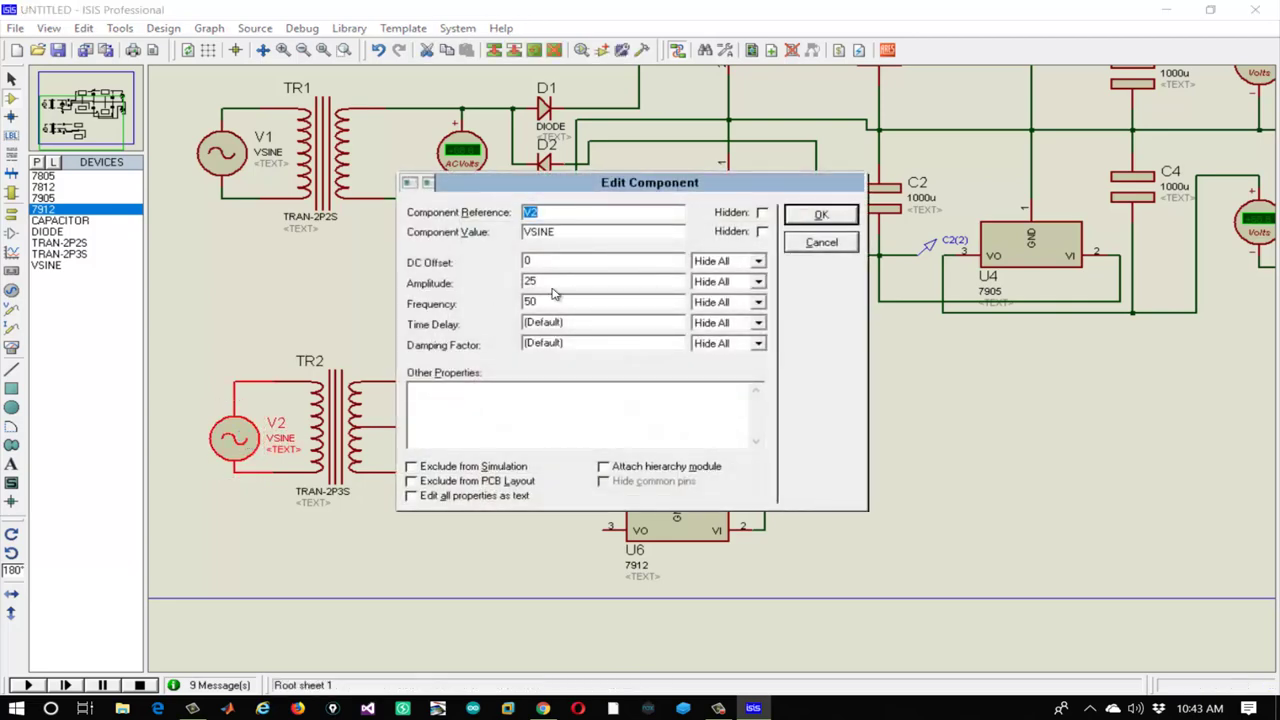
left_click(839, 252)
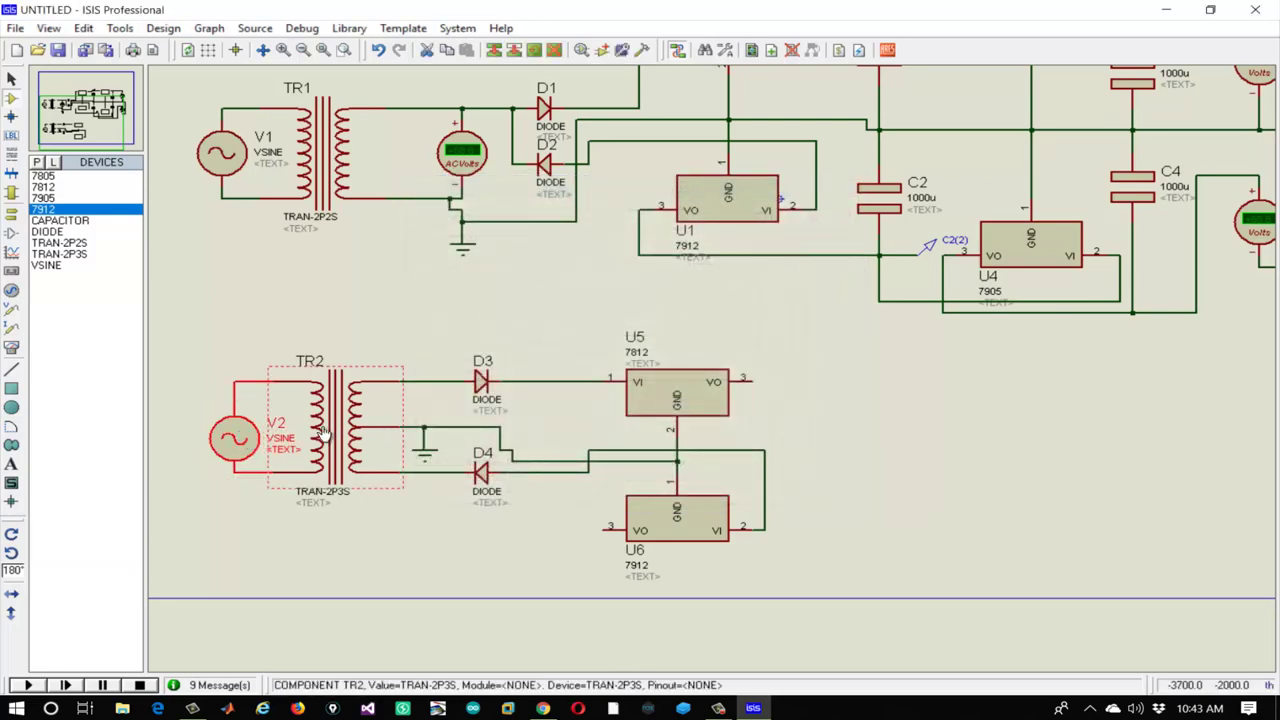
double_click(337, 390)
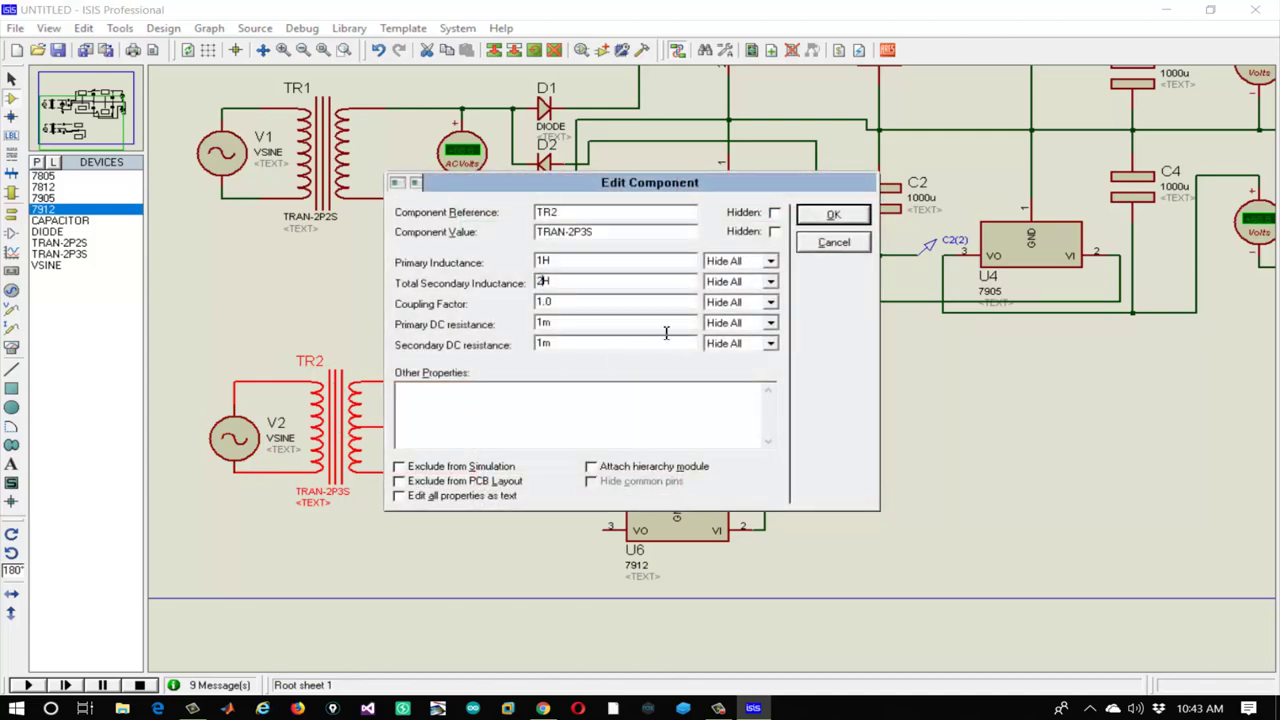
left_click(833, 214)
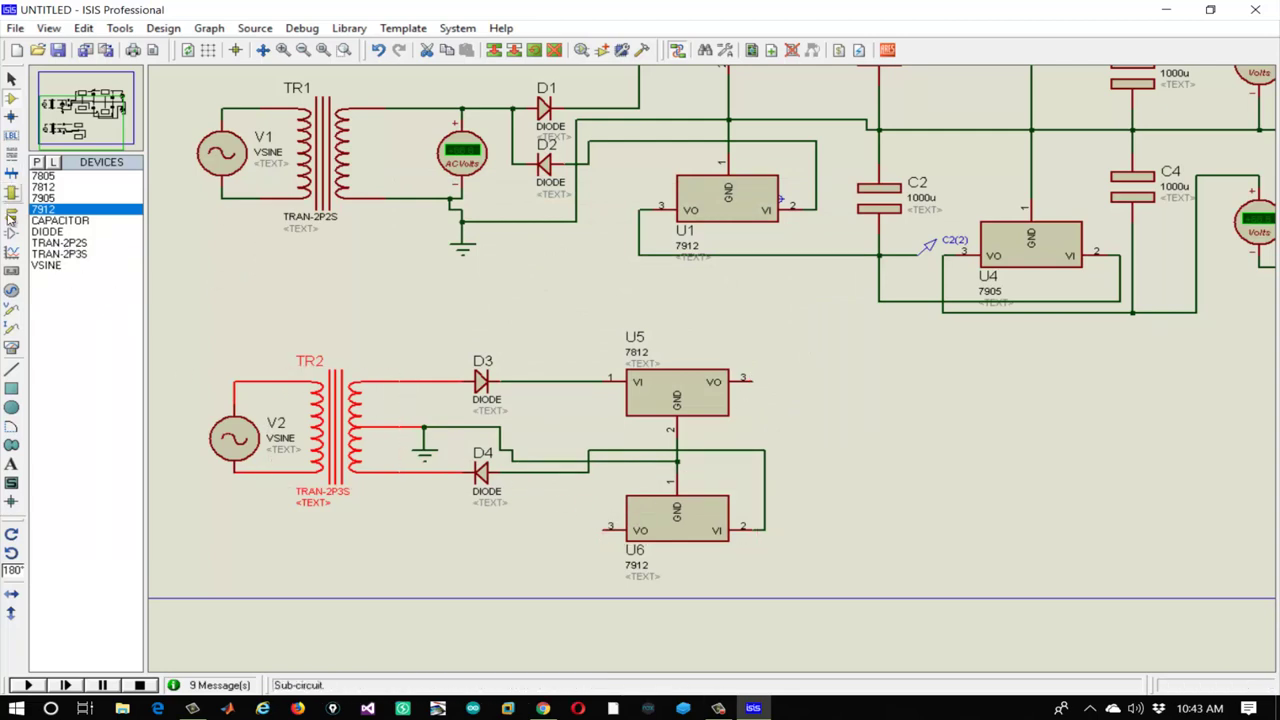
Place a capacitor beside the U5 7812 and wire it between U5's VO pin and the common ground node
left_click(48, 221)
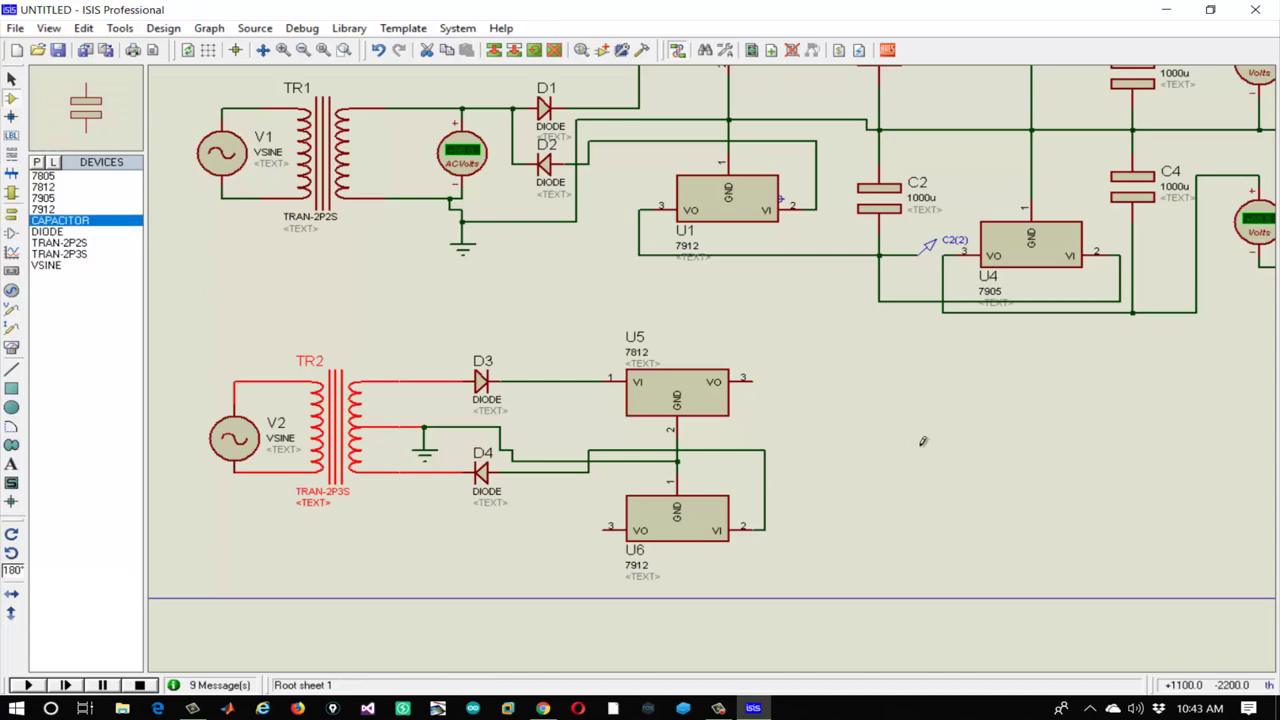
left_click(862, 425)
left_click(870, 429)
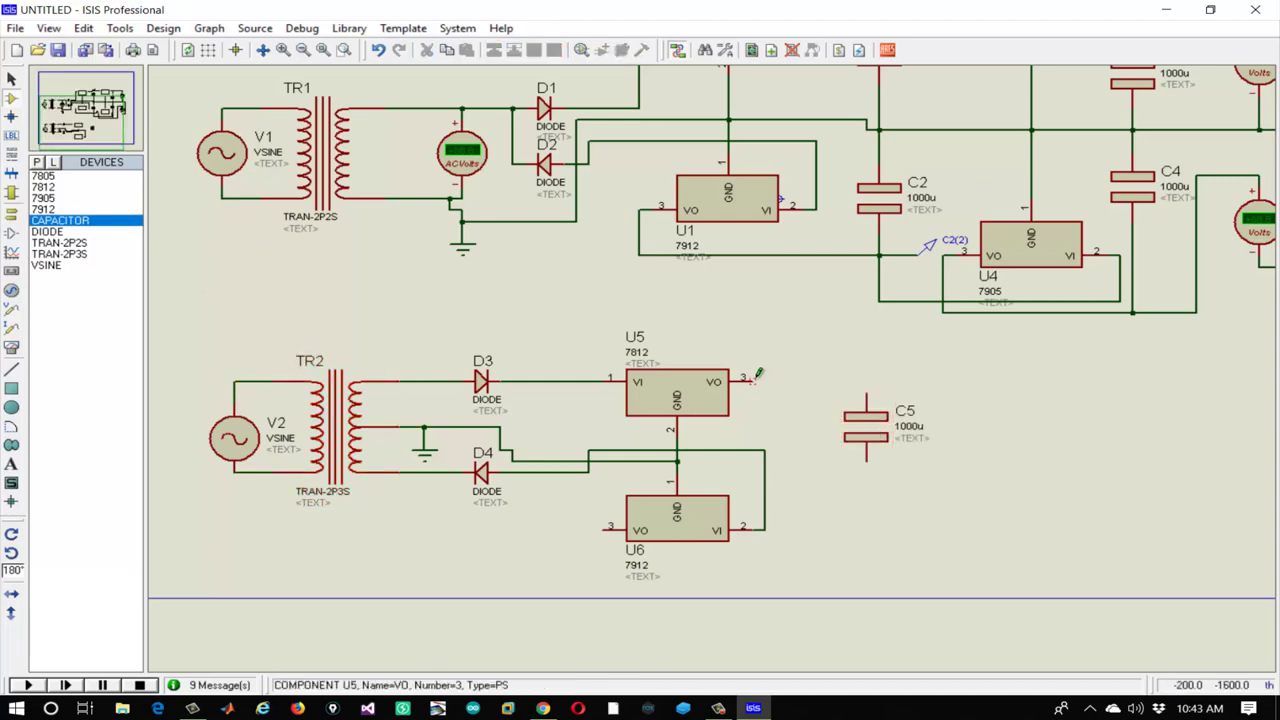
left_click(752, 380)
left_click(867, 391)
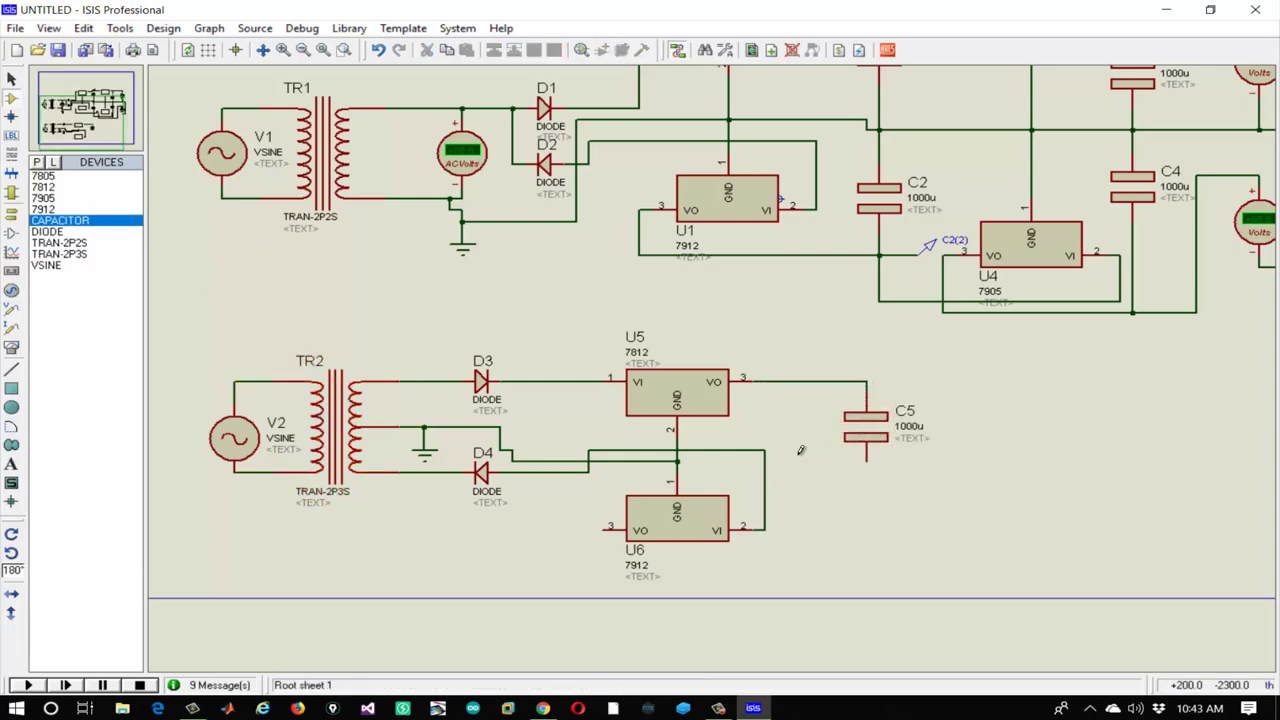
left_click(677, 460)
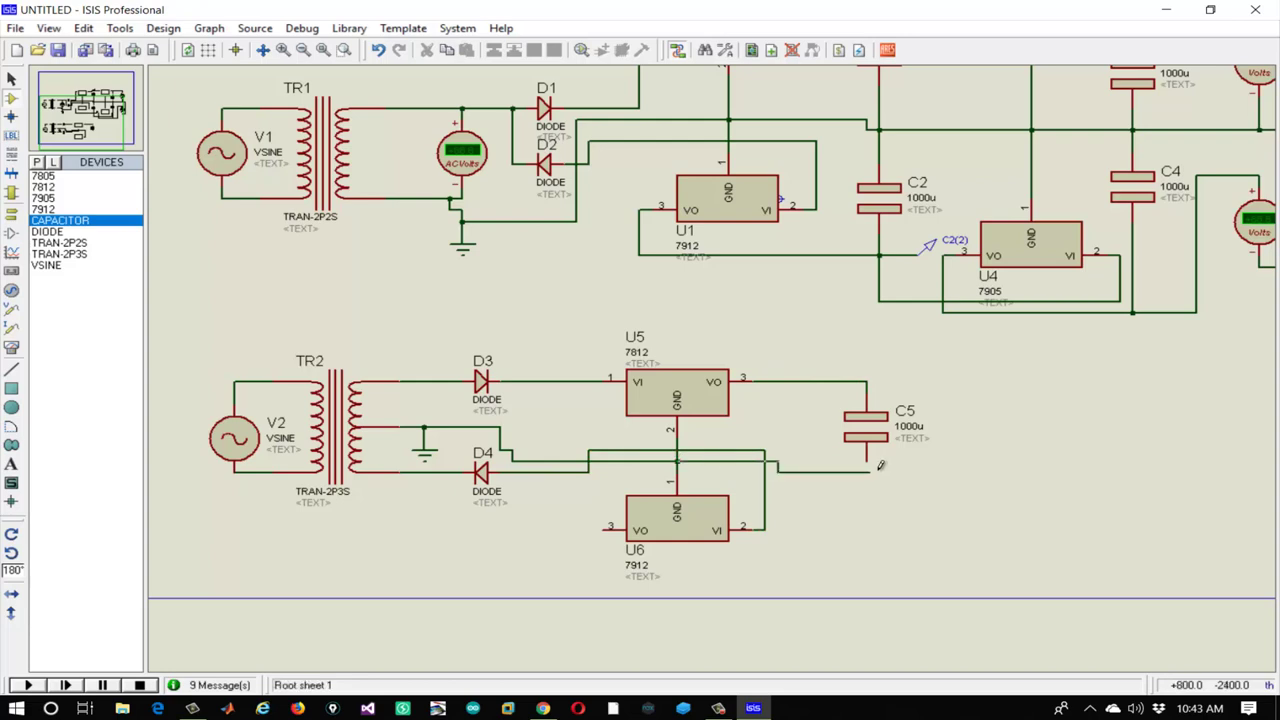
left_click(867, 459)
Place a second capacitor below C5 and wire it between the ground node and U6's VO pin
left_click(869, 505)
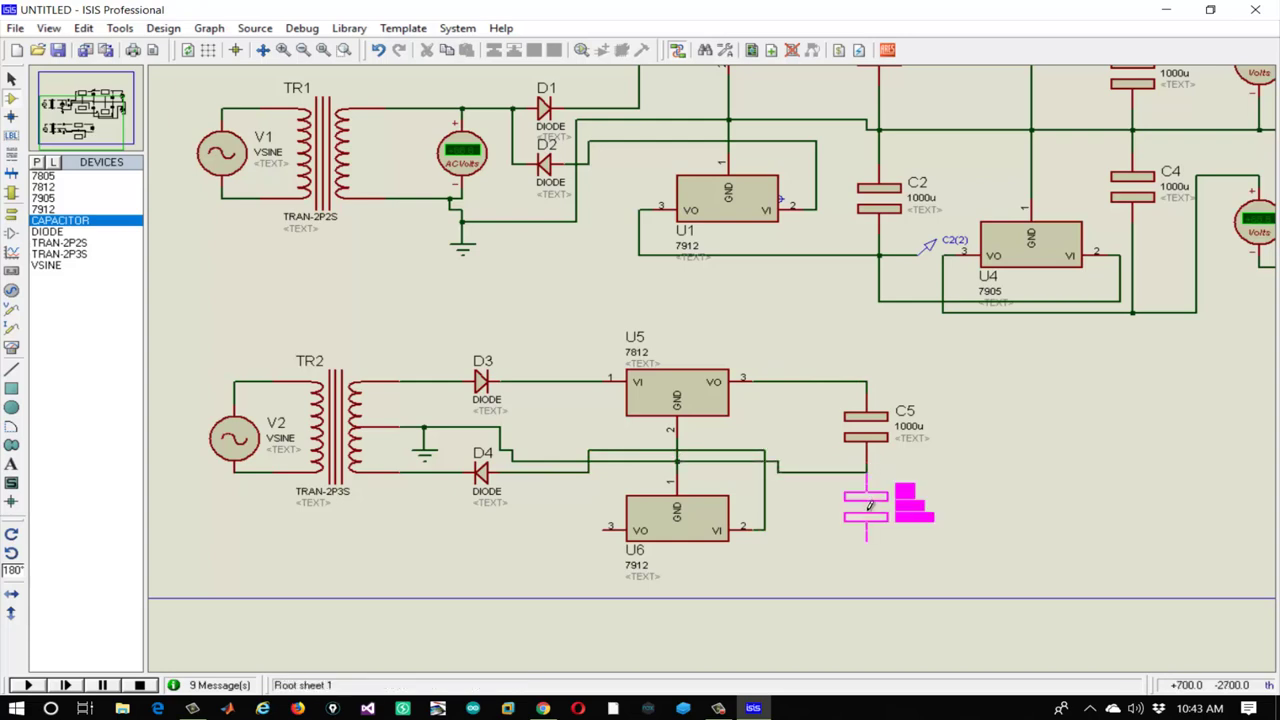
left_click(869, 530)
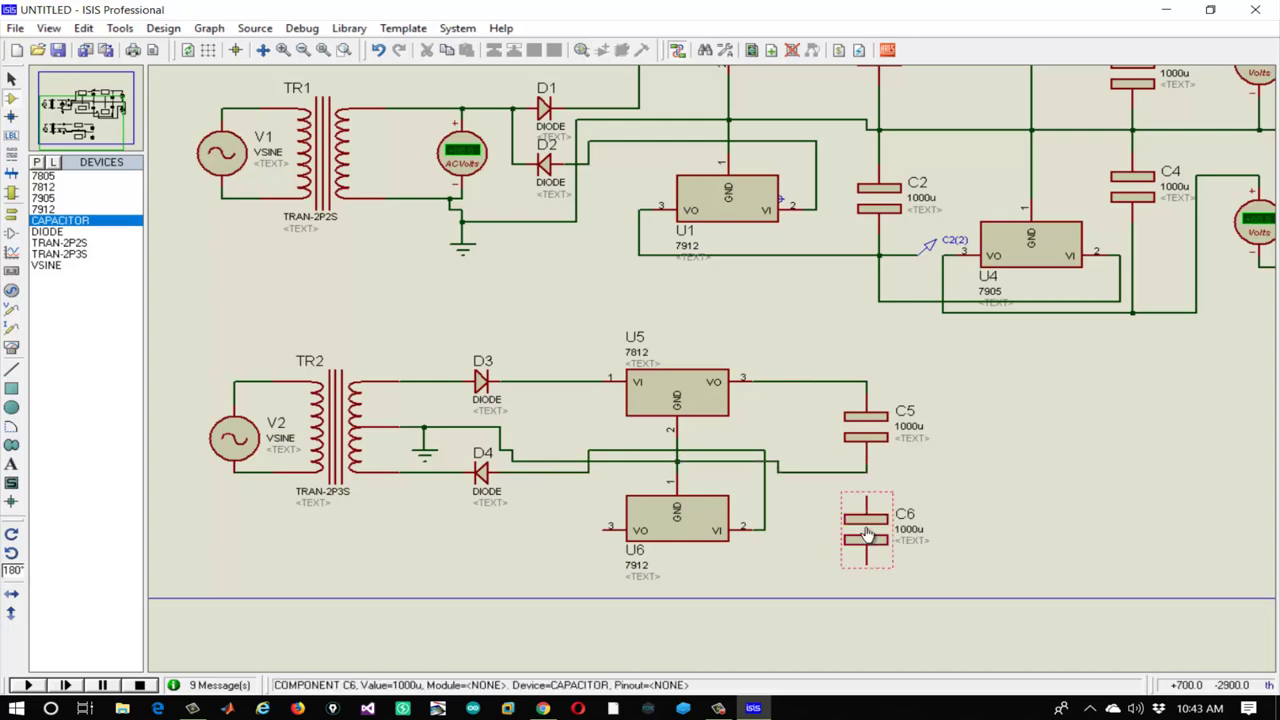
left_click(604, 525)
left_click(866, 562)
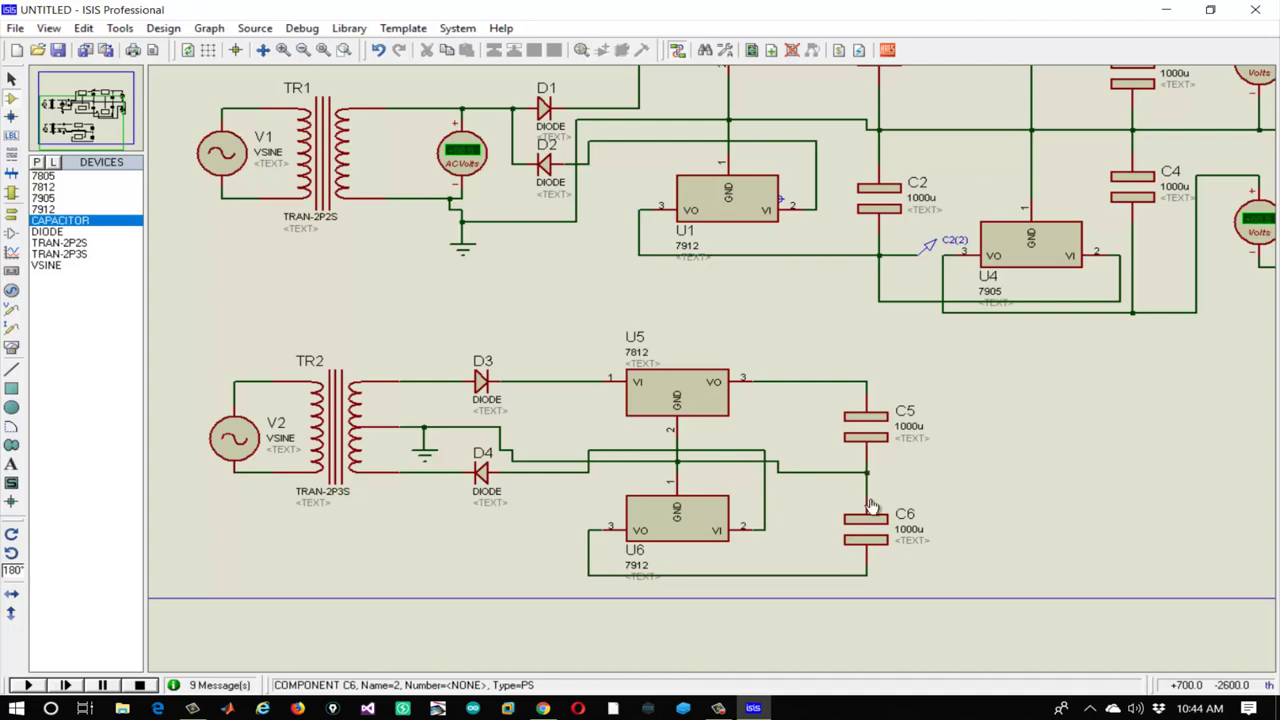
Attach voltage probes to C5's upper node and C6's lower node, and run the simulation briefly to check both outputs
left_click(11, 309)
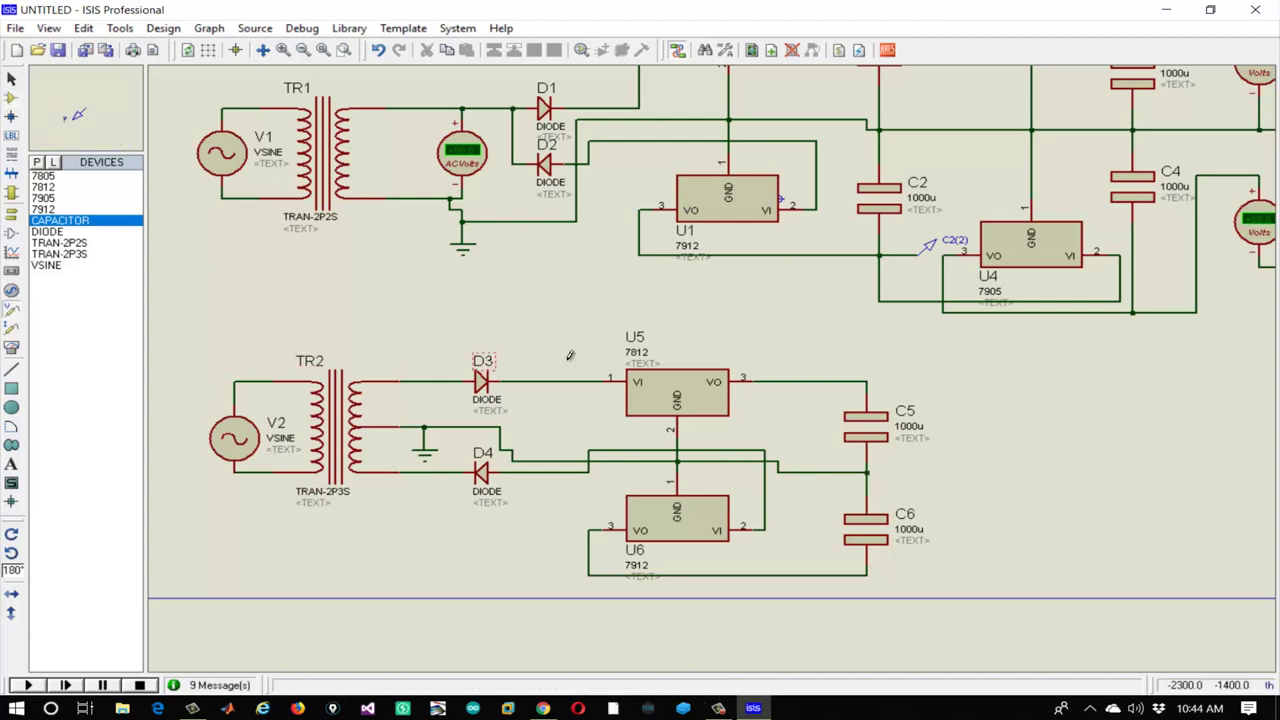
left_click(866, 382)
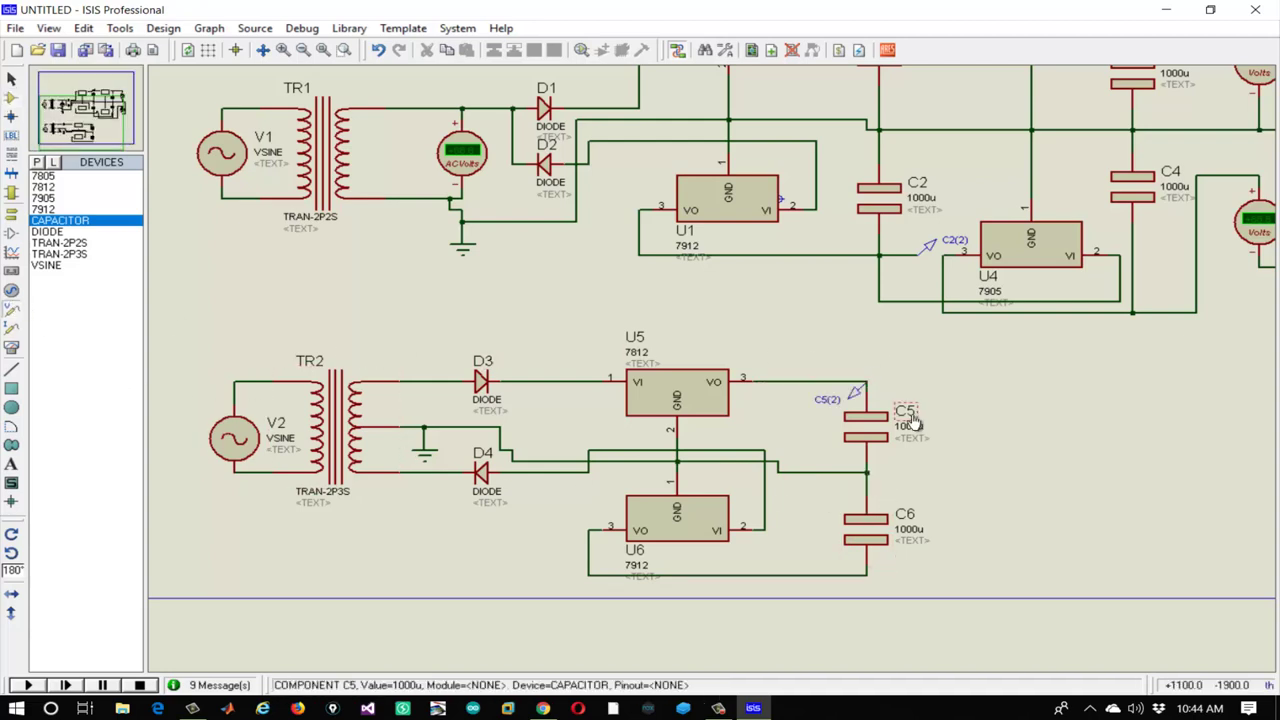
left_click(868, 572)
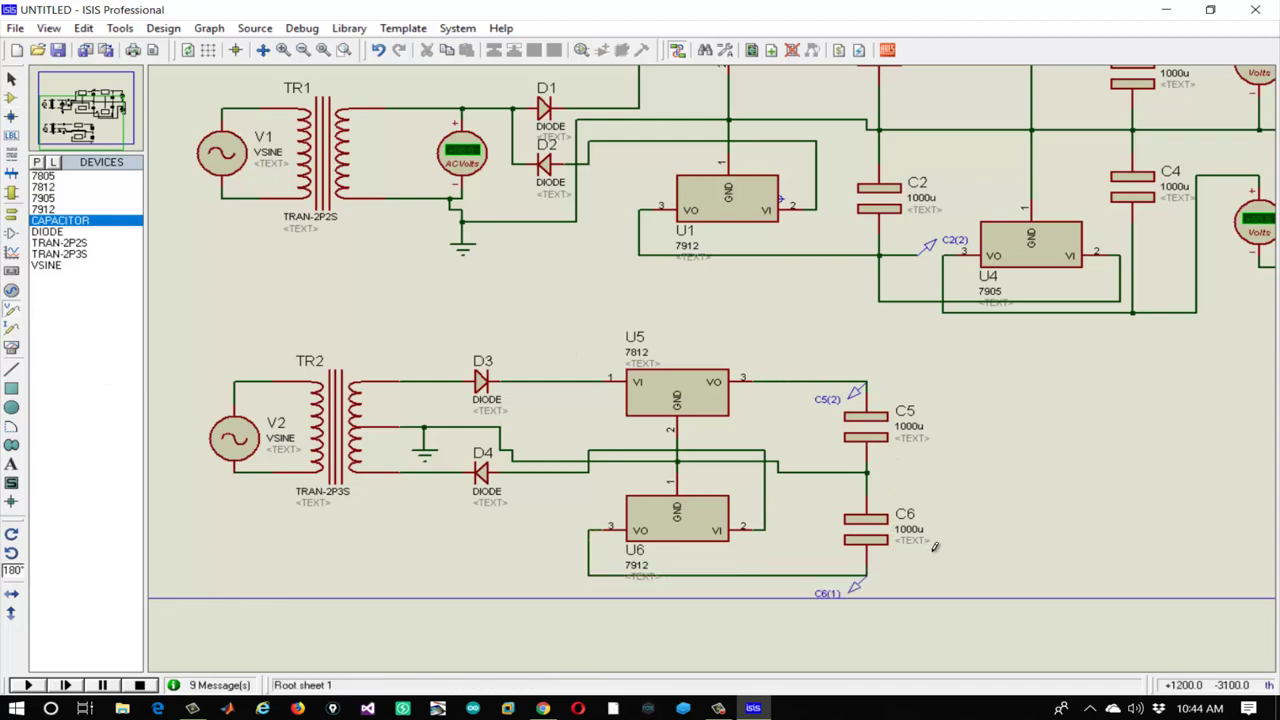
left_click(29, 686)
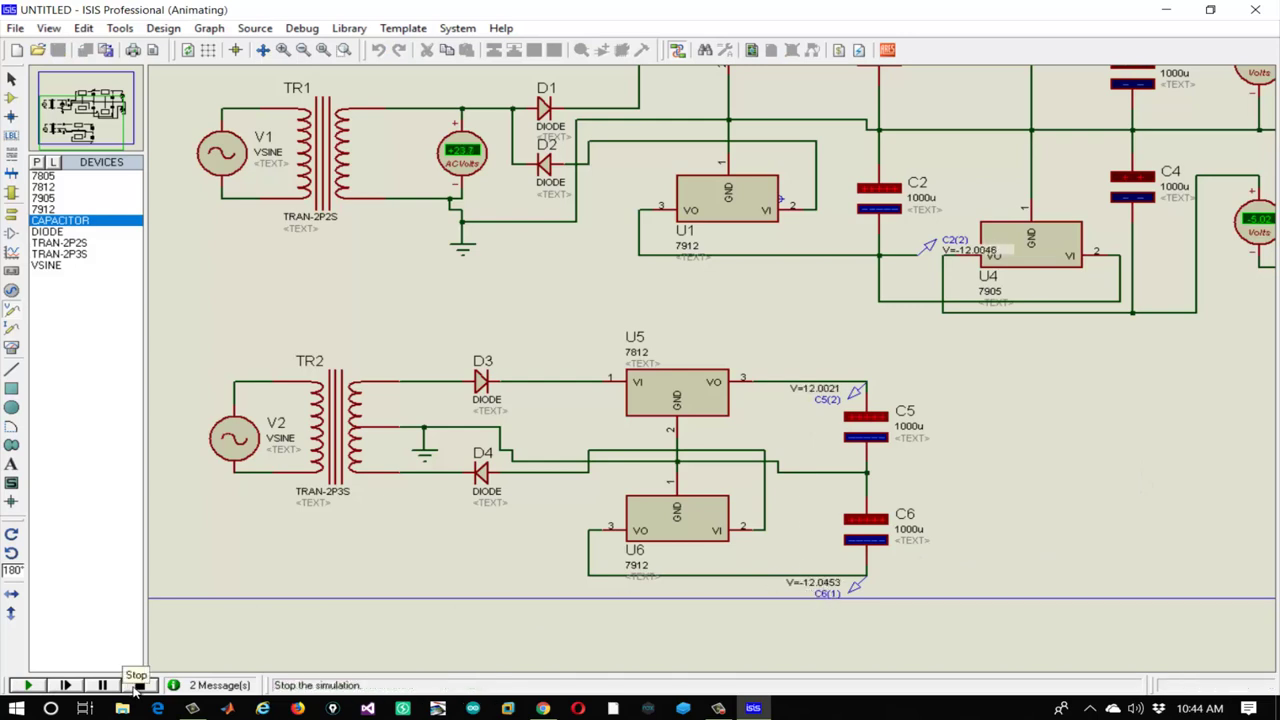
left_click(139, 685)
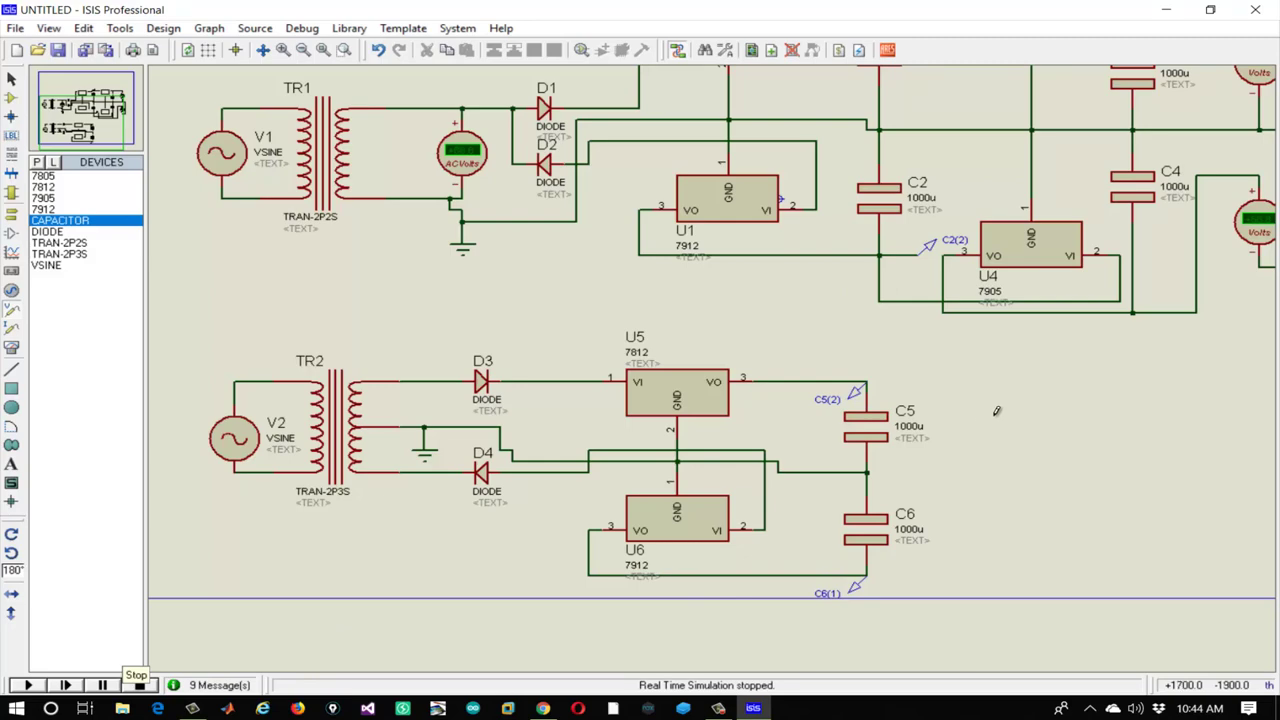
Place a 7805 regulator at 0° rotation beside C5, with its VI pin level with U5's output
left_click_drag(996, 410, 748, 334)
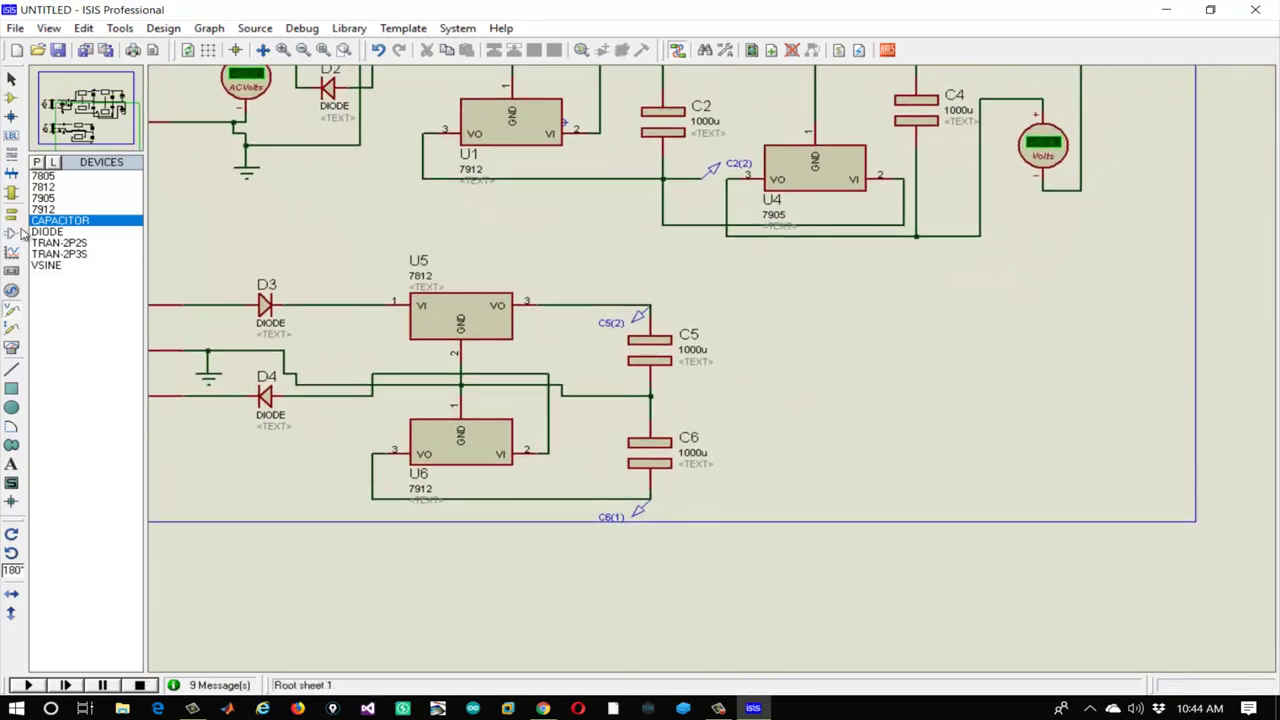
left_click(44, 176)
left_click(814, 305)
key("KP_Add")
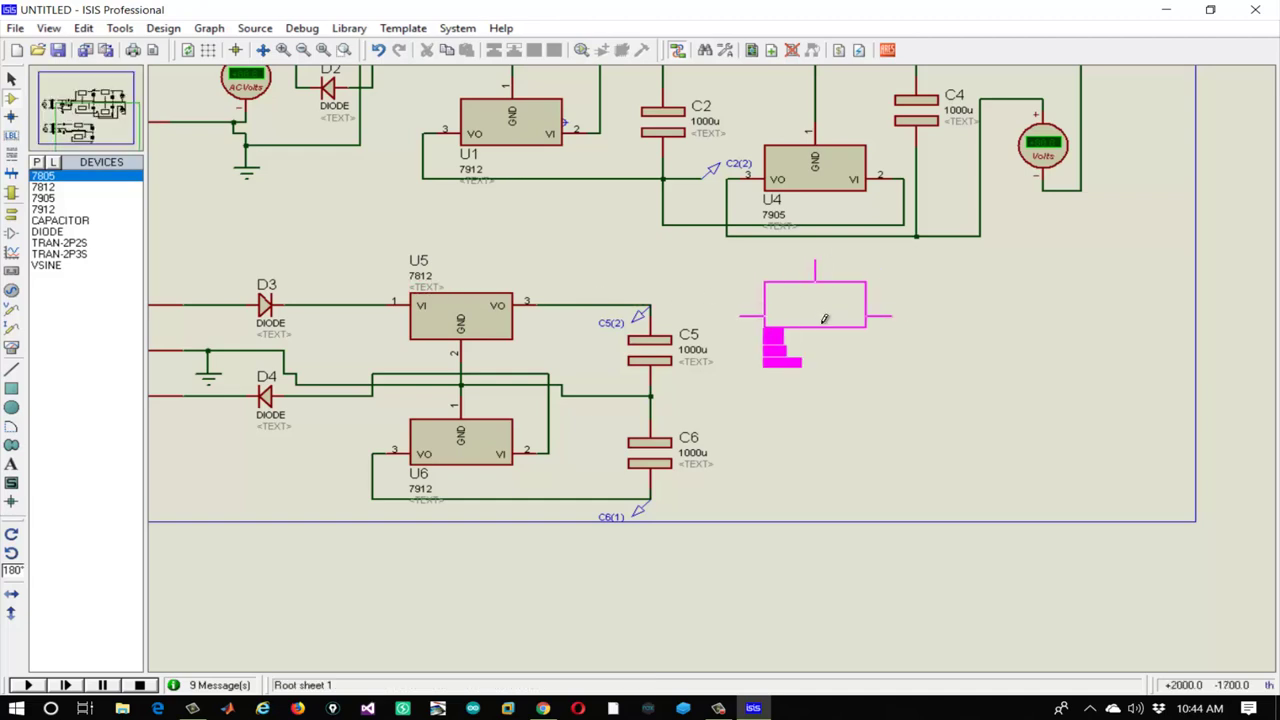
key("KP_Add")
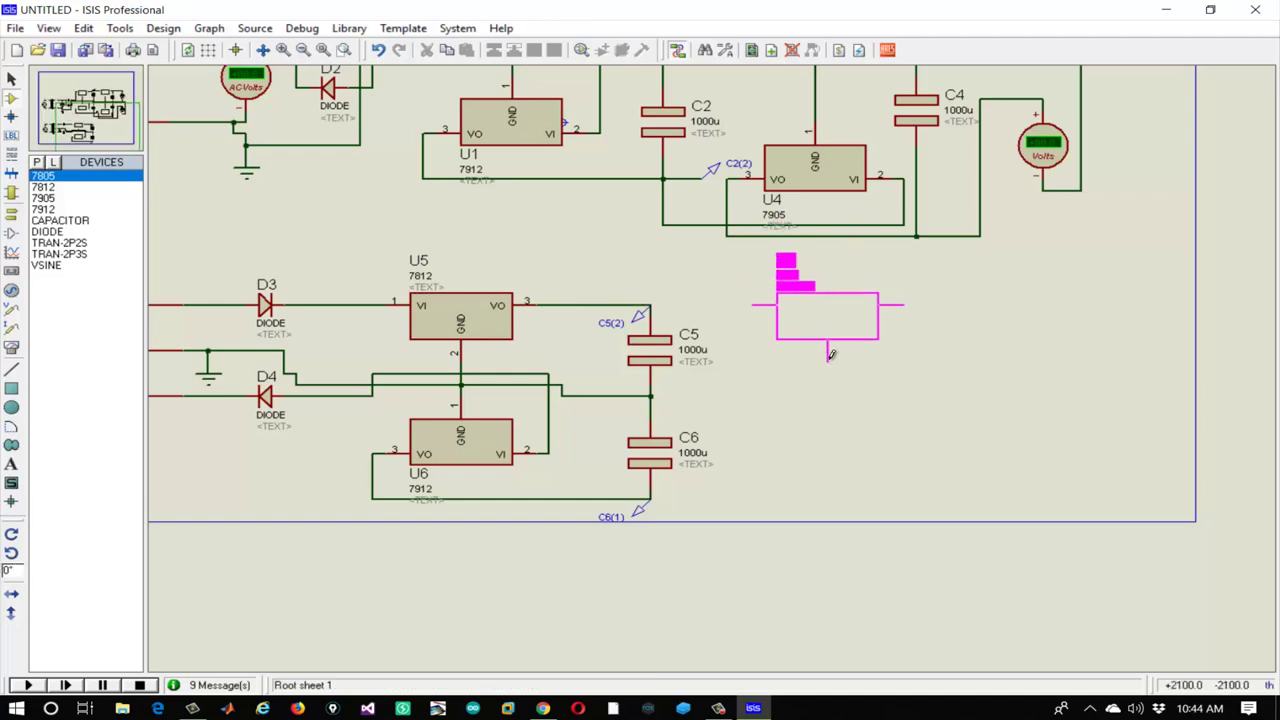
left_click(833, 355)
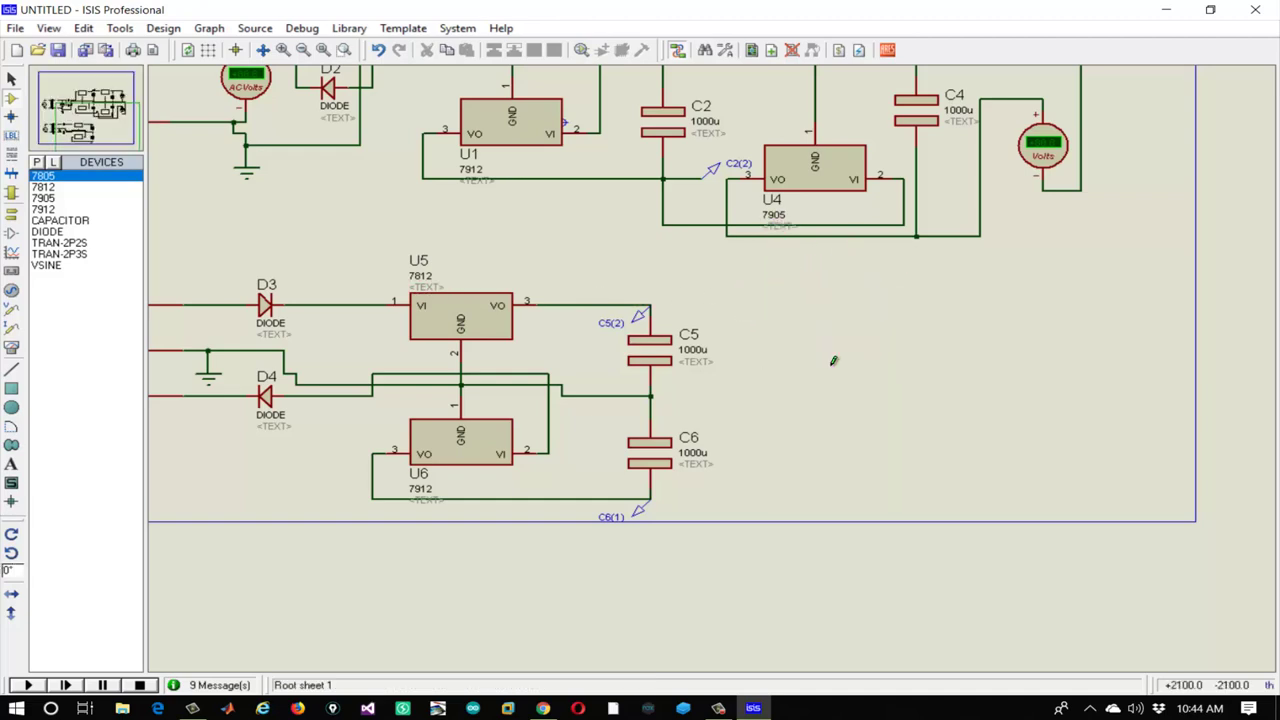
Place a 7905 regulator rotated 180° directly below U7 and wire the two GND pins together
left_click(45, 199)
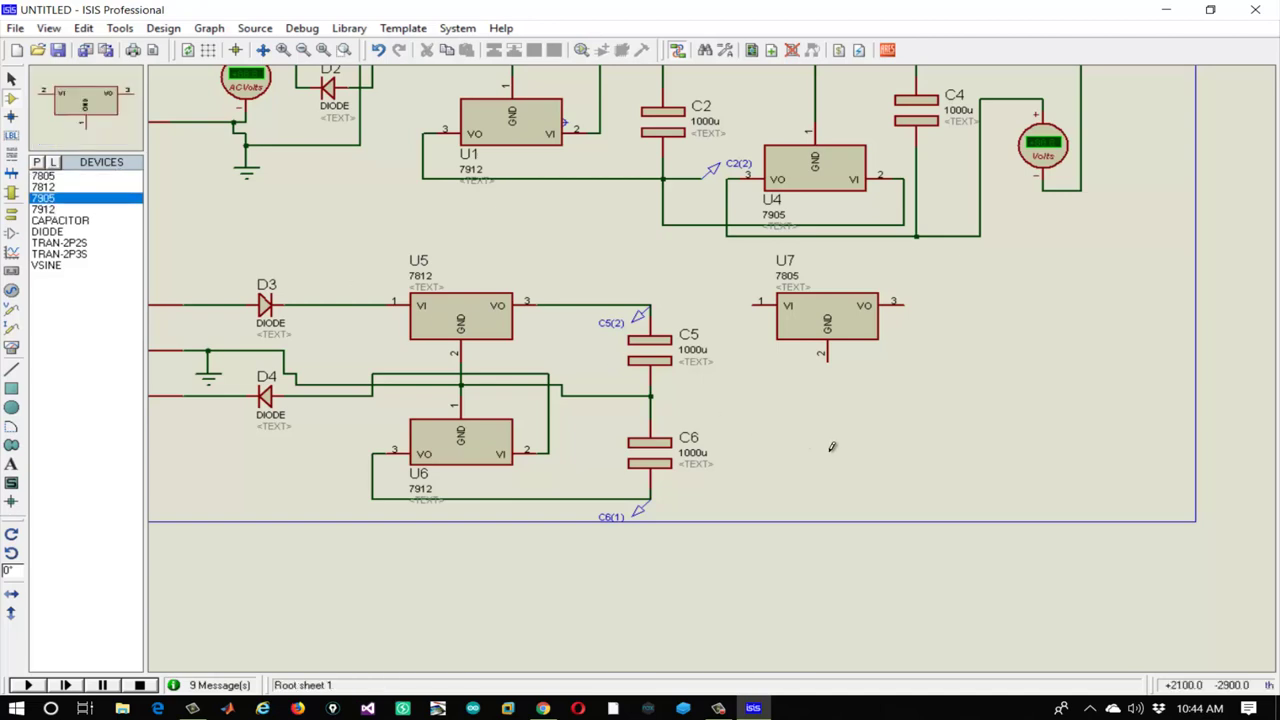
key("KP_Add")
key("KP_Add")
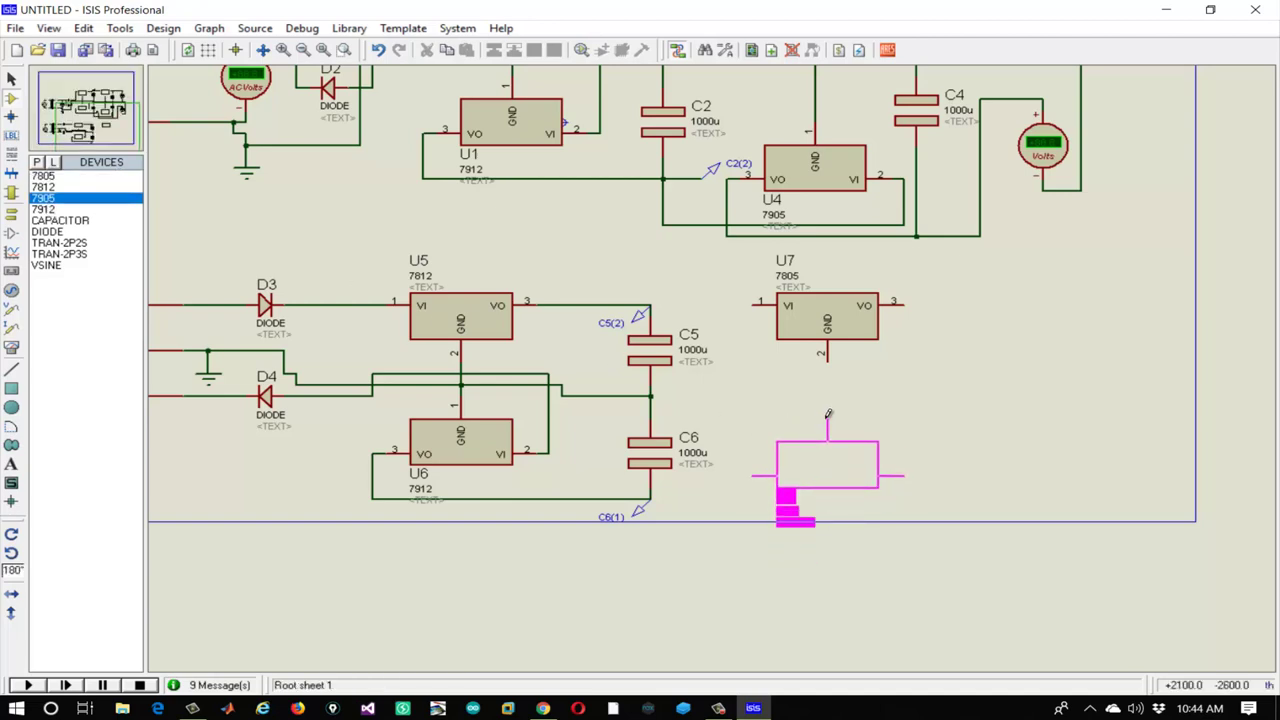
left_click(828, 413)
left_click(827, 358)
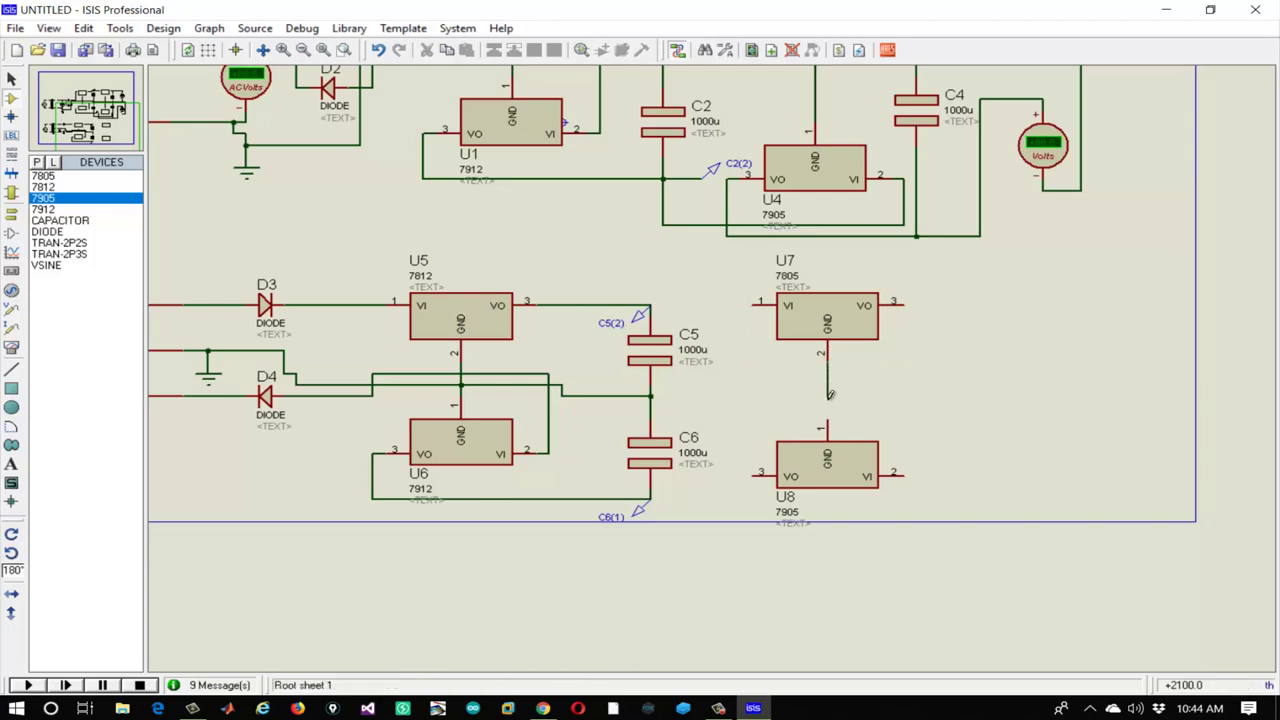
left_click(827, 424)
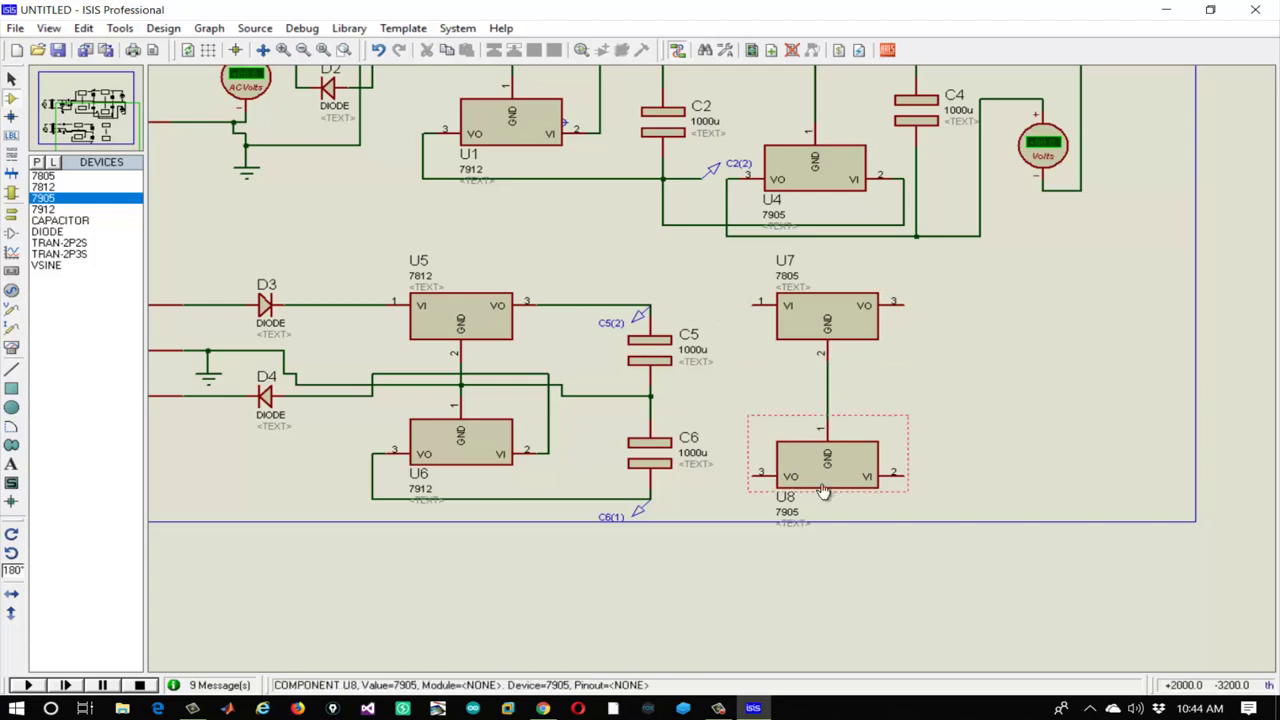
Wire C6's lower node to U8's VI pin and reroute that wire so it runs below U8
left_click(614, 497)
left_click(905, 475)
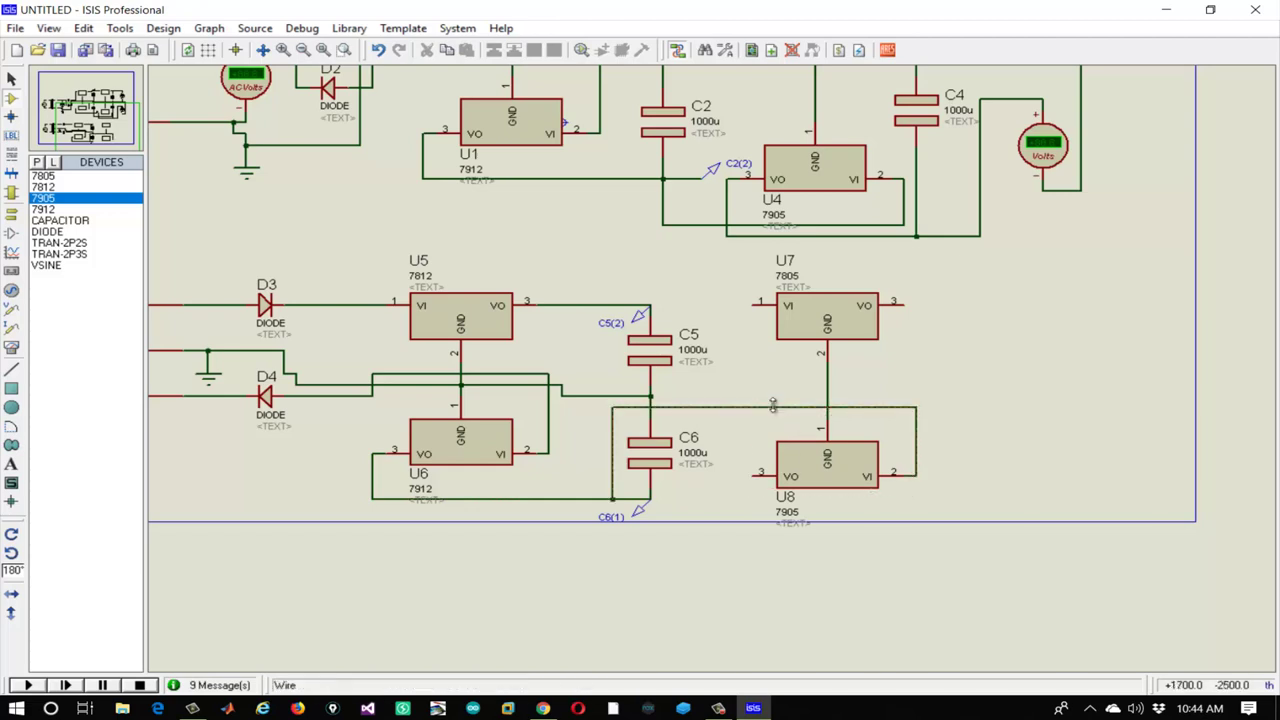
right_click(772, 405)
left_click(830, 407)
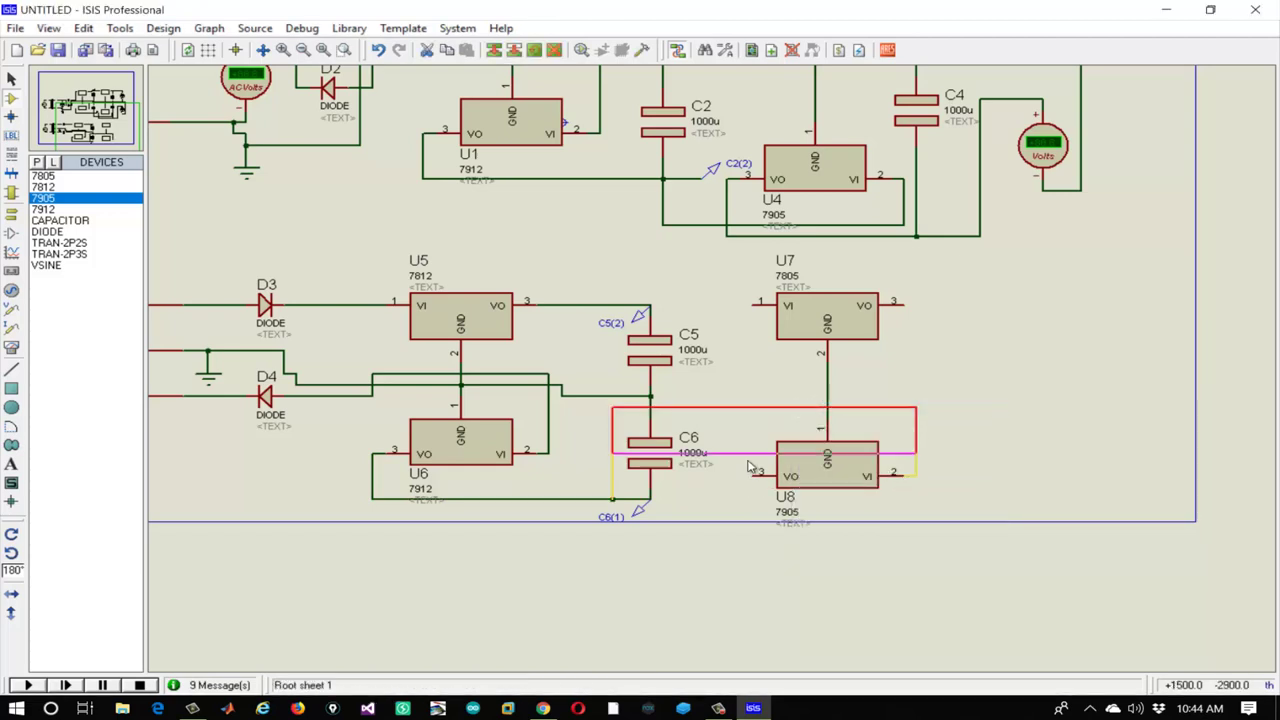
left_click(736, 510)
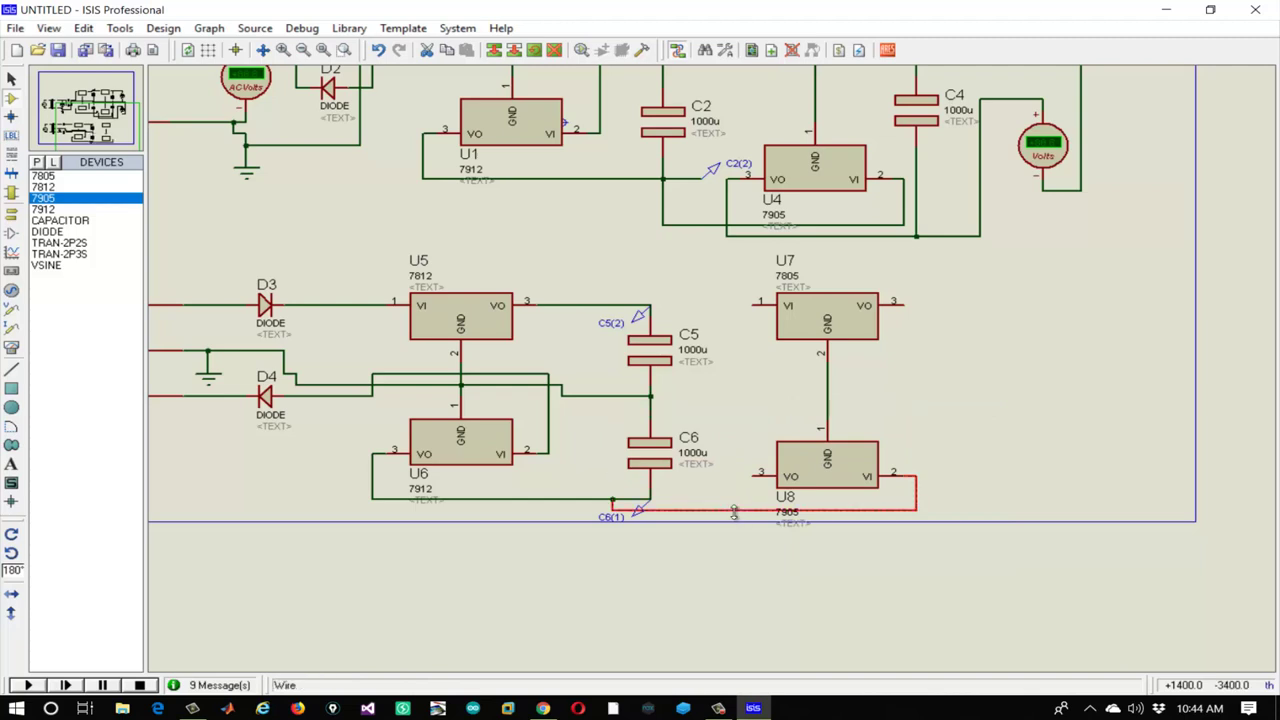
Connect the C5–C6 ground node to the U7–U8 GND wire, and wire U7's VI pin to C5's upper node
left_click(652, 395)
left_click(828, 395)
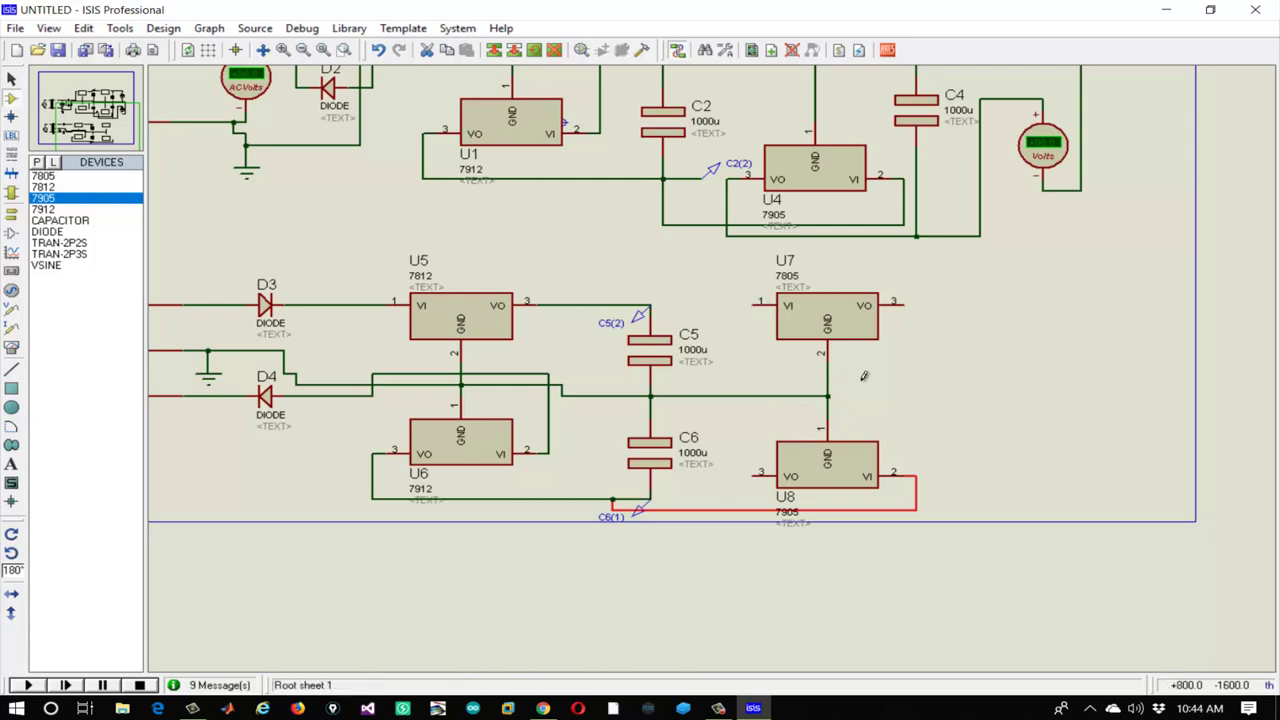
left_click(758, 302)
left_click(650, 303)
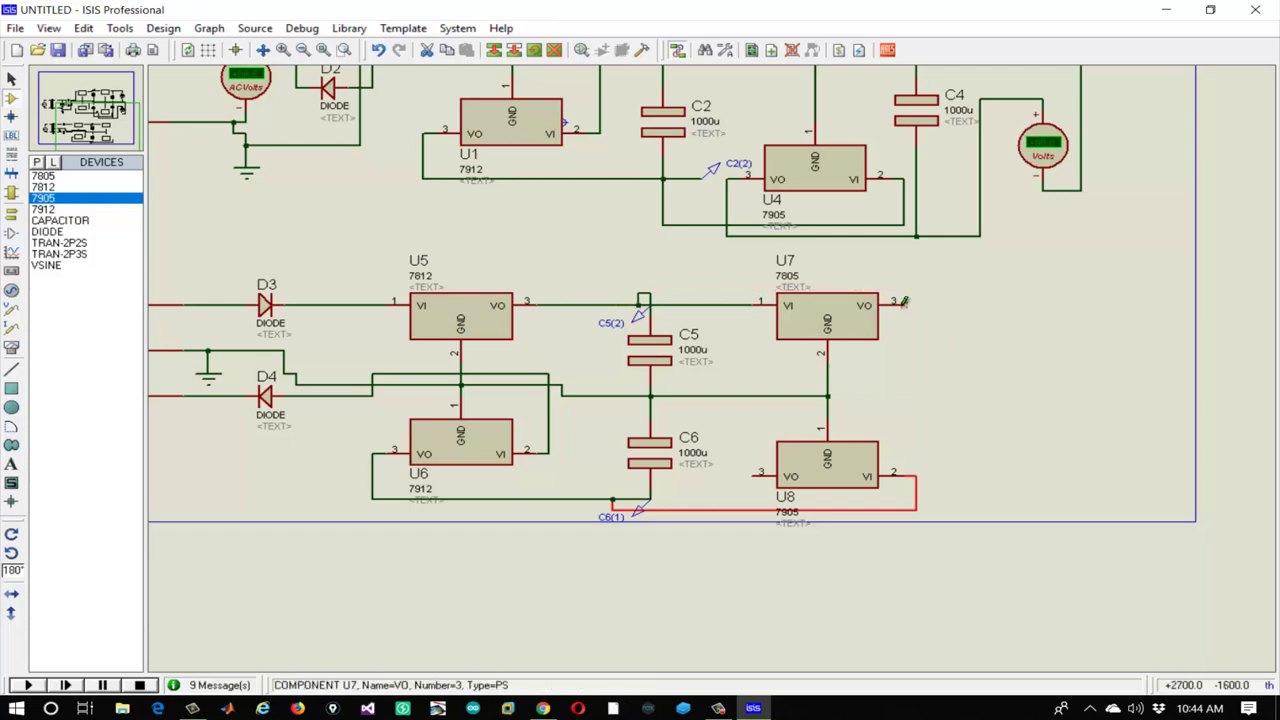
Place two capacitors one above the other beside U7 and U8, and join their facing pins to the common ground line
left_click(58, 220)
left_click(980, 341)
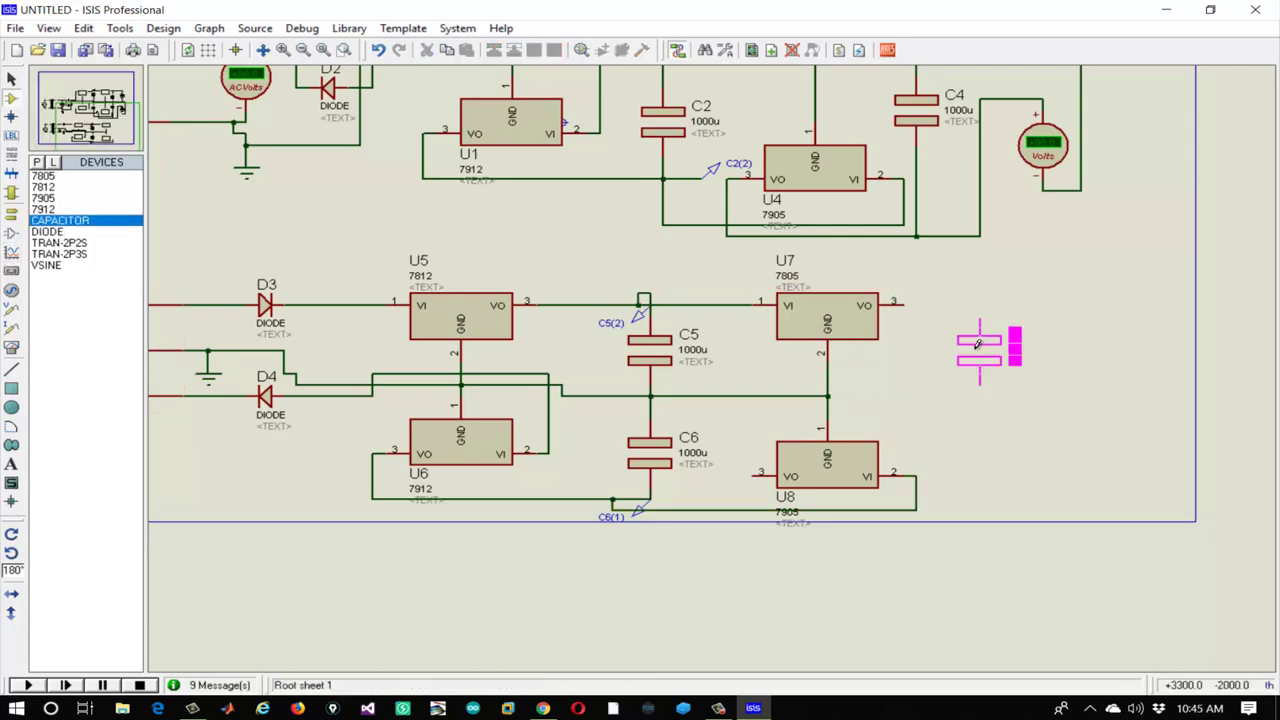
left_click(959, 346)
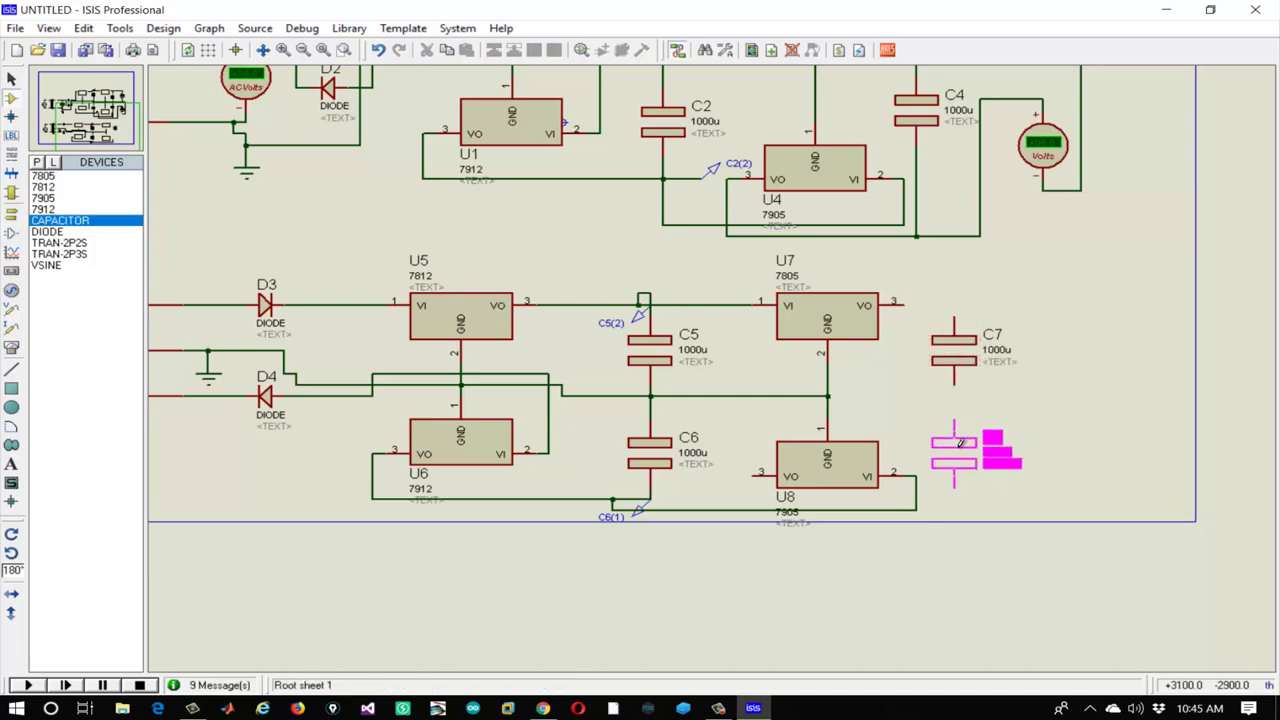
left_click(959, 445)
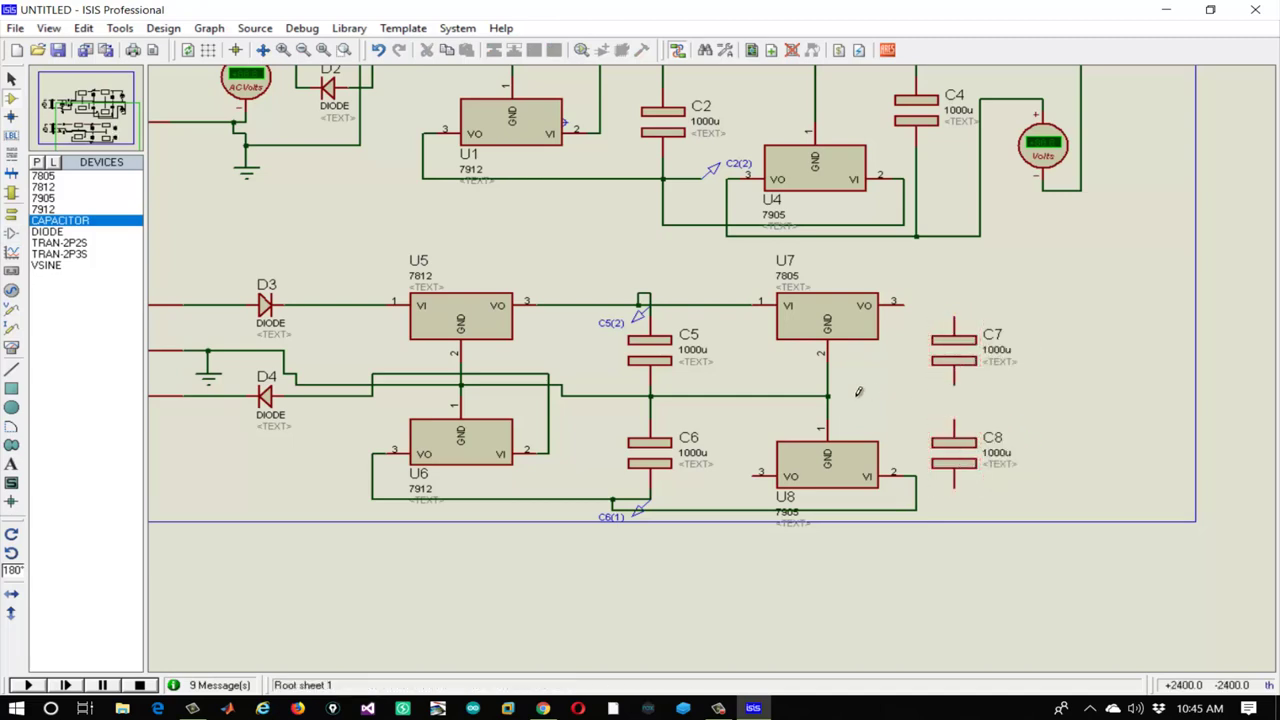
left_click(954, 423)
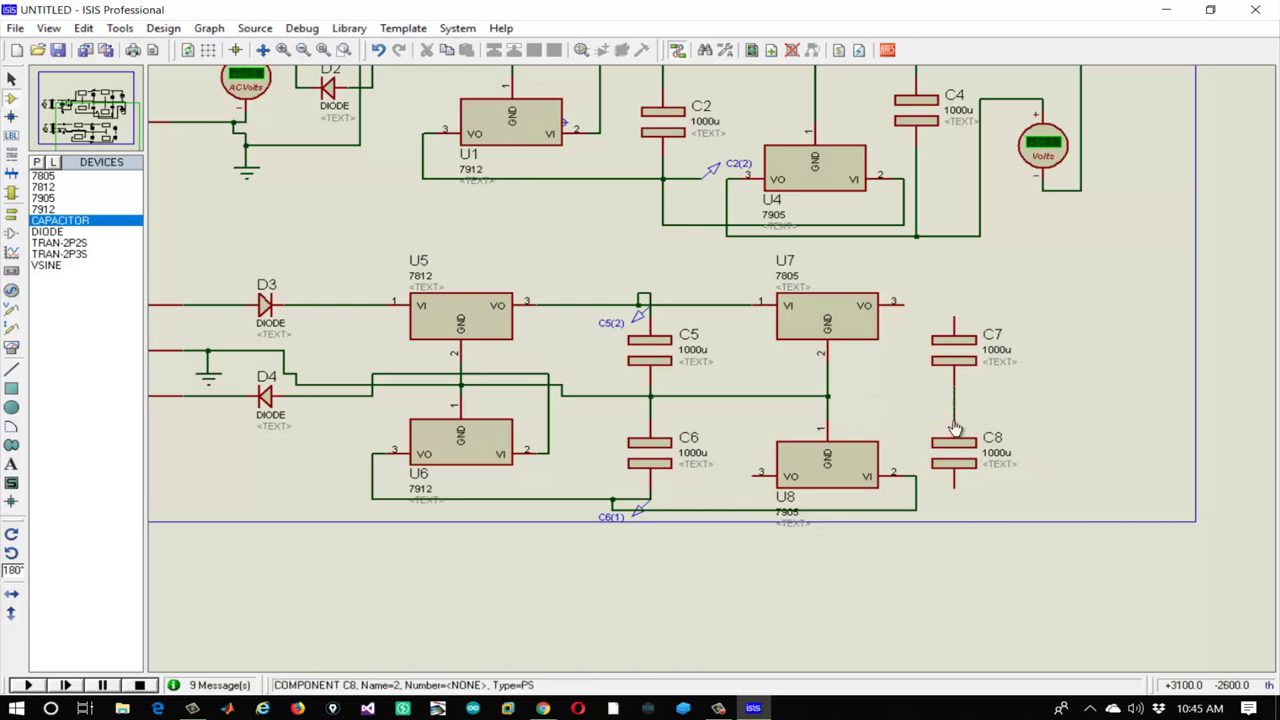
left_click(830, 396)
left_click(954, 407)
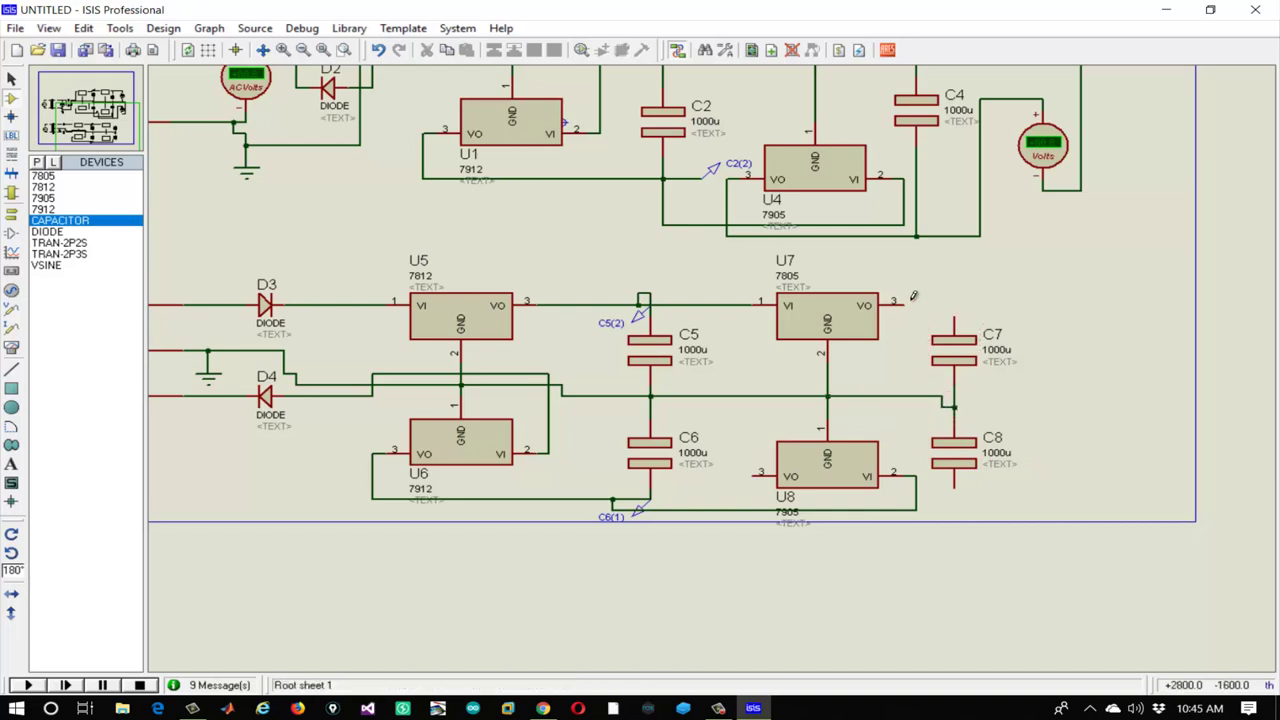
Wire U7's VO pin to C7's upper pin and U8's VO pin to C8's lower pin
left_click(902, 302)
left_click(954, 318)
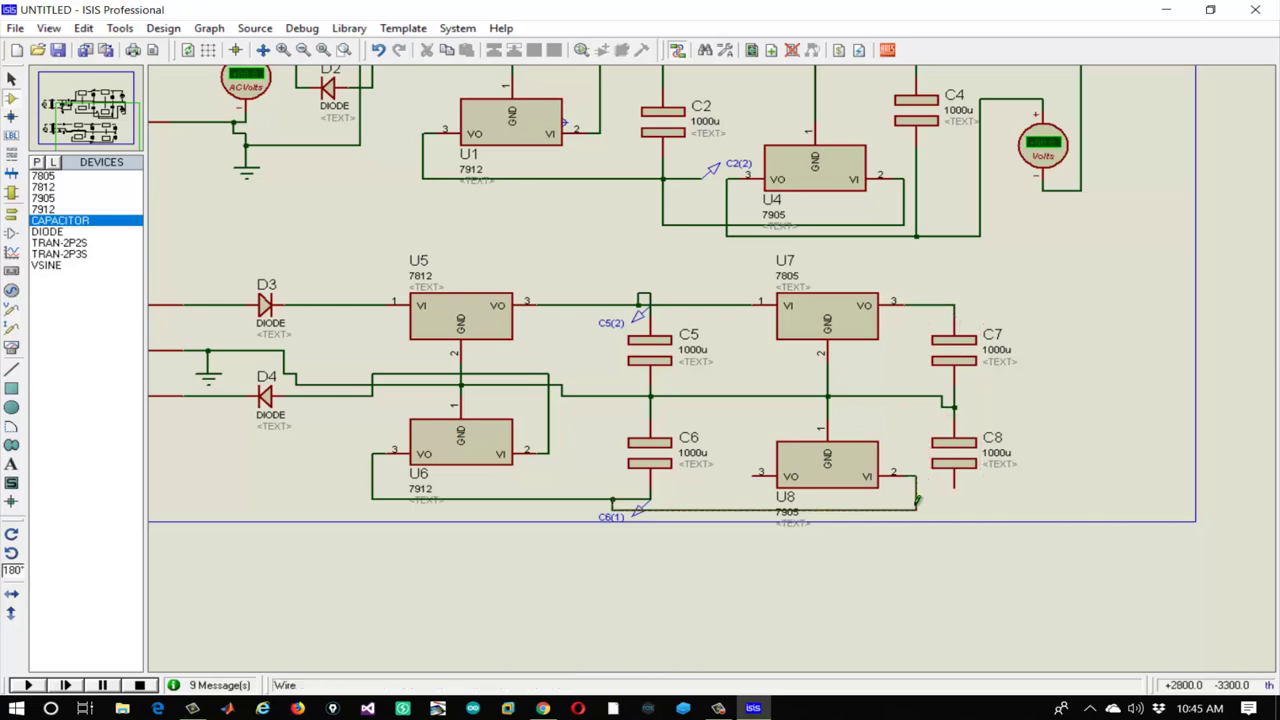
left_click(956, 485)
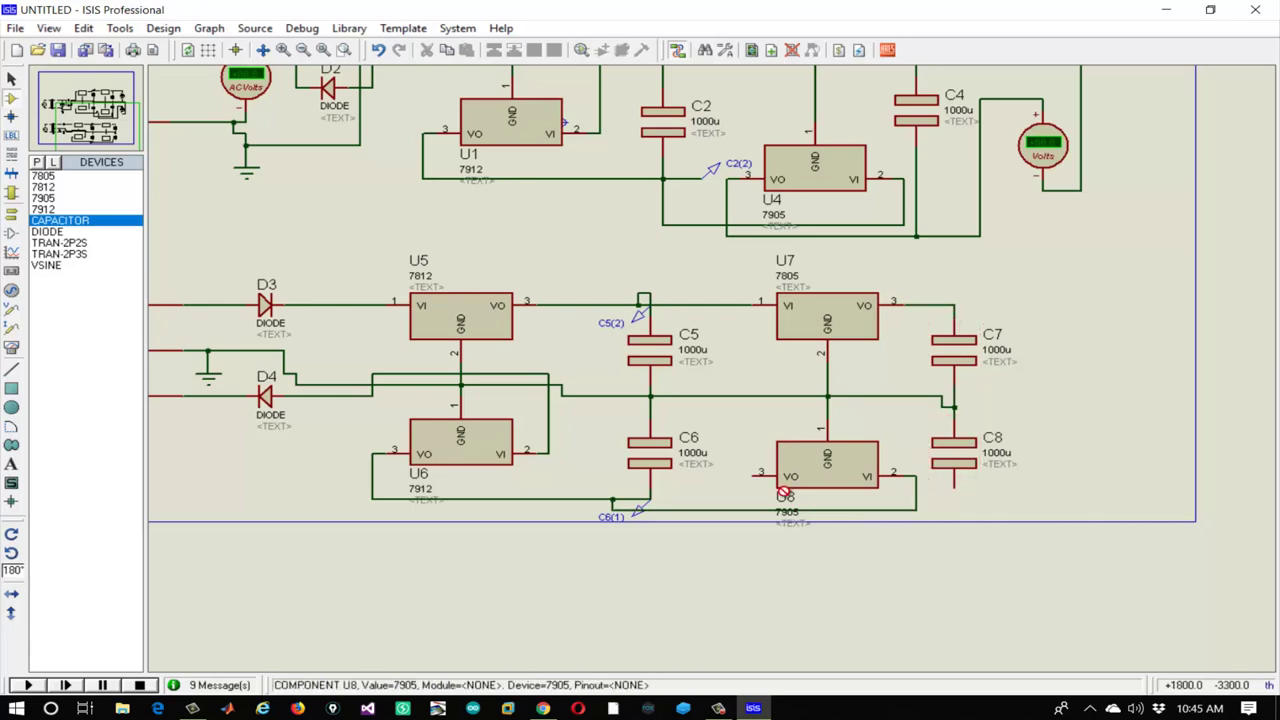
left_click(759, 473)
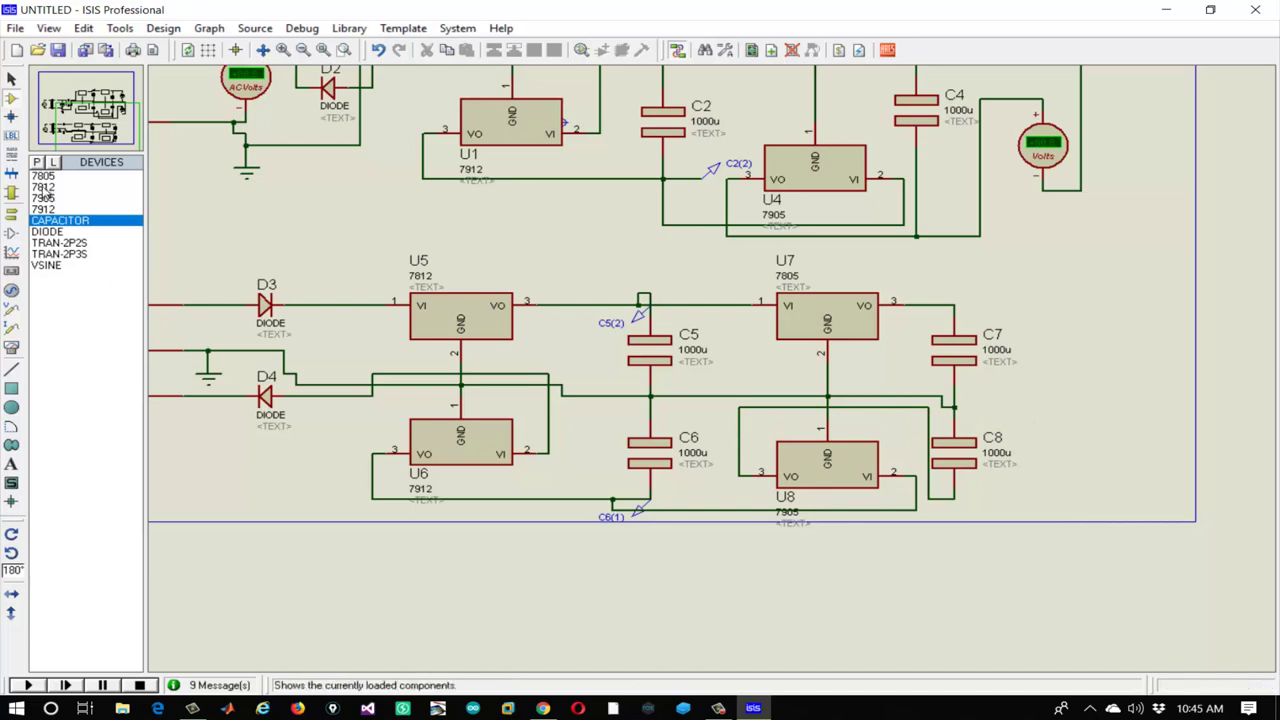
Place two DC voltmeters one above the other, beside C7 and C8
left_click(11, 346)
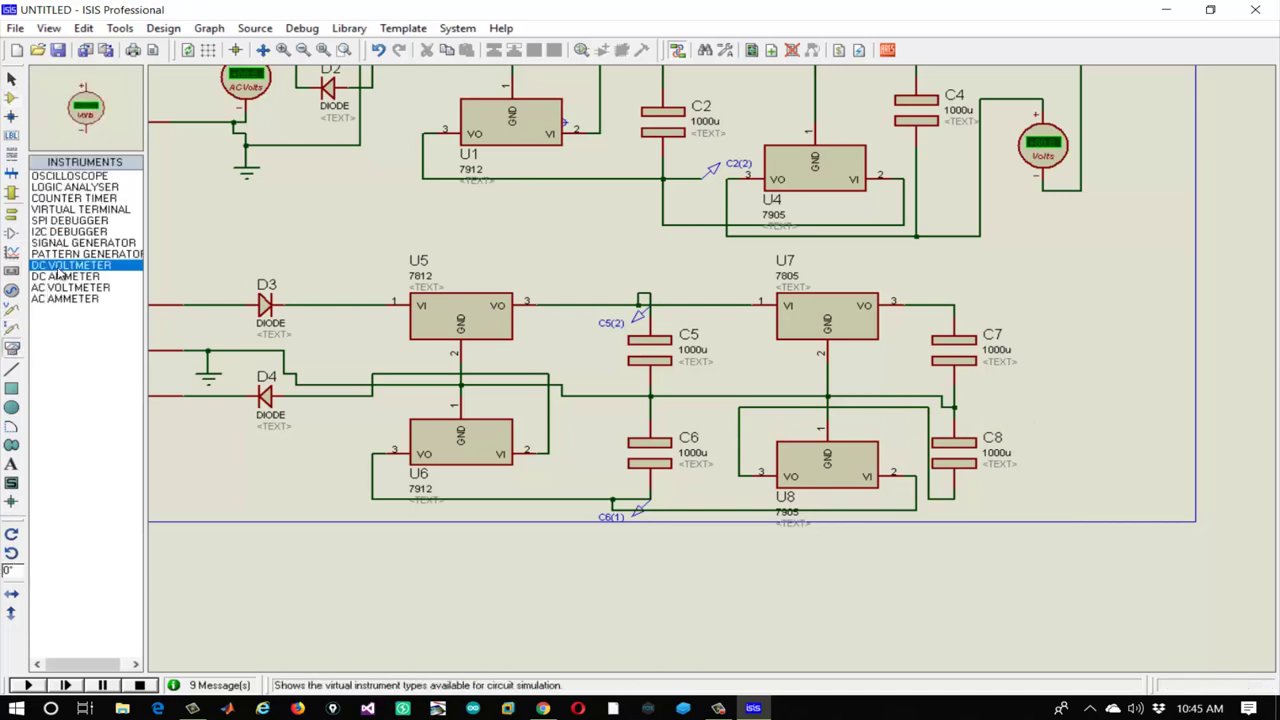
left_click(1081, 328)
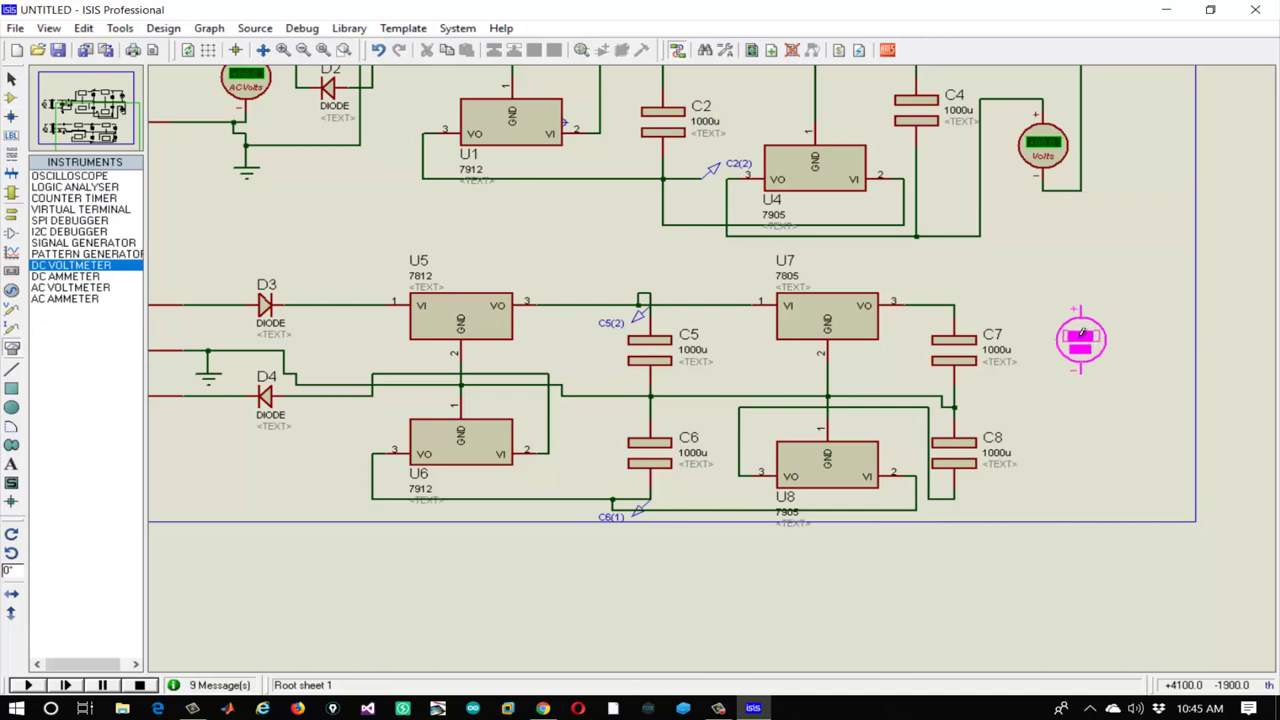
left_click(1081, 332)
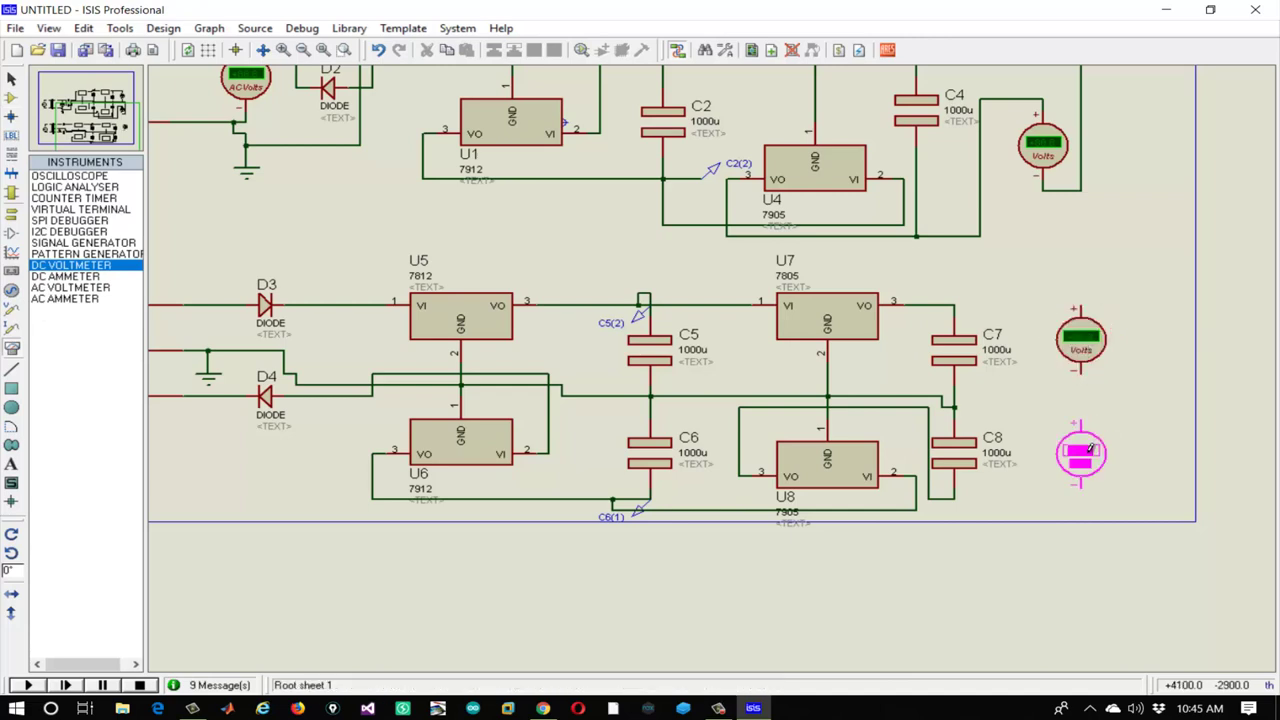
left_click(1081, 447)
Wire both new voltmeters' negative terminals to the C7–C8 ground node, and the upper meter's positive terminal to C7's upper node
left_click(1076, 492)
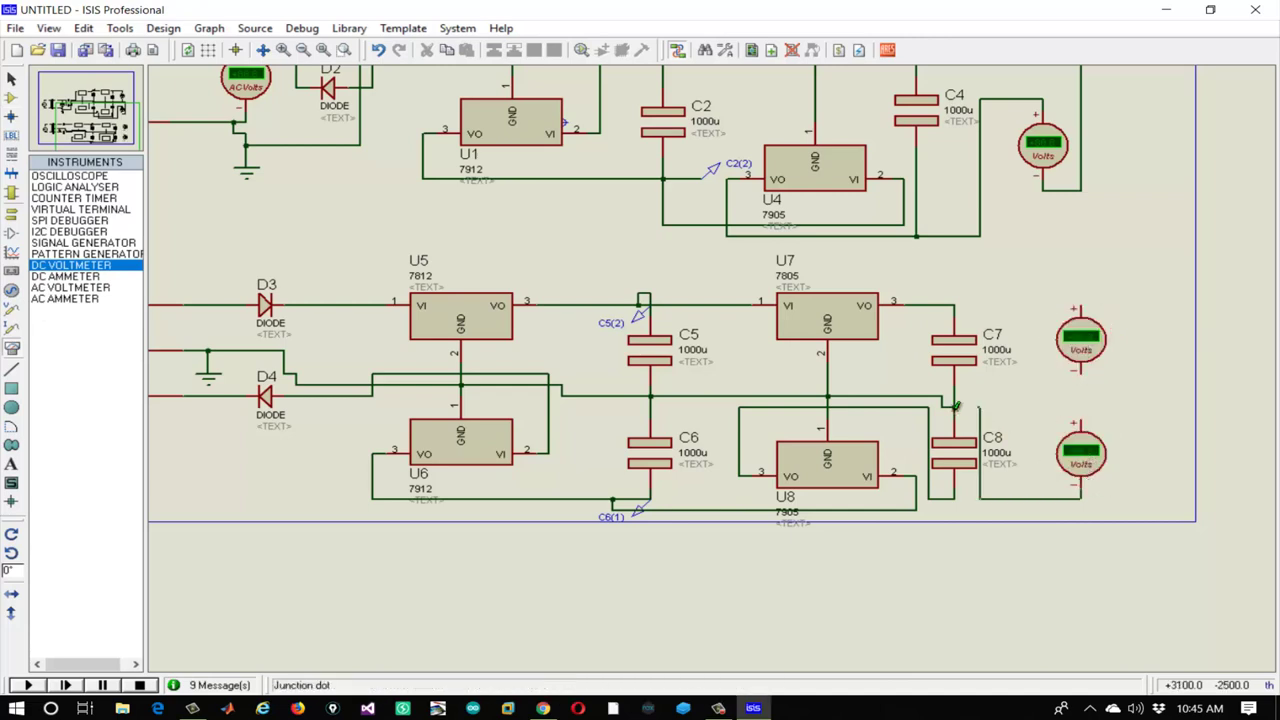
left_click(955, 410)
left_click(1080, 370)
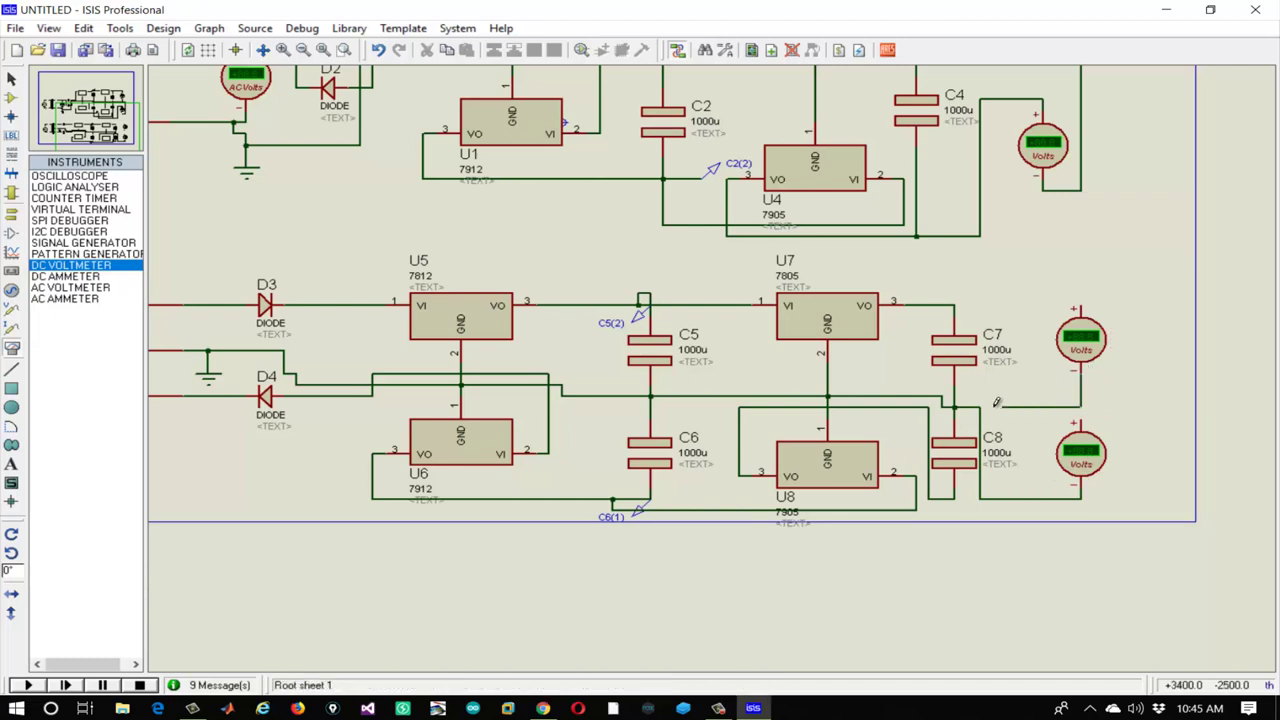
left_click(981, 407)
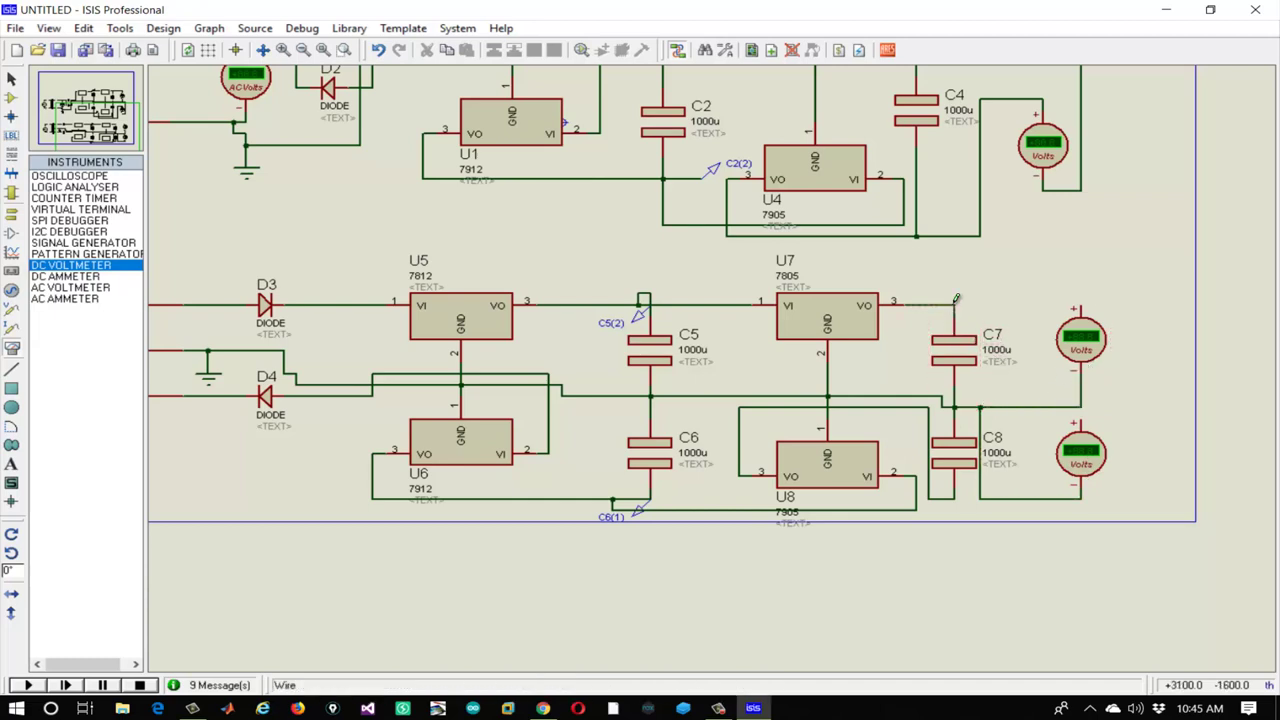
left_click(955, 296)
left_click(1076, 310)
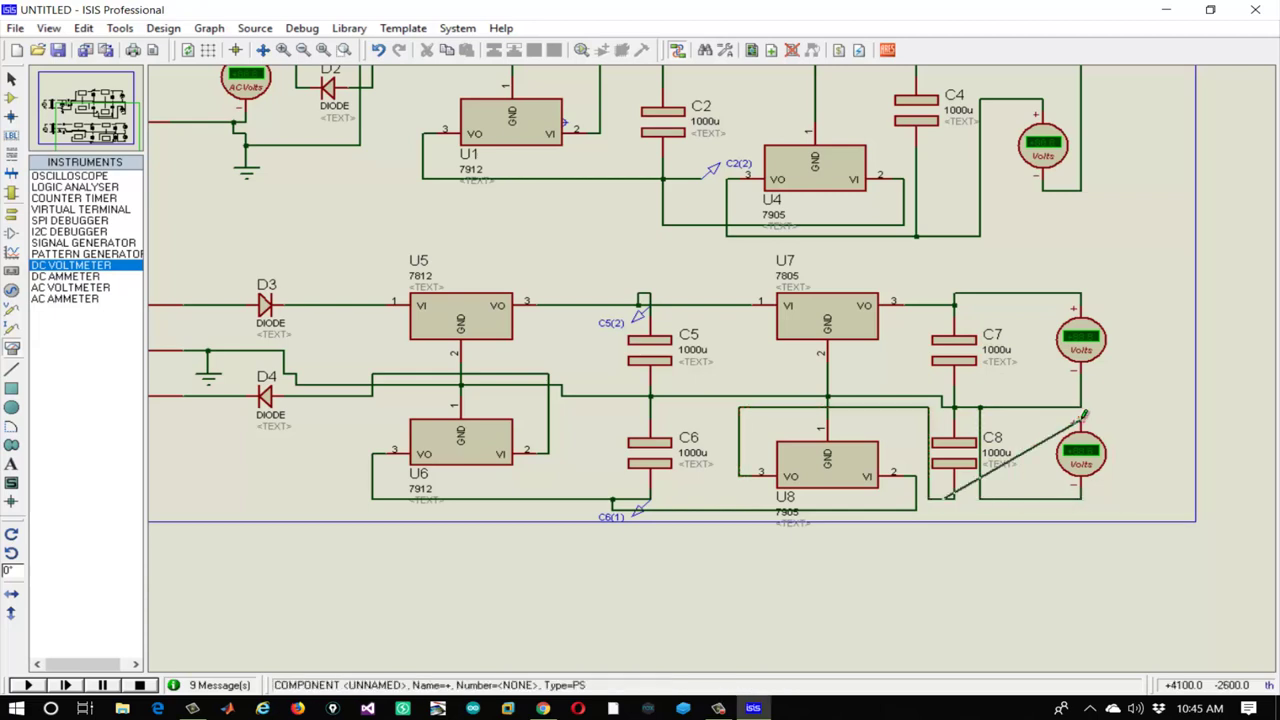
Wire C8's lower node to the lower voltmeter's positive terminal and reroute the diagonal wire squarely around the meter
left_click(1106, 490)
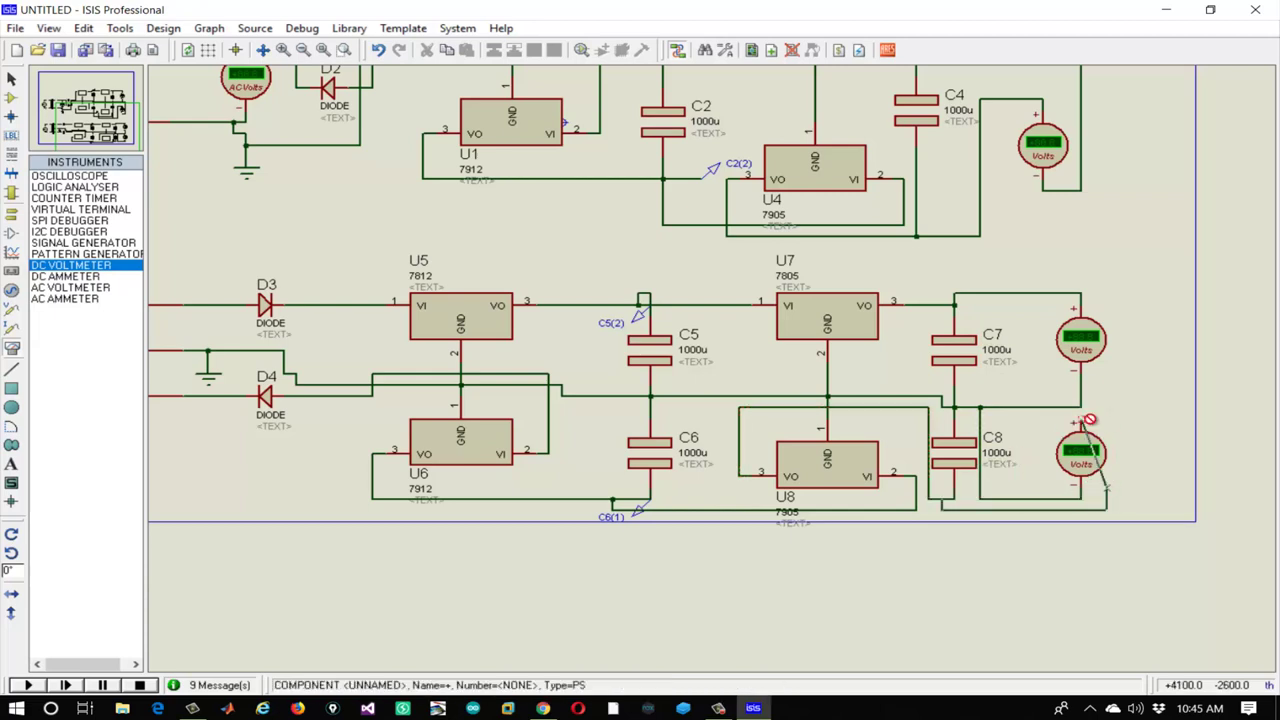
key("Escape")
left_click(1078, 422)
right_click(1108, 473)
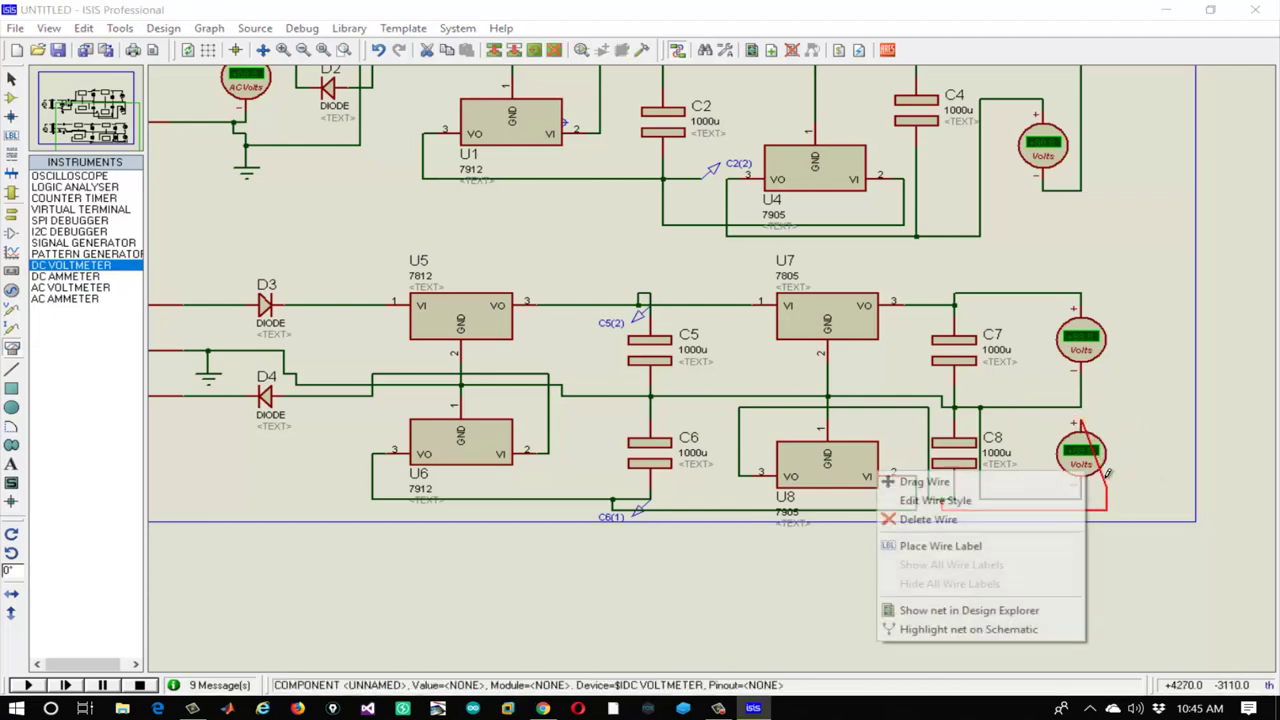
left_click(1080, 480)
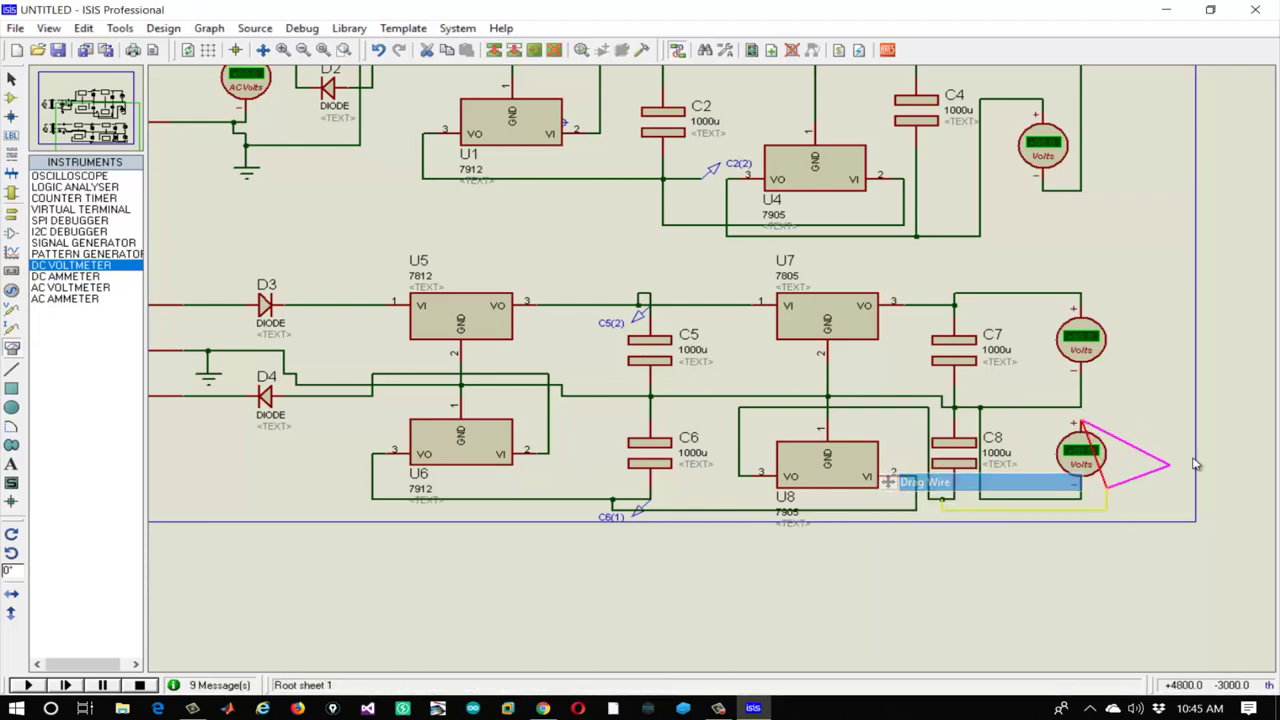
left_click(1107, 418)
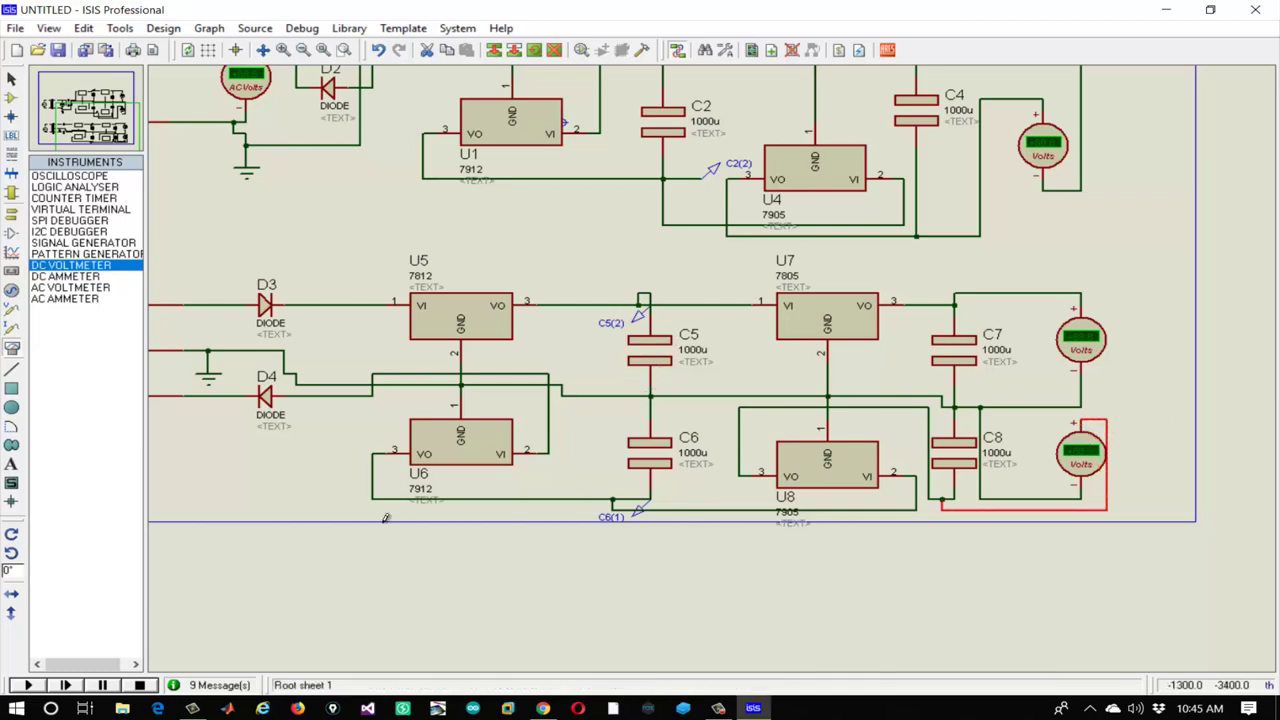
Run the simulation, check the output voltmeters of both supply circuits, and stop it
left_click(28, 684)
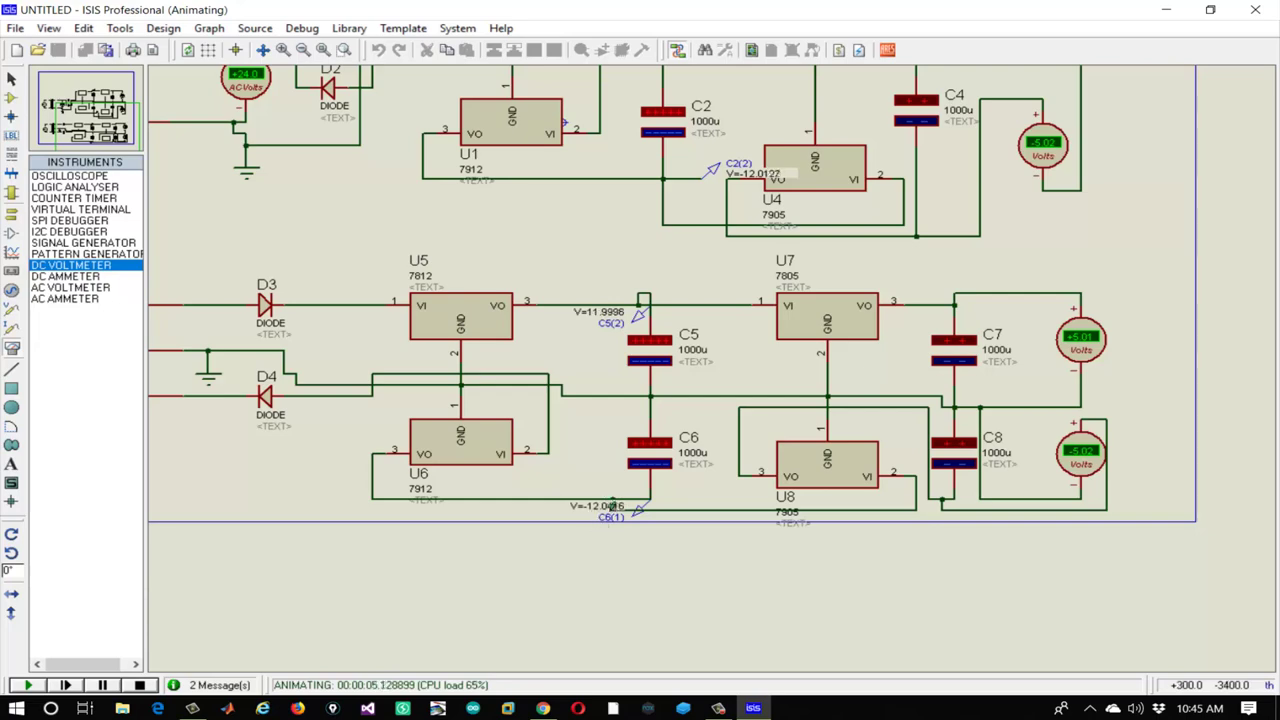
left_click_drag(335, 400, 531, 433)
scroll(416, 433, "down", 2)
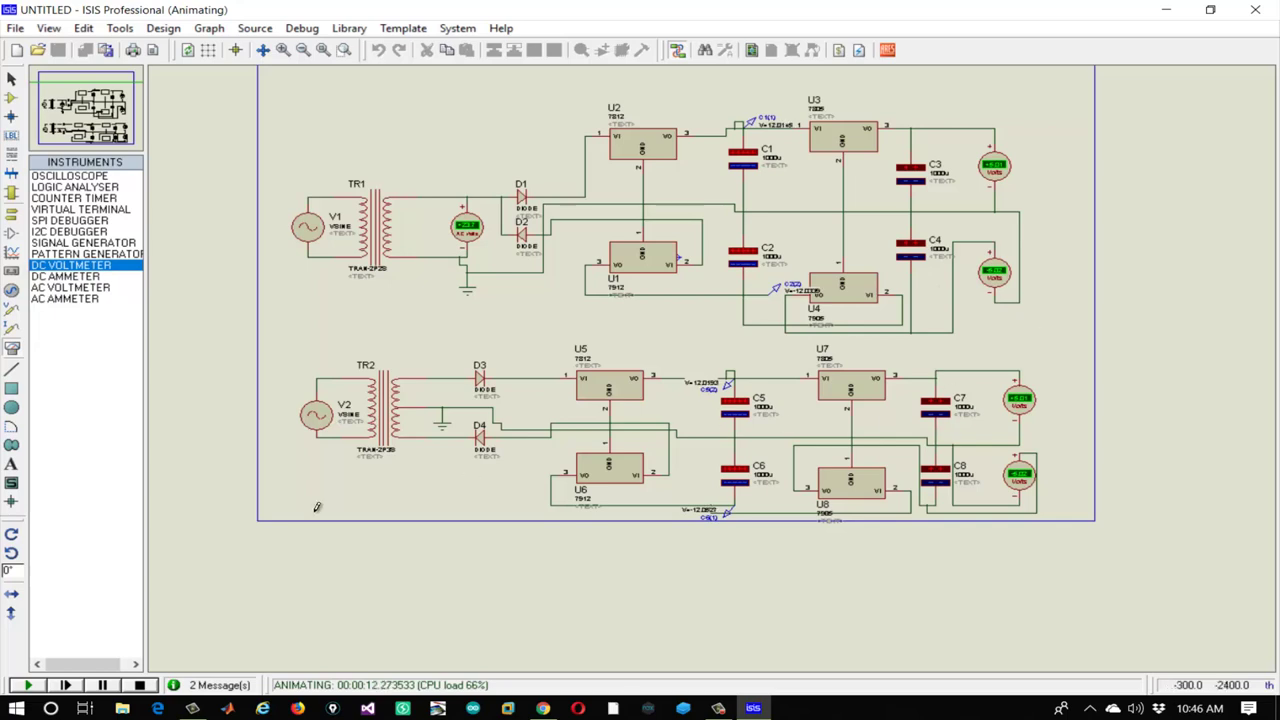
left_click(139, 685)
Place a DC voltmeter across the U7 and U8 outputs, positive terminal on U7's side, and test it with a short simulation
scroll(1015, 400, "up", 1)
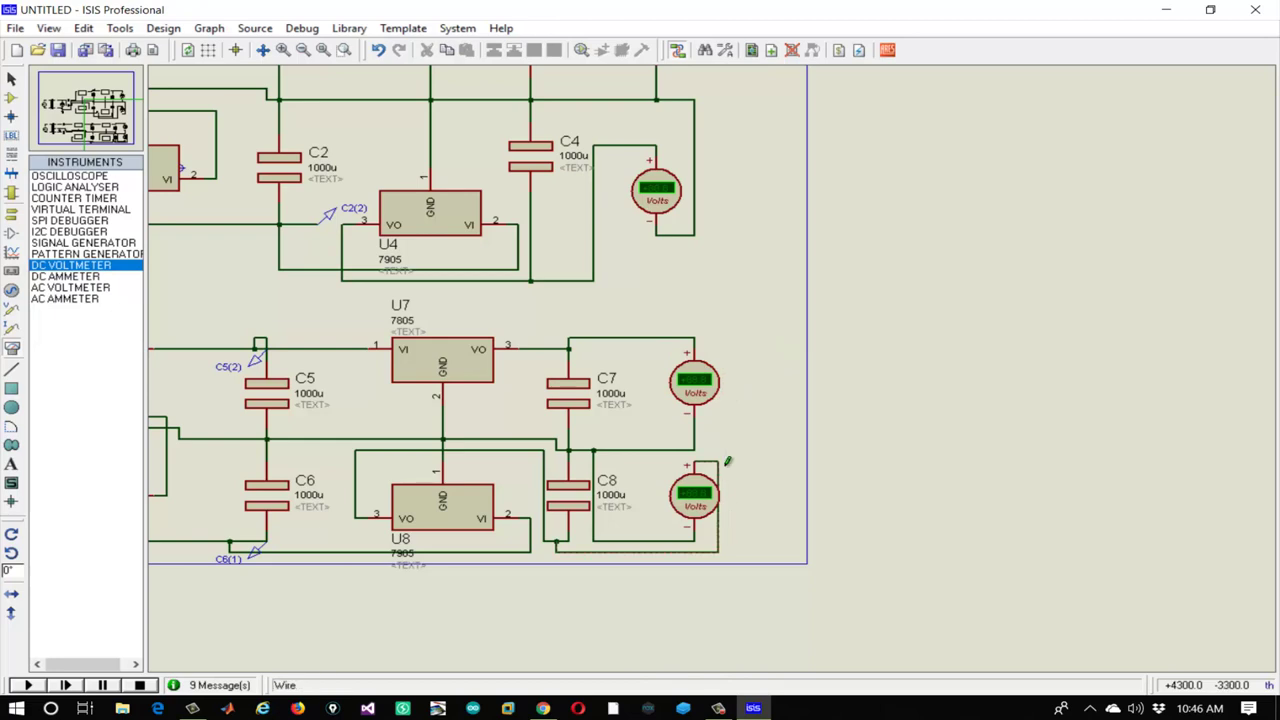
left_click(757, 437)
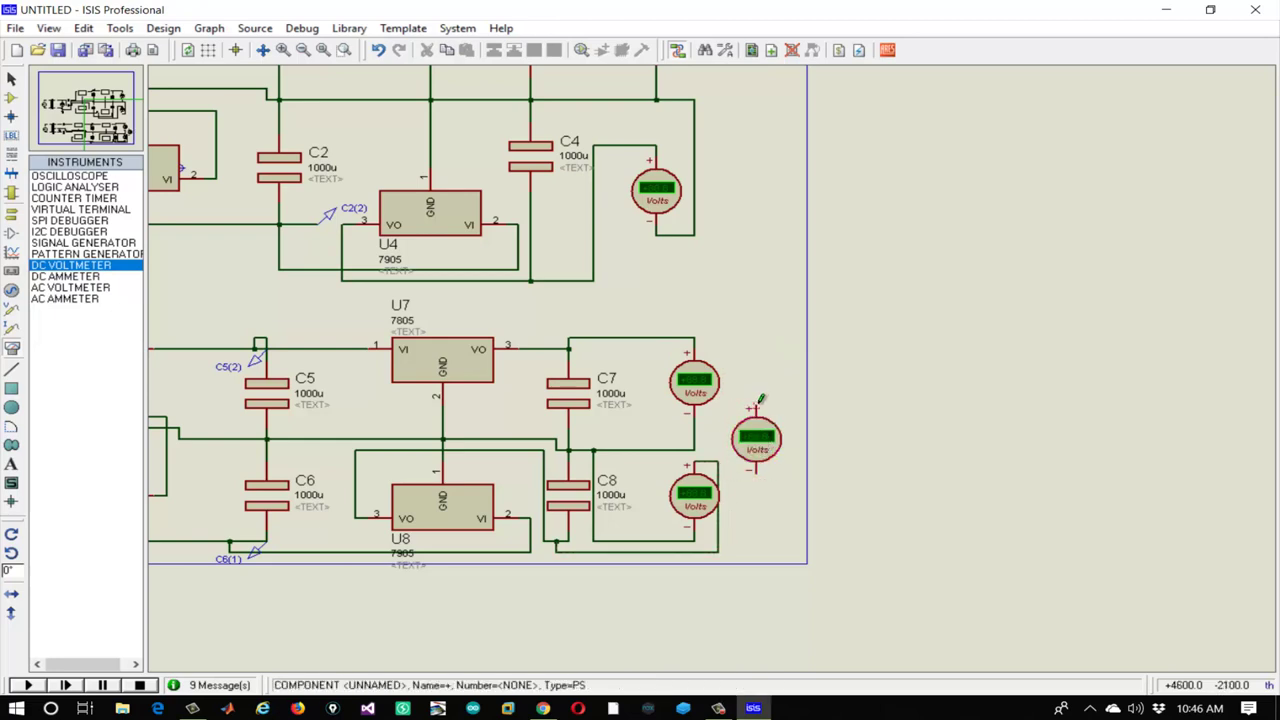
left_click(757, 406)
left_click(694, 338)
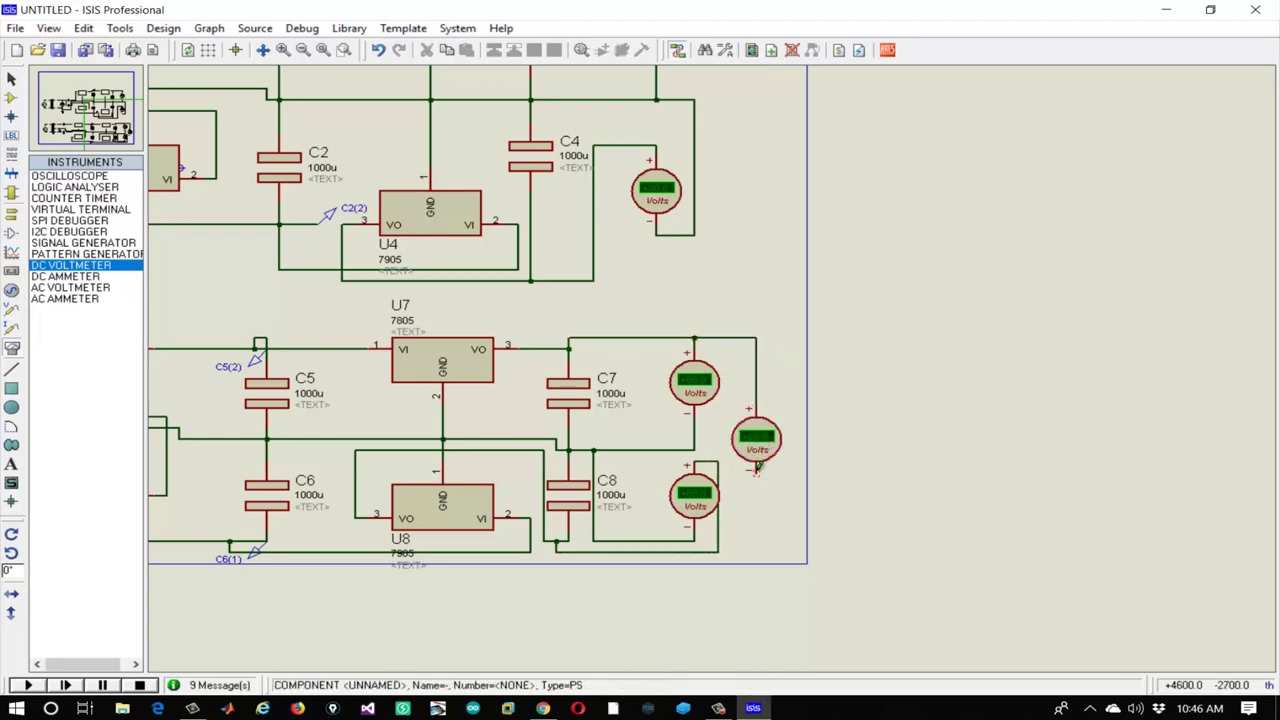
left_click(757, 468)
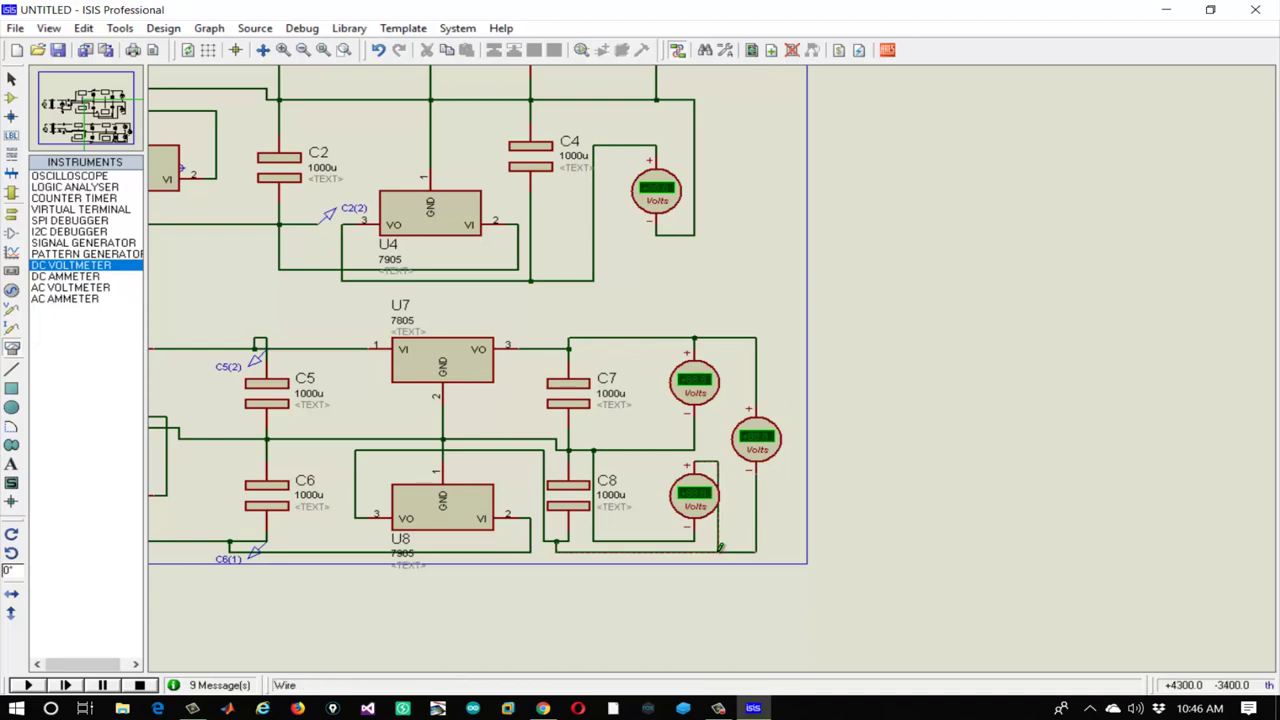
left_click(28, 685)
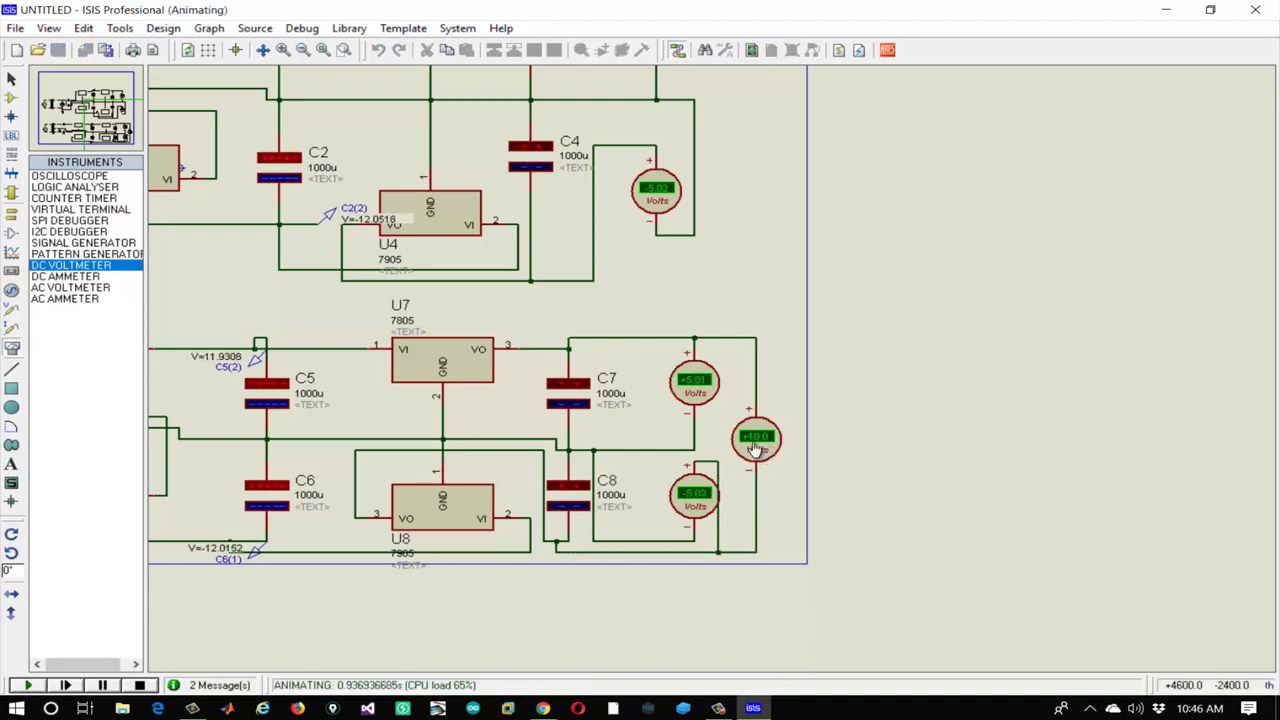
left_click(139, 685)
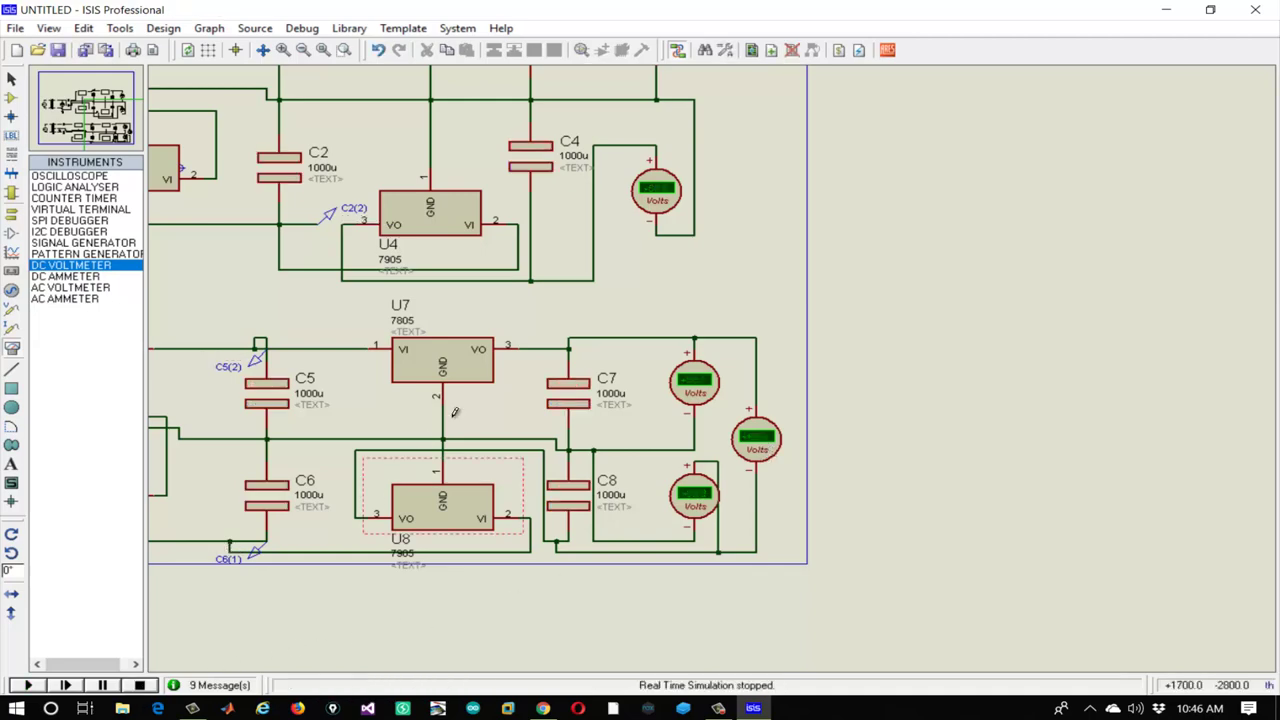
Place a DC voltmeter above C5, wire it from U5's VO line to U6's VO line, and test it with a short simulation
left_click_drag(550, 305, 1006, 227)
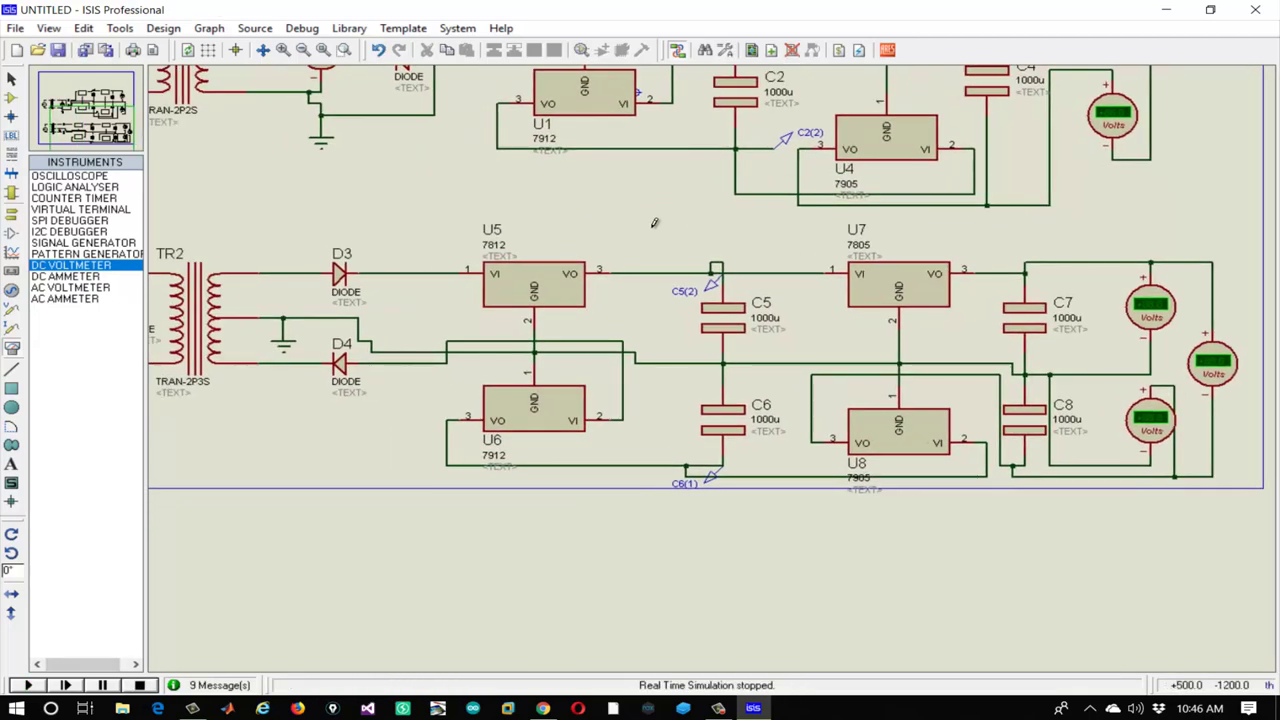
left_click(654, 222)
left_click(686, 205)
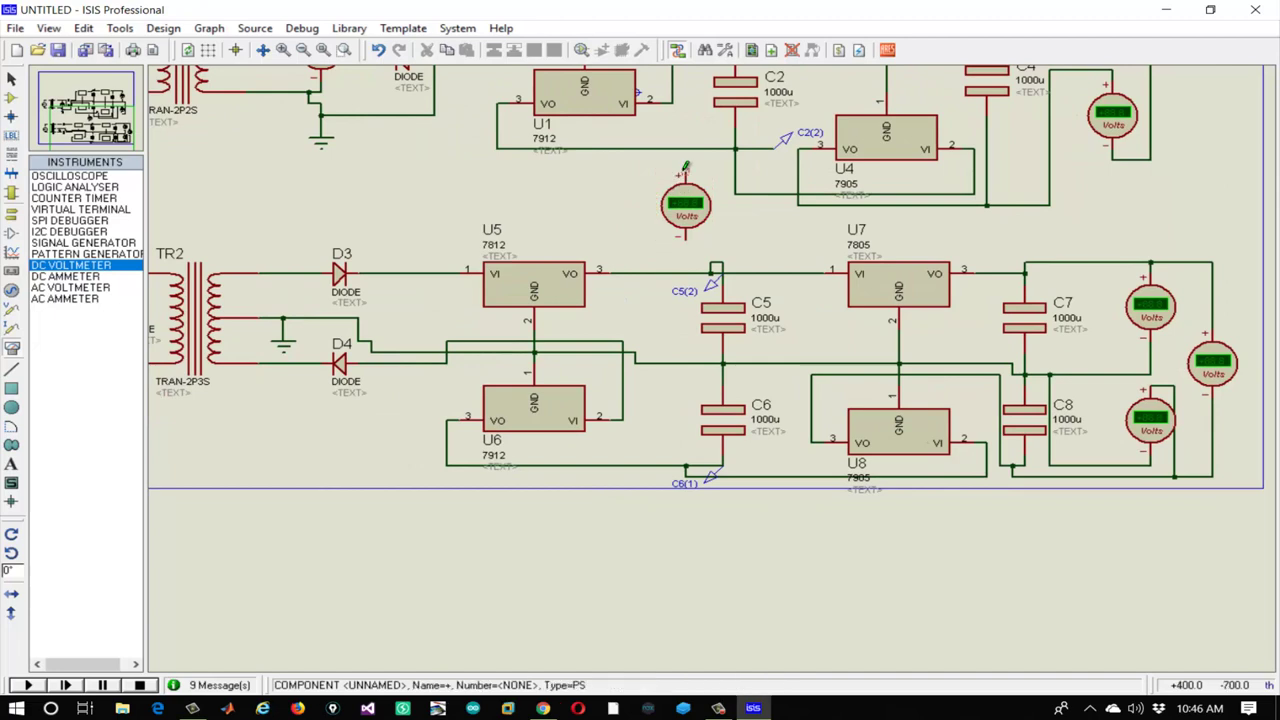
left_click(685, 168)
left_click(646, 270)
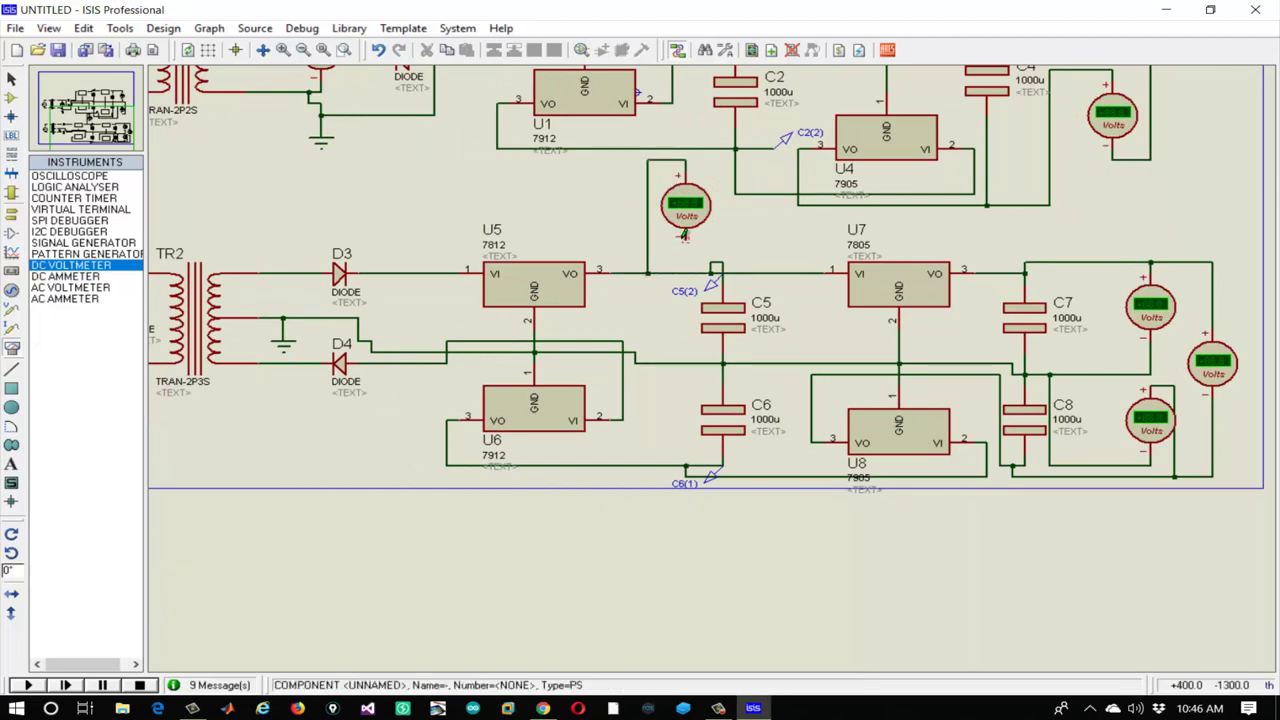
left_click(687, 234)
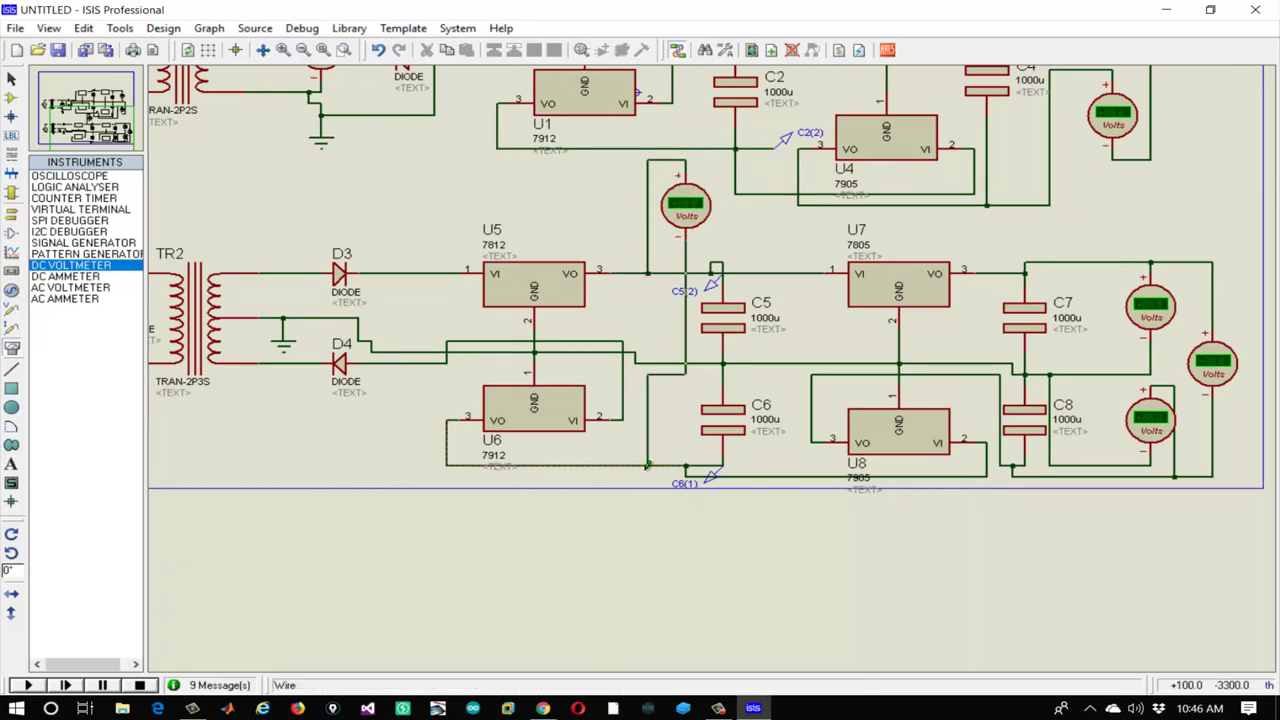
left_click(650, 463)
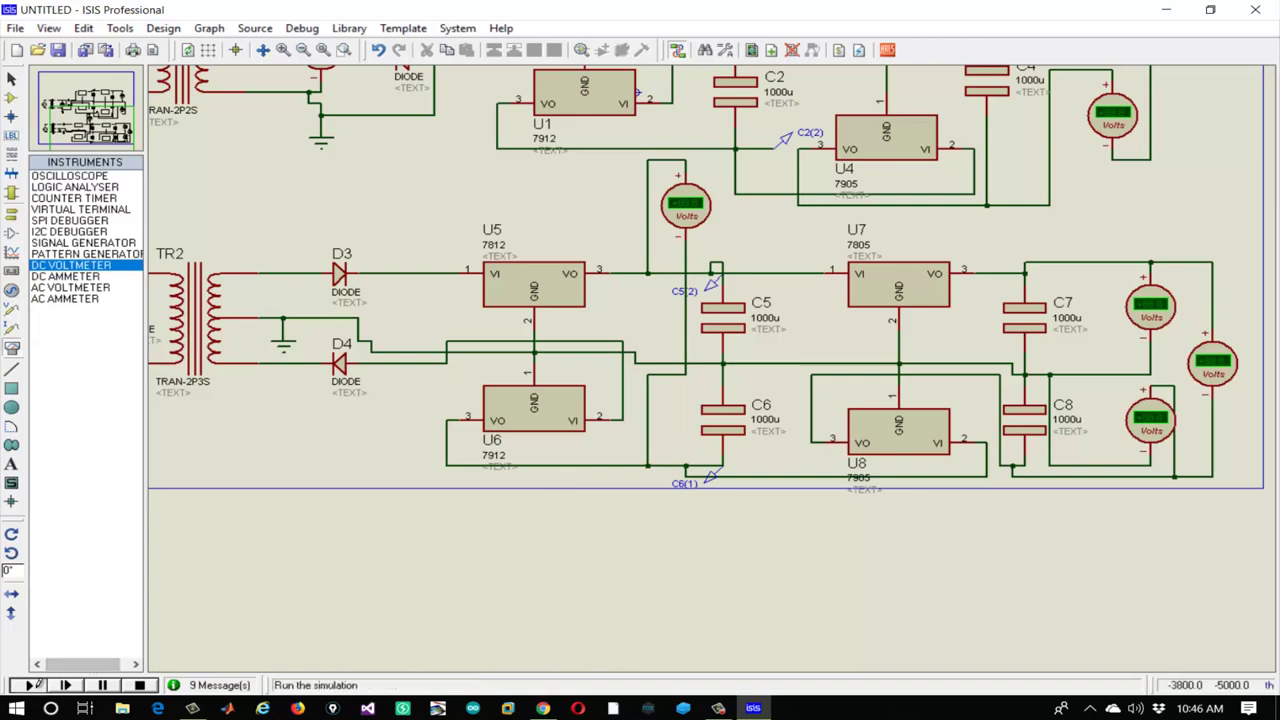
left_click(28, 685)
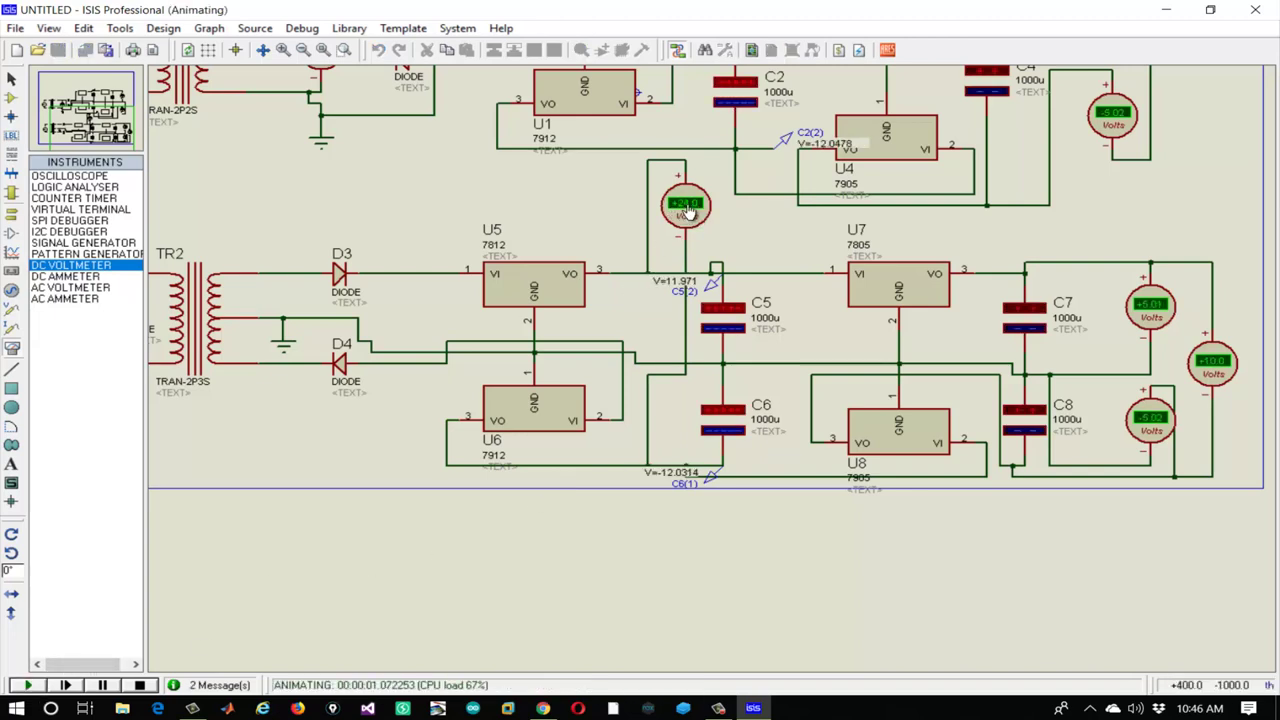
left_click(139, 685)
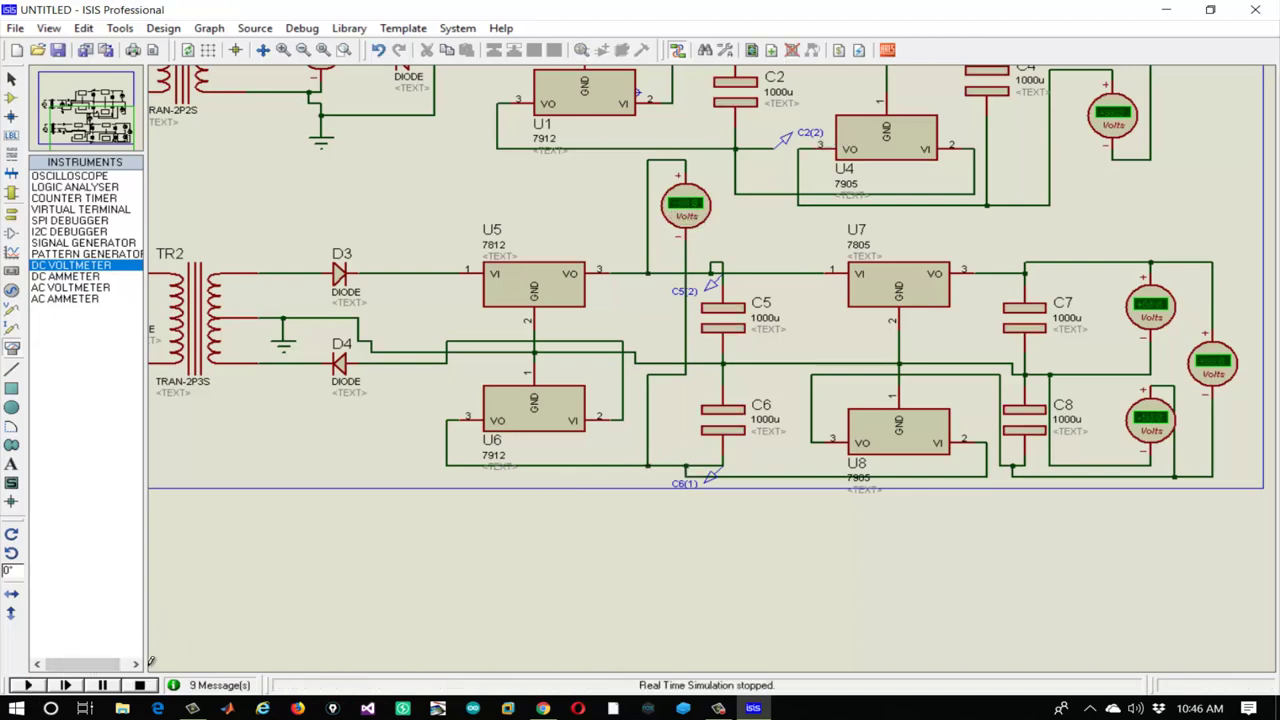
Place a DC voltmeter in the upper circuit, wire it from U3's output to U4's output, and test it with a short simulation
left_click_drag(752, 130, 589, 367)
left_click(1014, 257)
left_click(1049, 258)
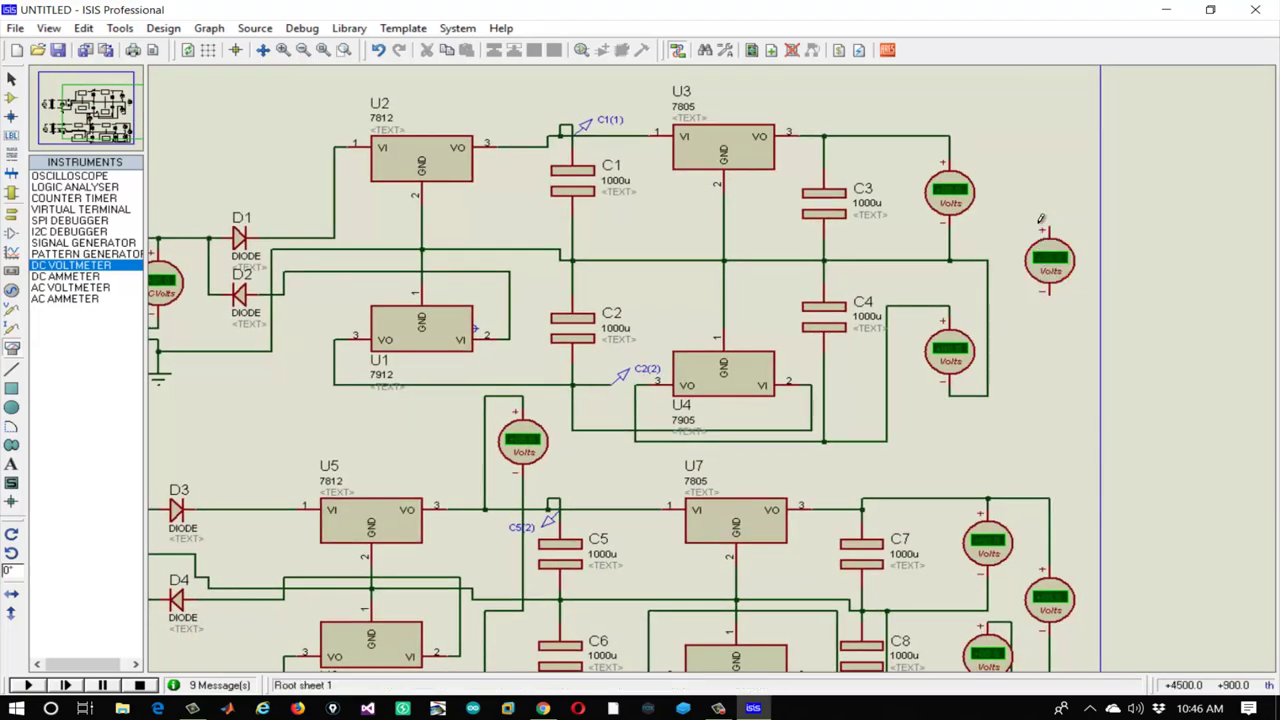
left_click(1047, 224)
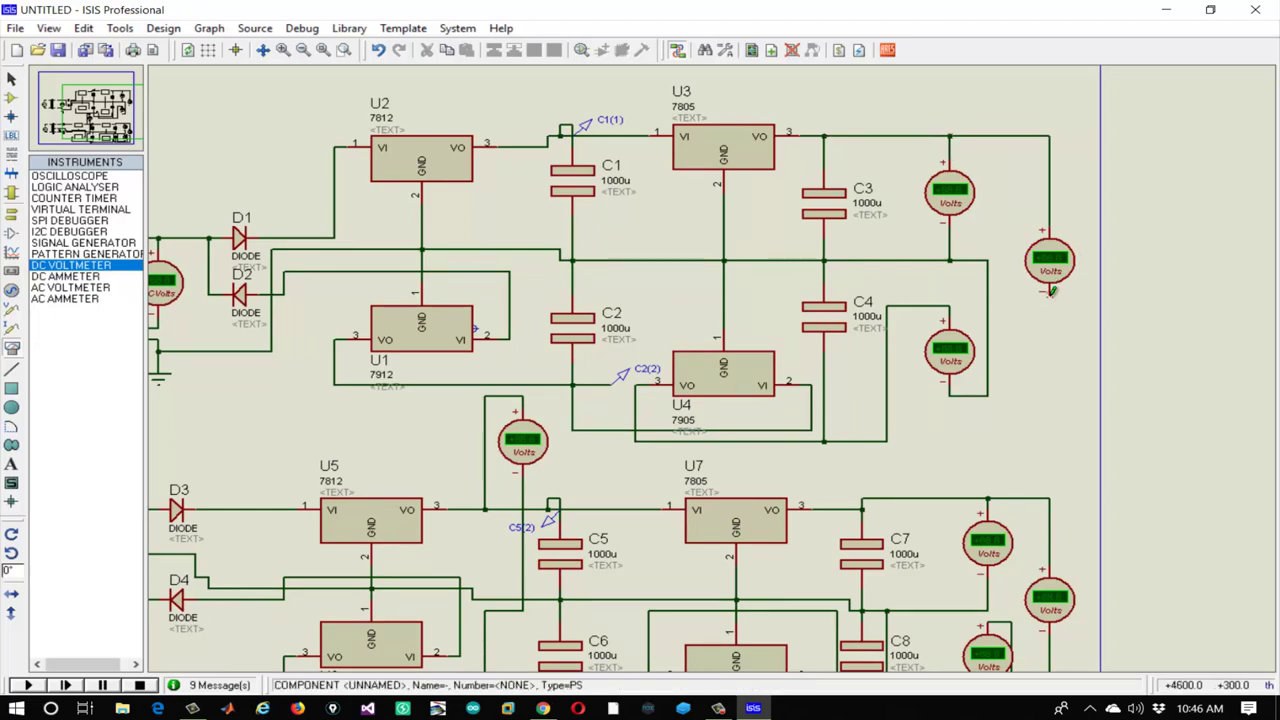
left_click(1051, 291)
left_click(886, 440)
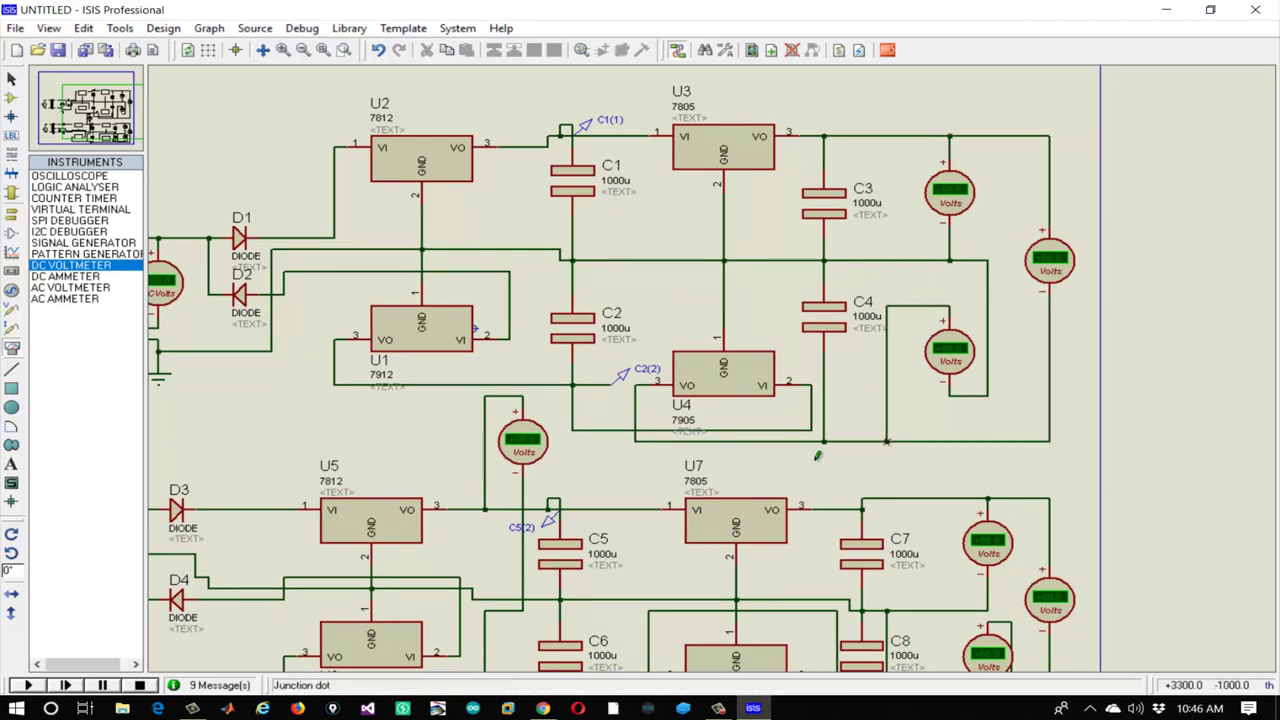
left_click(28, 685)
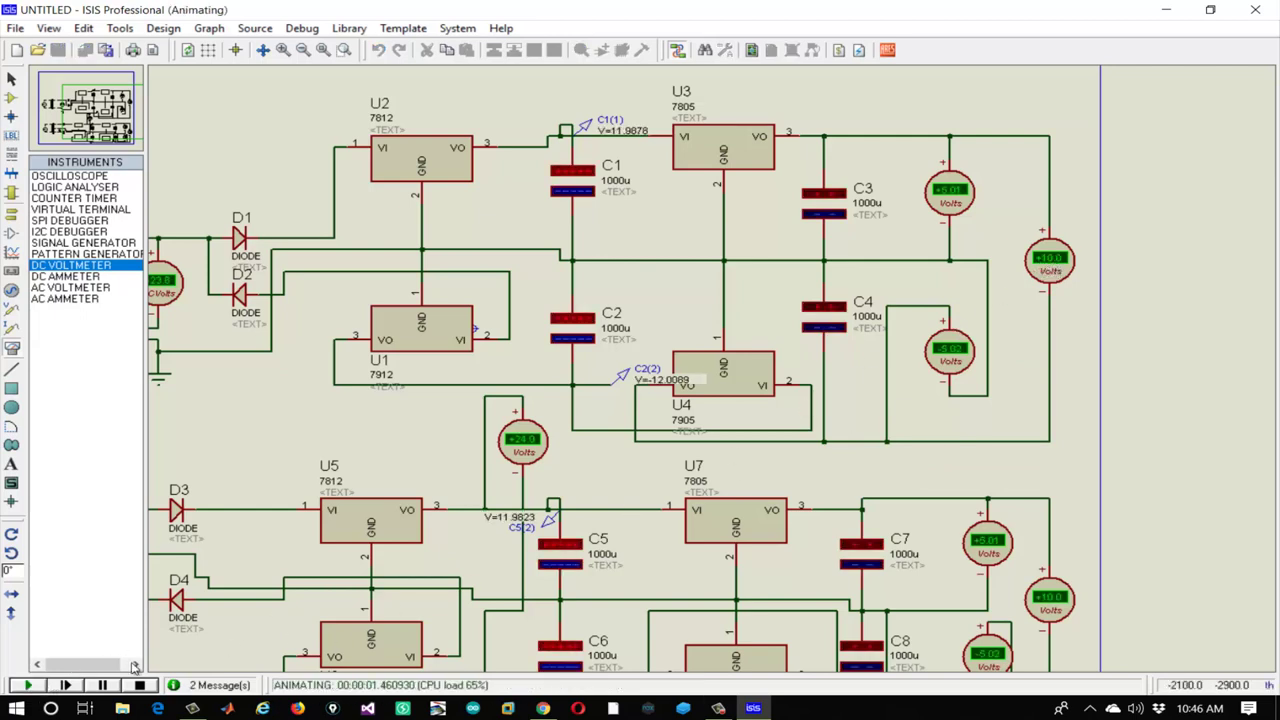
left_click(140, 685)
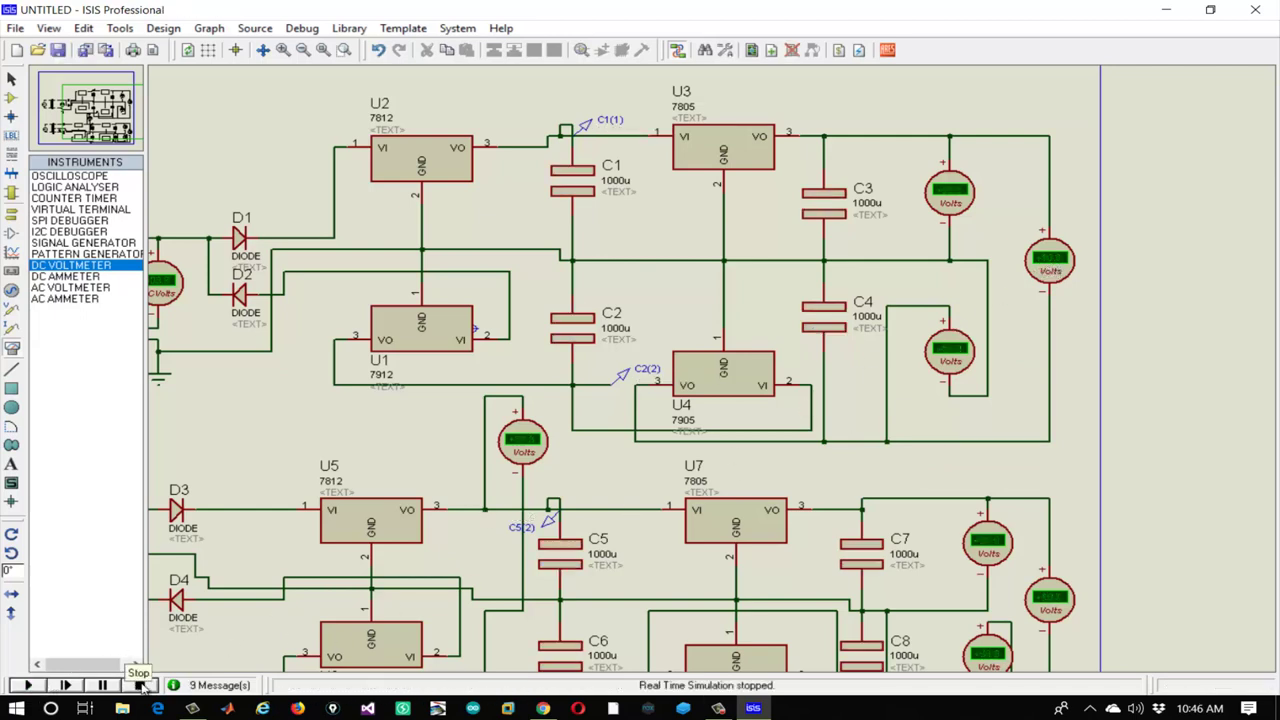
Place a DC voltmeter between C1–C2 and U3–U4, wire it across the U2 and U1 output lines, and simulate both complete circuits
left_click(672, 232)
left_click(685, 260)
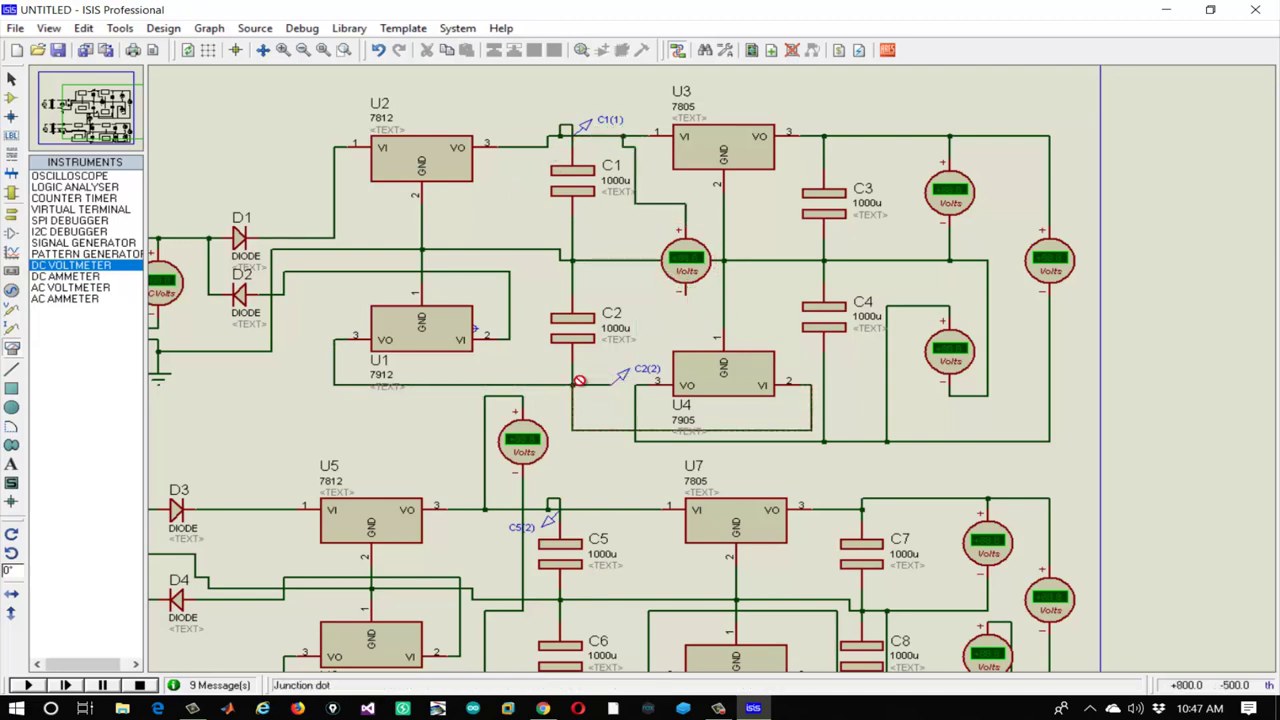
left_click(28, 685)
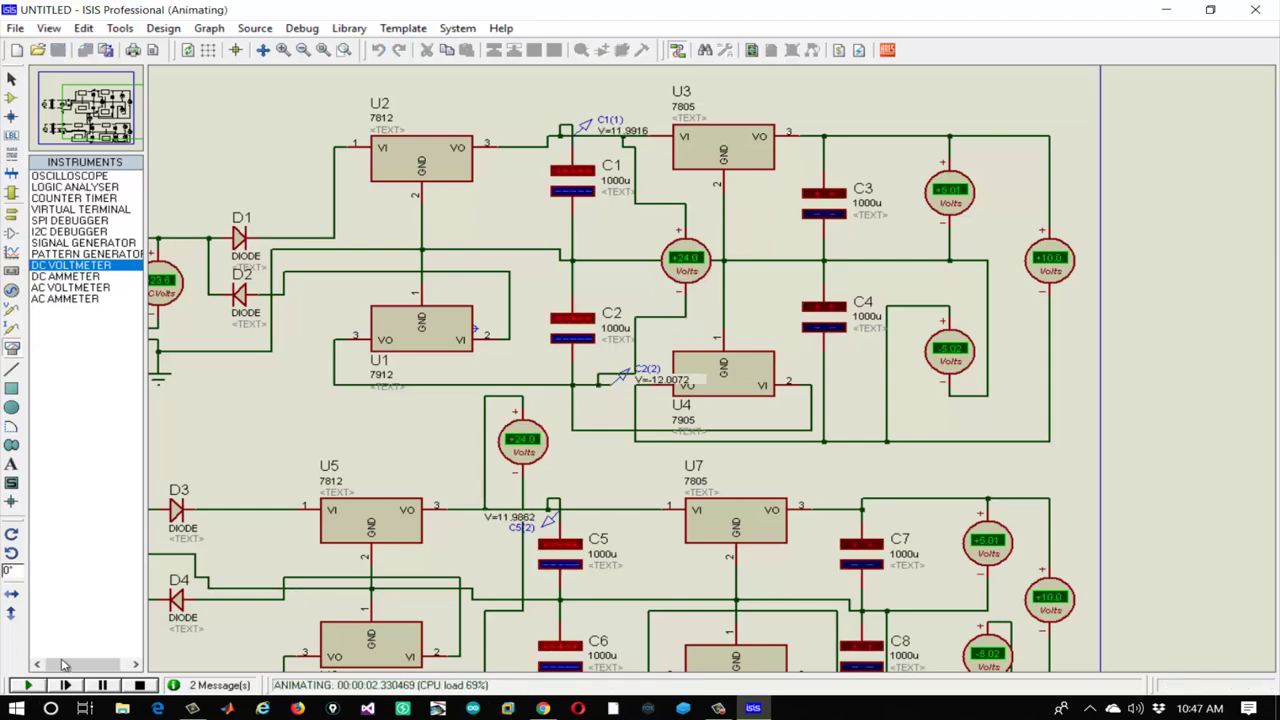
left_click_drag(314, 374, 572, 321)
scroll(448, 329, "down", 2)
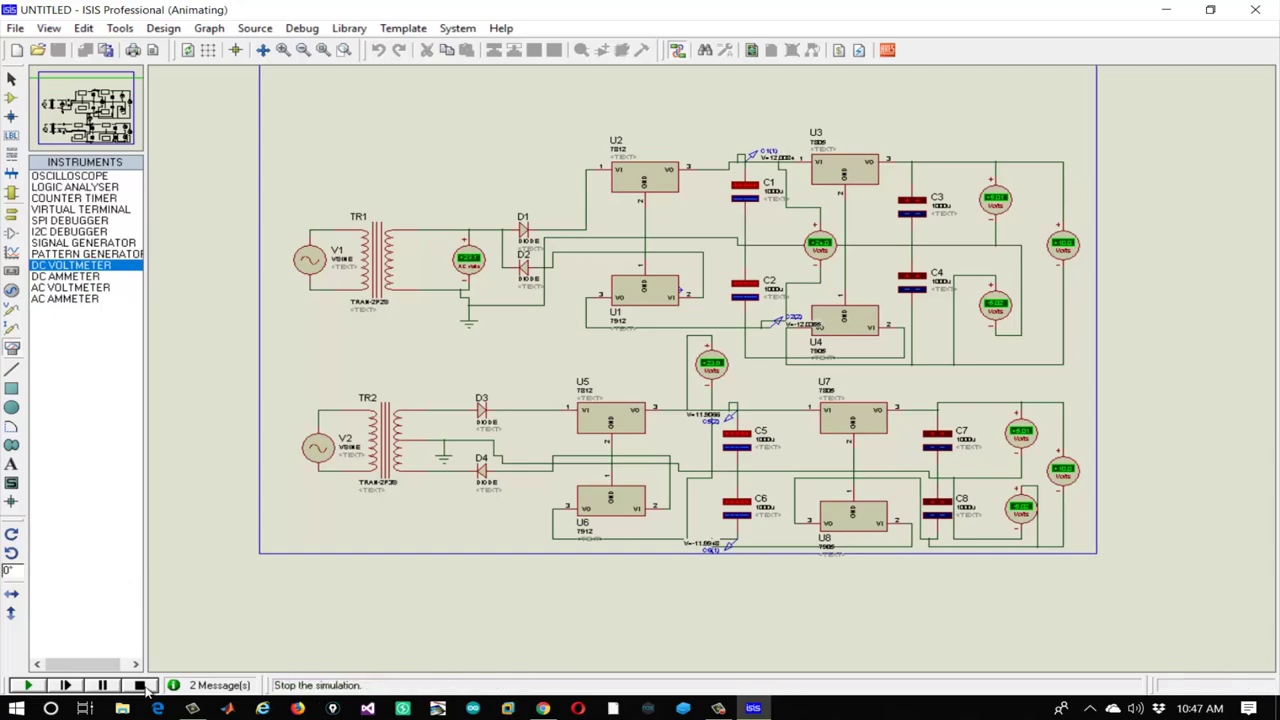
left_click(141, 685)
left_click(15, 28)
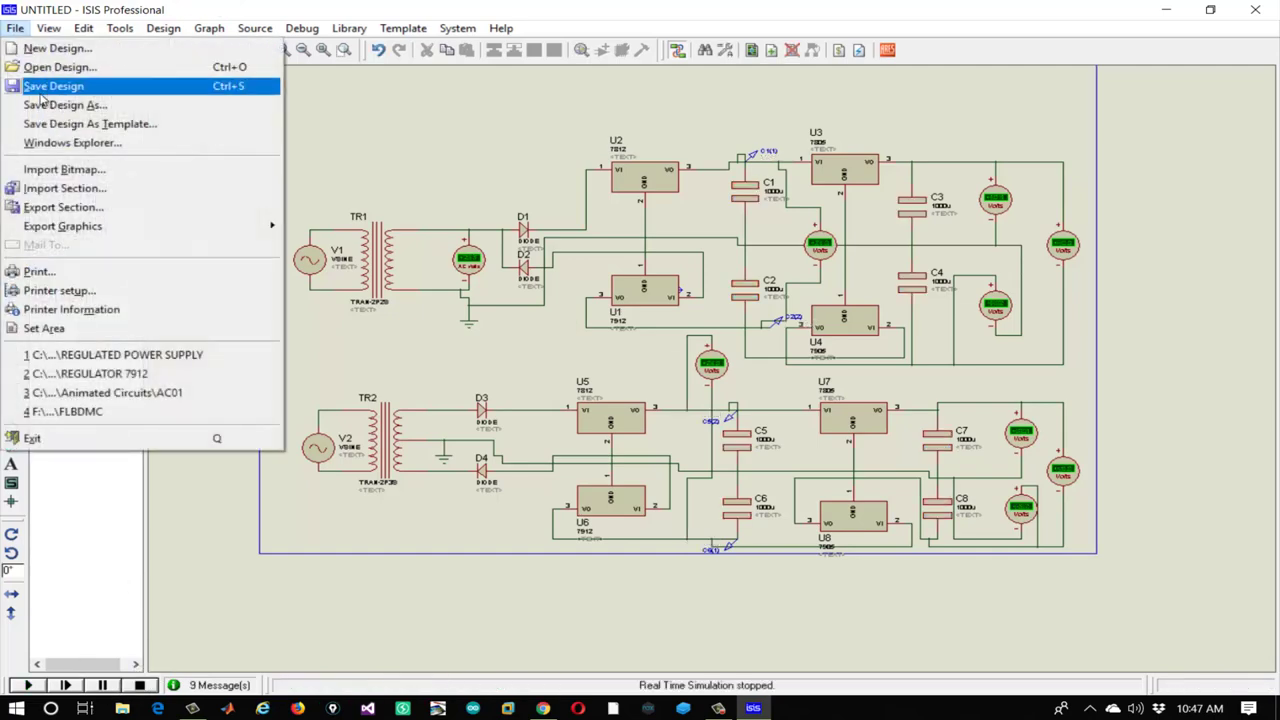
left_click(50, 83)
left_click(530, 211)
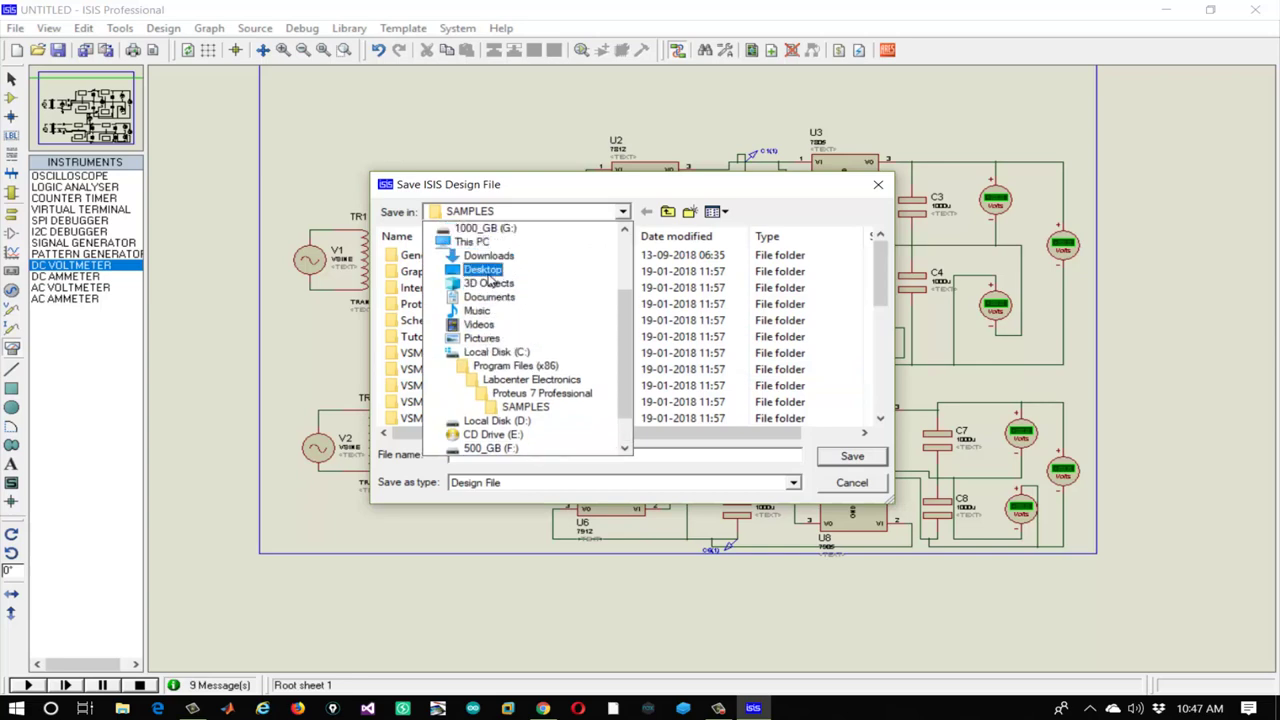
left_click(483, 270)
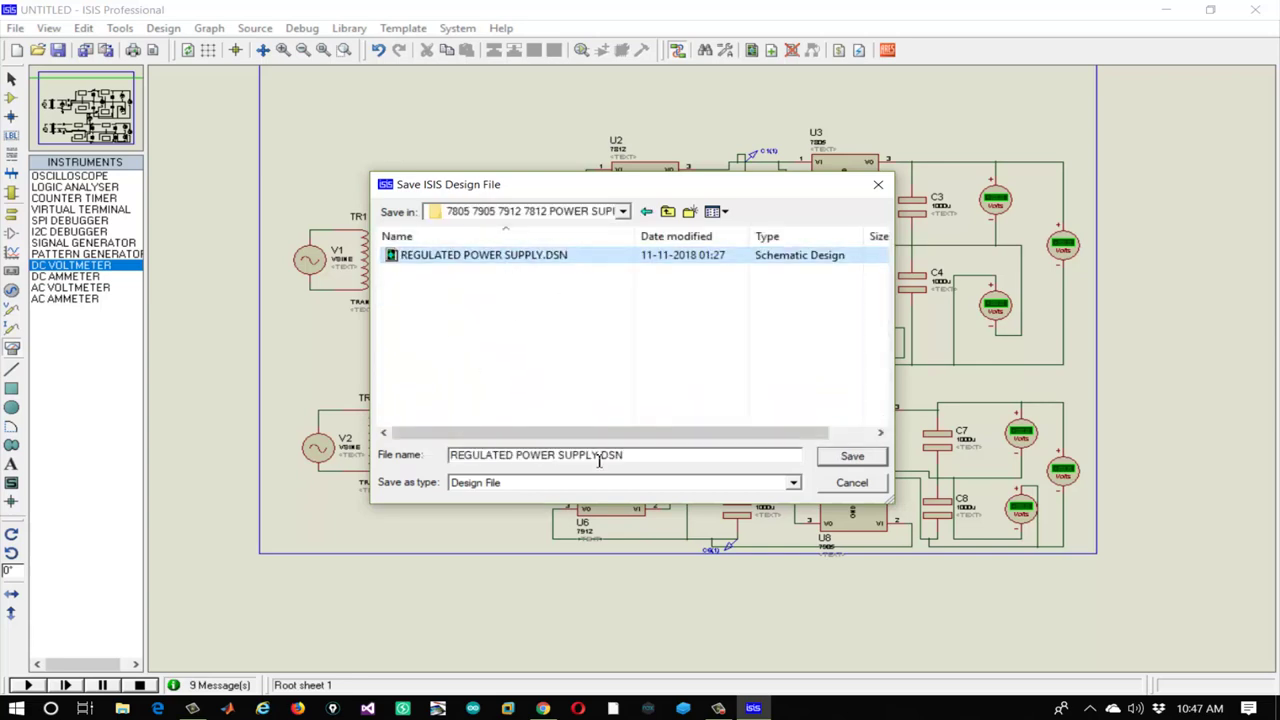